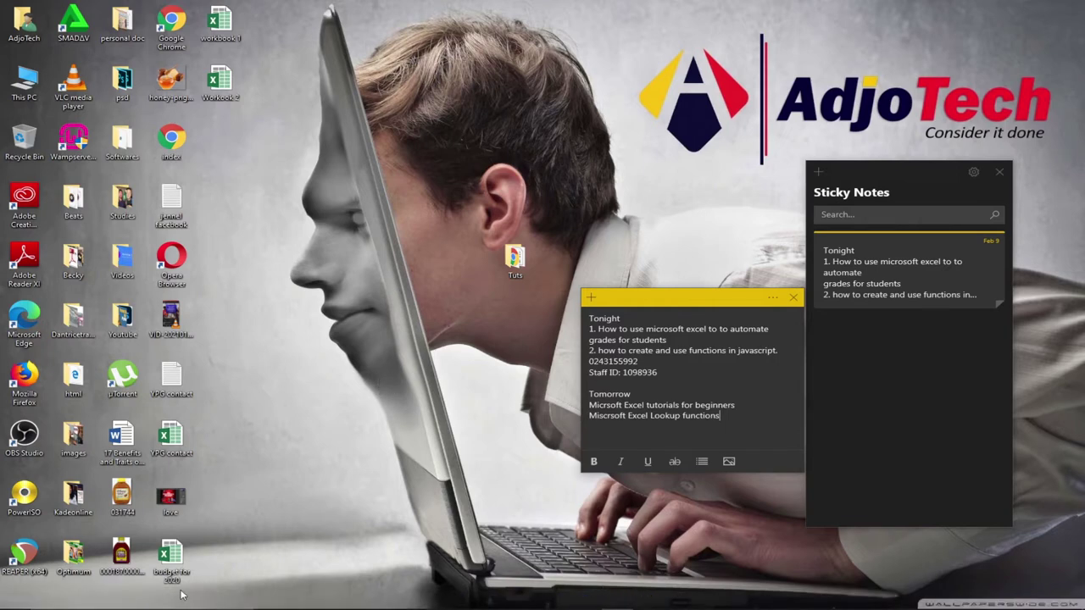
Step: Search Windows for Excel and pin the app to the taskbar
click(148, 602)
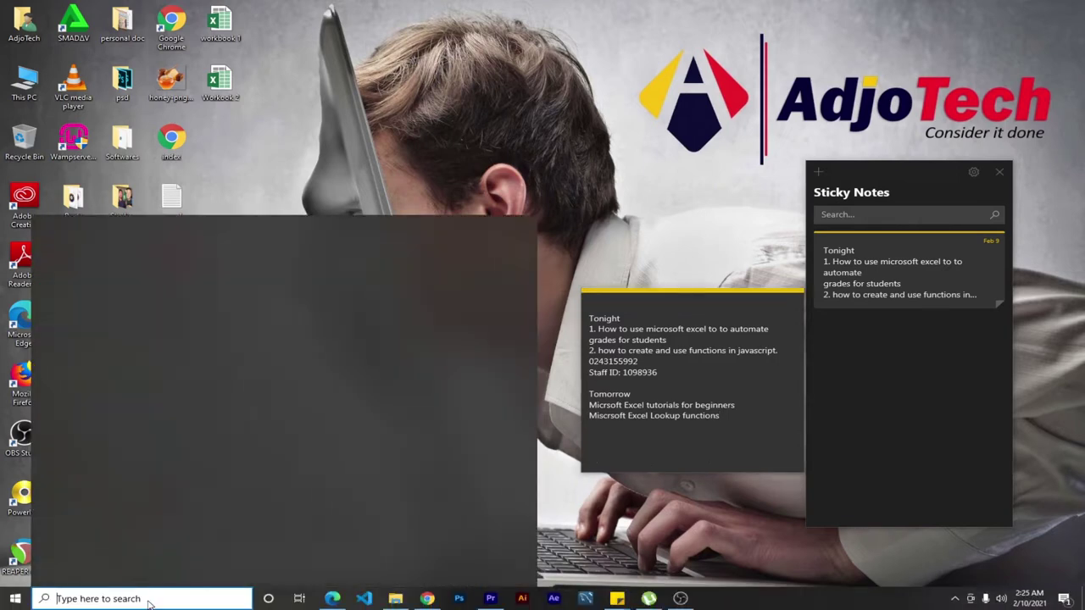
text(exc)
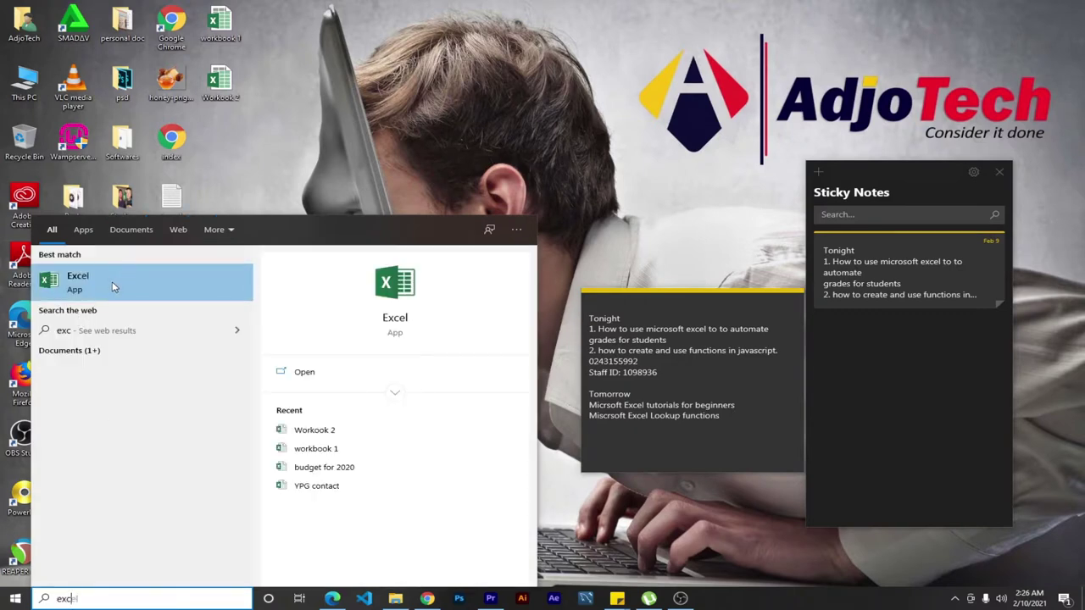
right_click(114, 287)
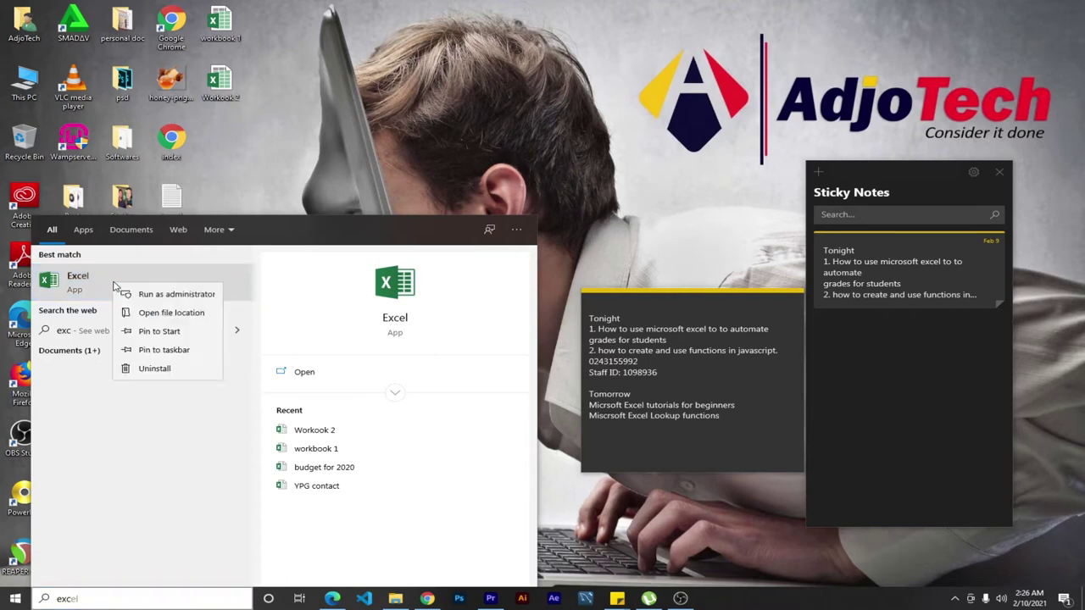
click(167, 349)
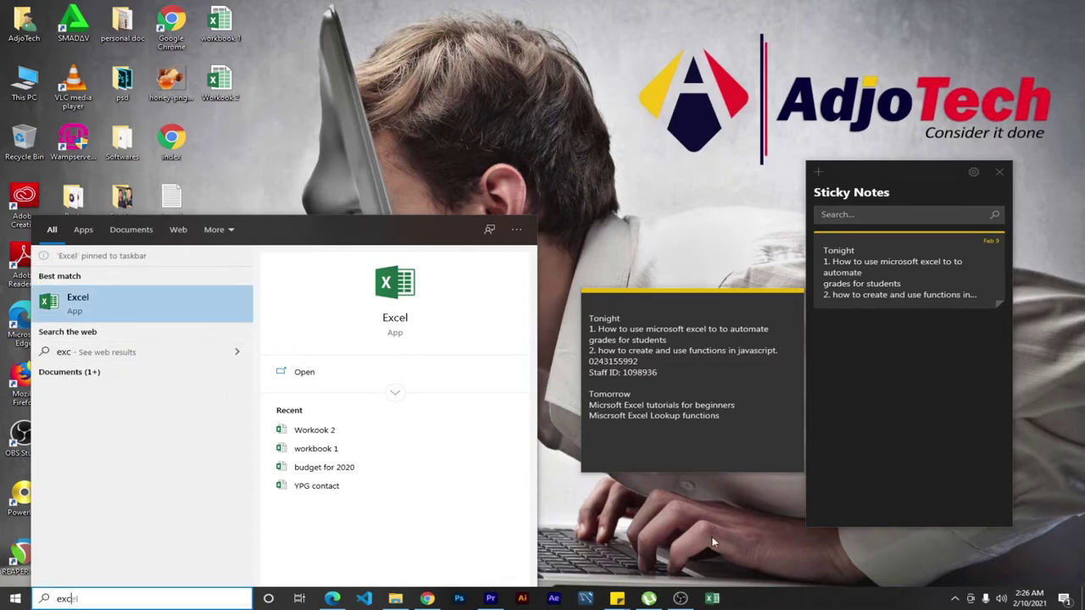
Step: Unpin Excel from the taskbar
click(714, 599)
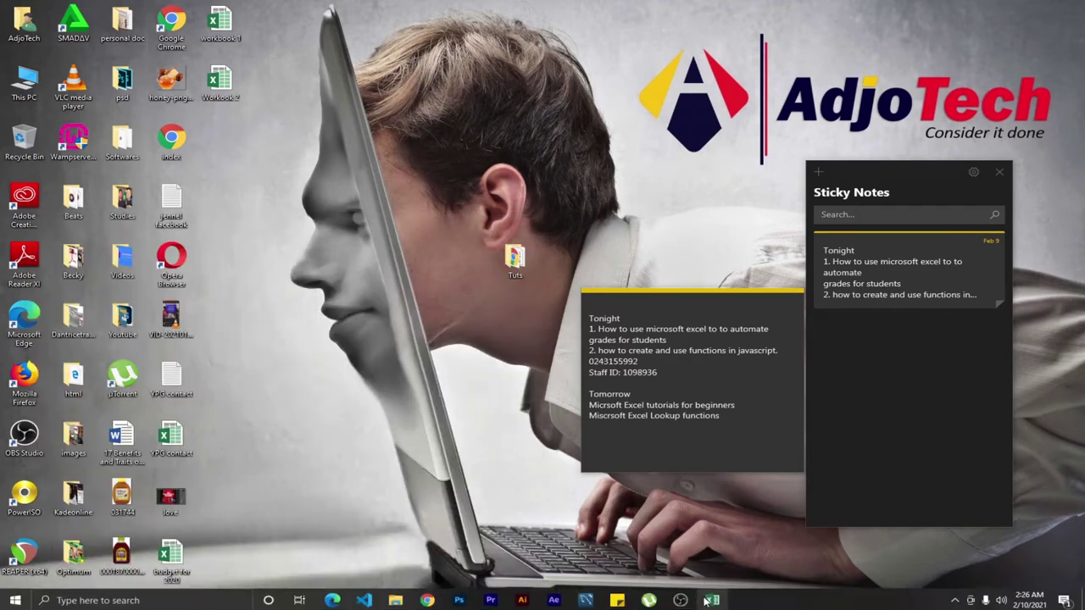
right_click(709, 600)
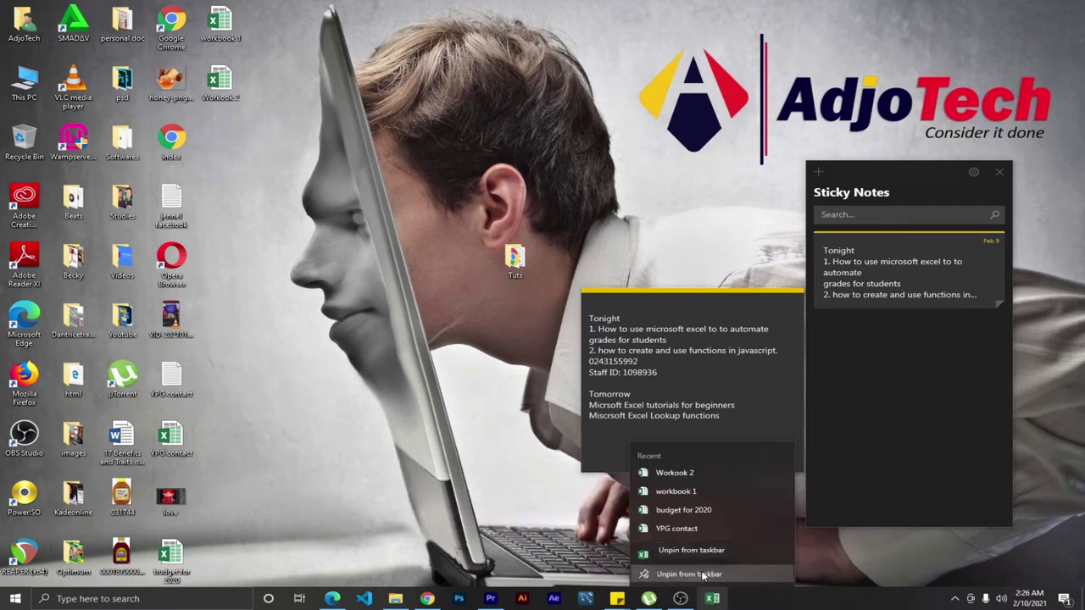
click(702, 575)
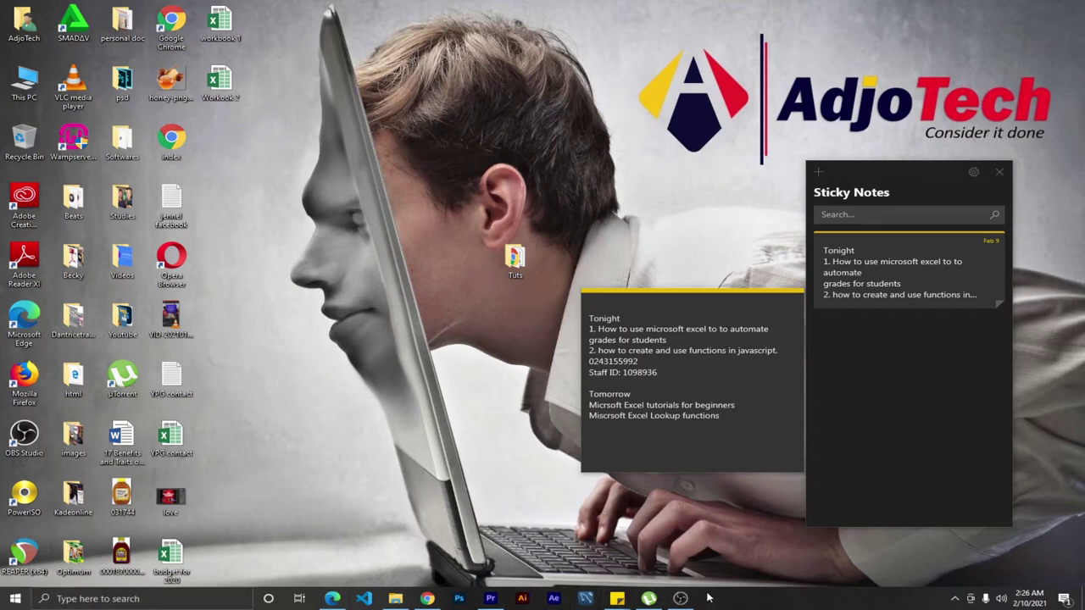
Step: Find Excel through the Windows search, launch it and maximize its window
mouse_move(451, 604)
click(189, 598)
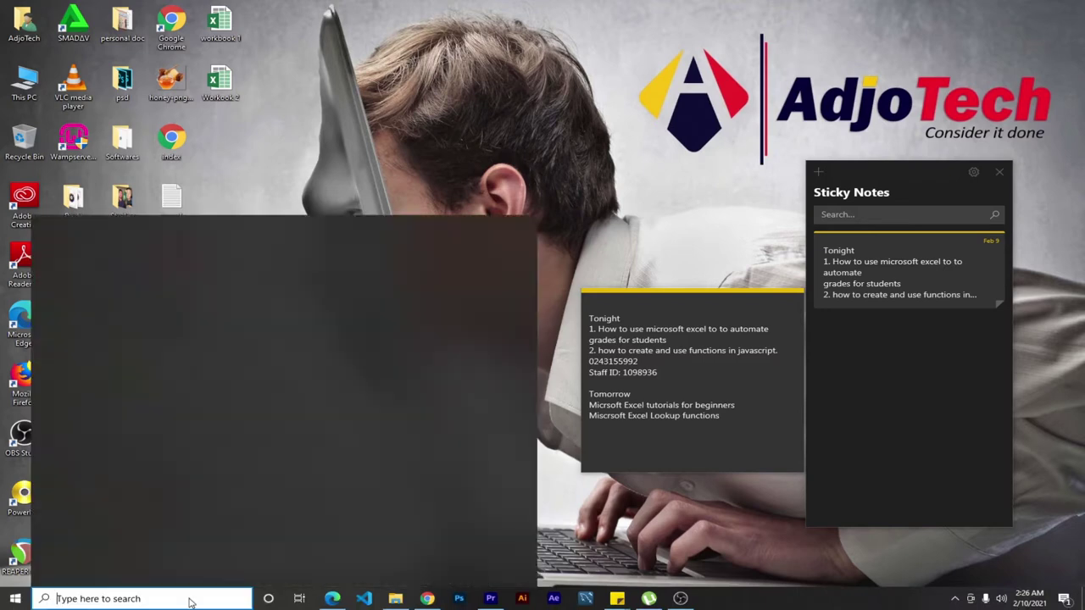
text(ex)
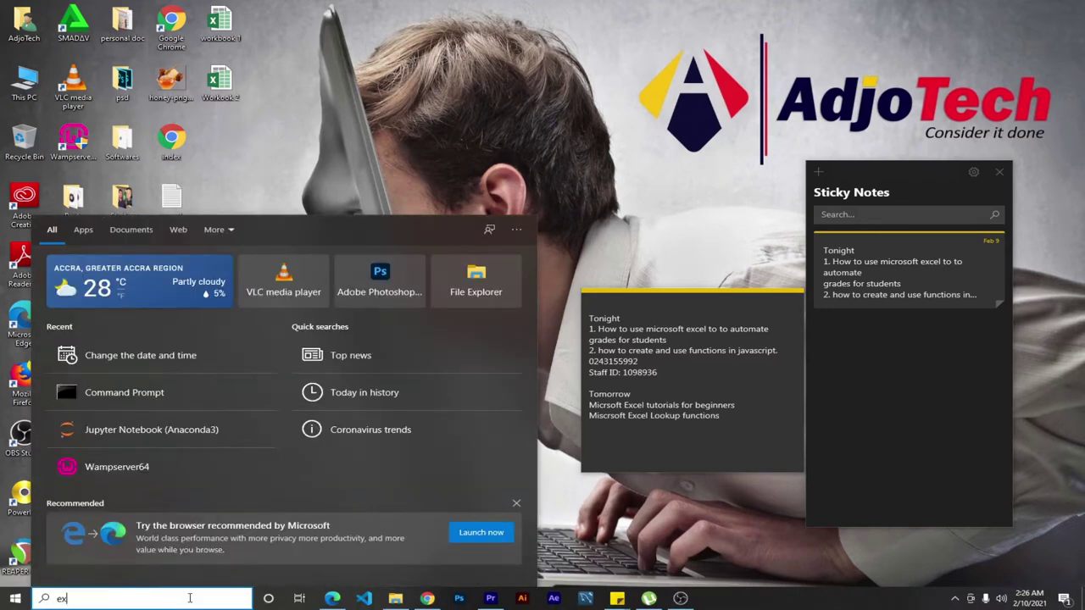
click(95, 283)
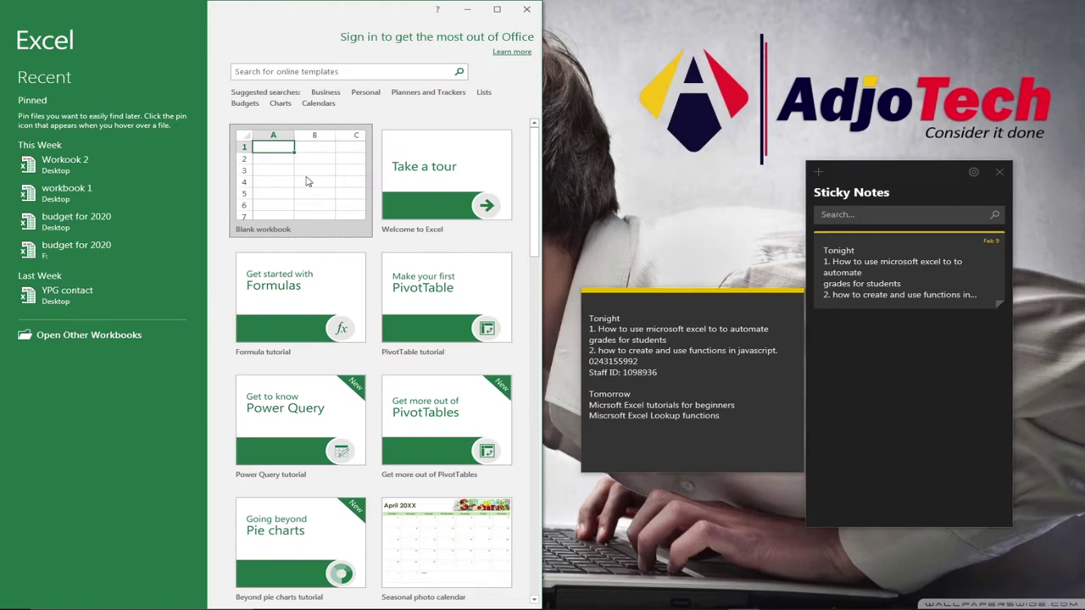
click(497, 10)
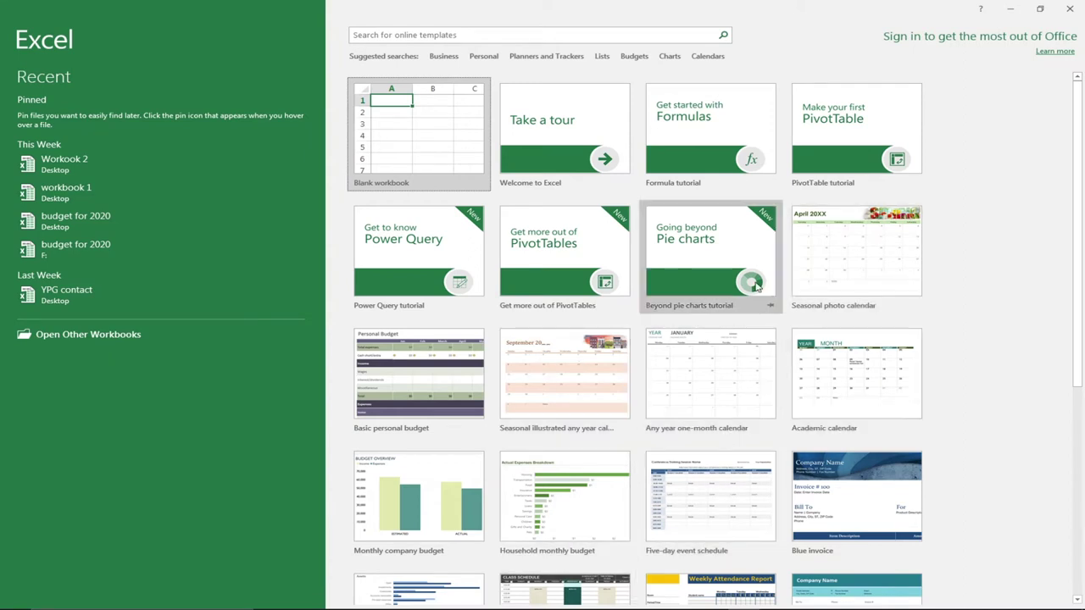
Step: Browse the available templates on the start screen and create a blank workbook
scroll(576, 458, down, 1)
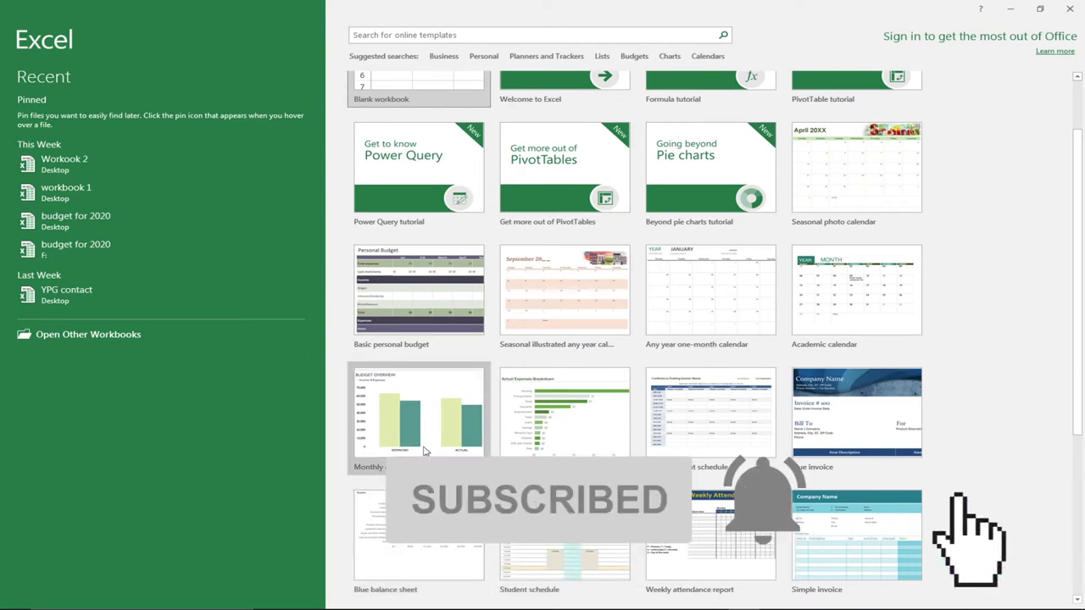
scroll(410, 441, up, 1)
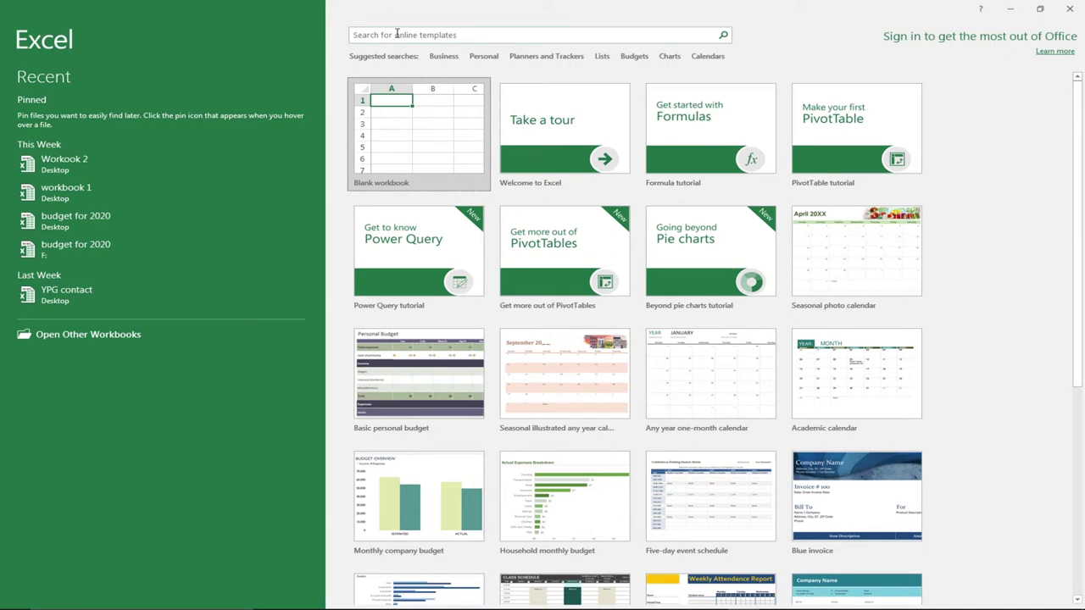
click(400, 156)
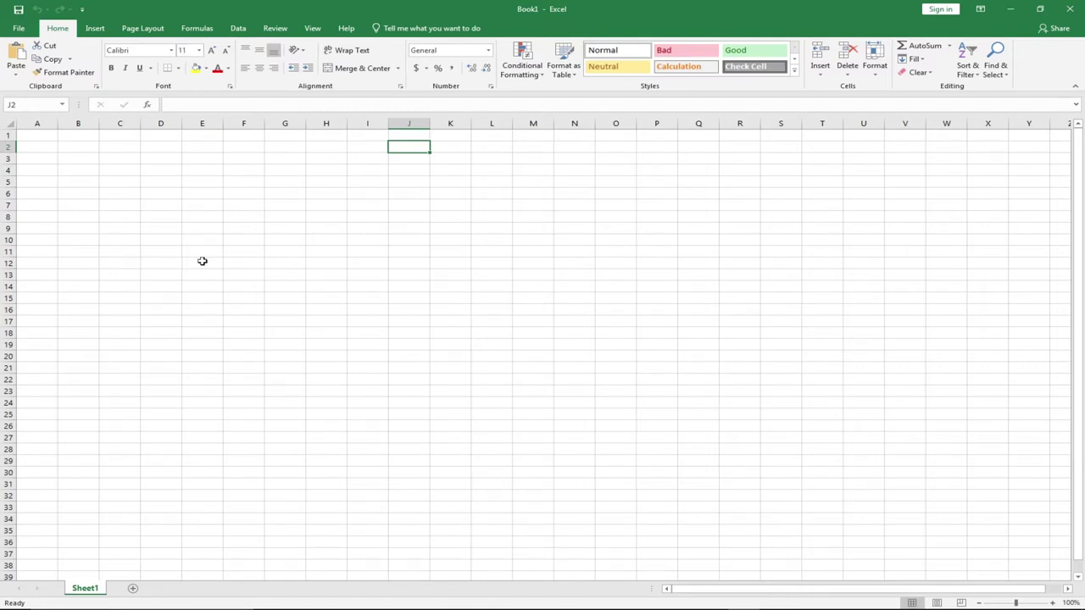
Step: Add a second worksheet to the workbook and enlarge its view to 250%
click(133, 589)
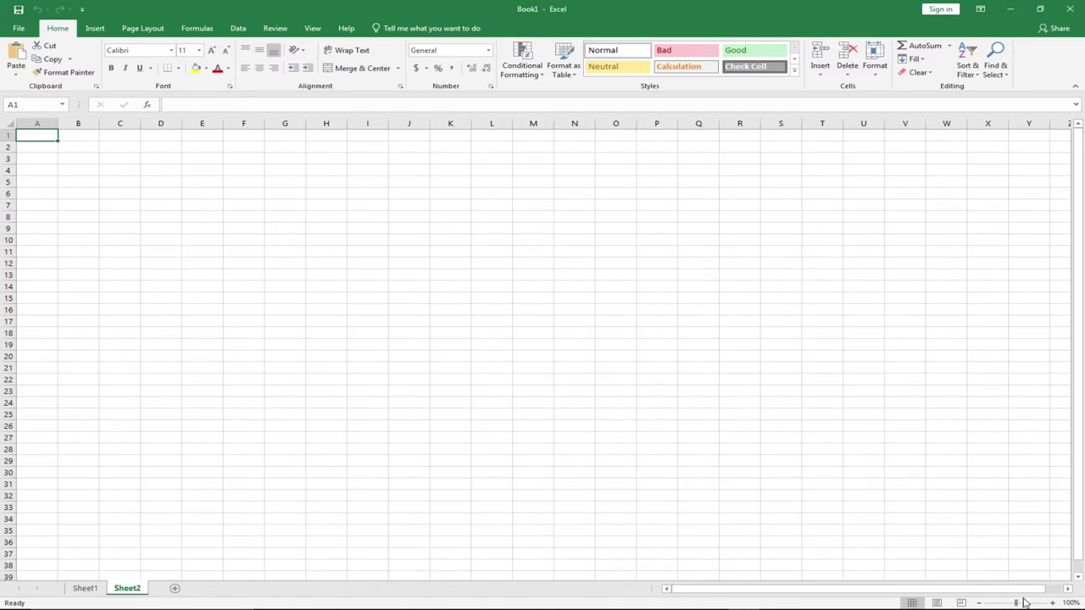
drag(1018, 603, 1028, 602)
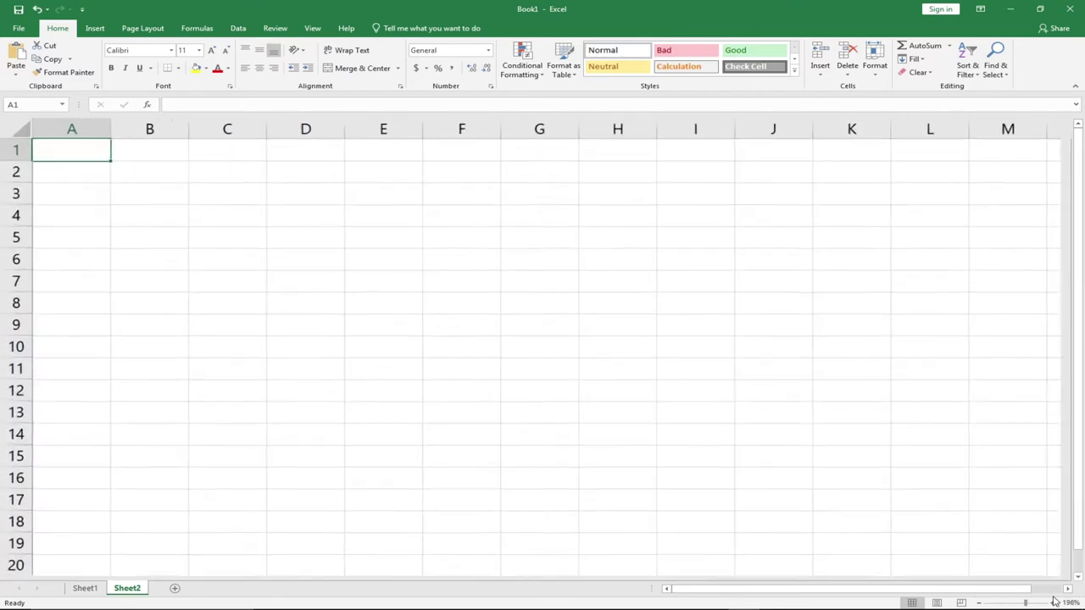
click(1052, 603)
click(1051, 603)
click(1051, 602)
click(1051, 603)
click(1051, 603)
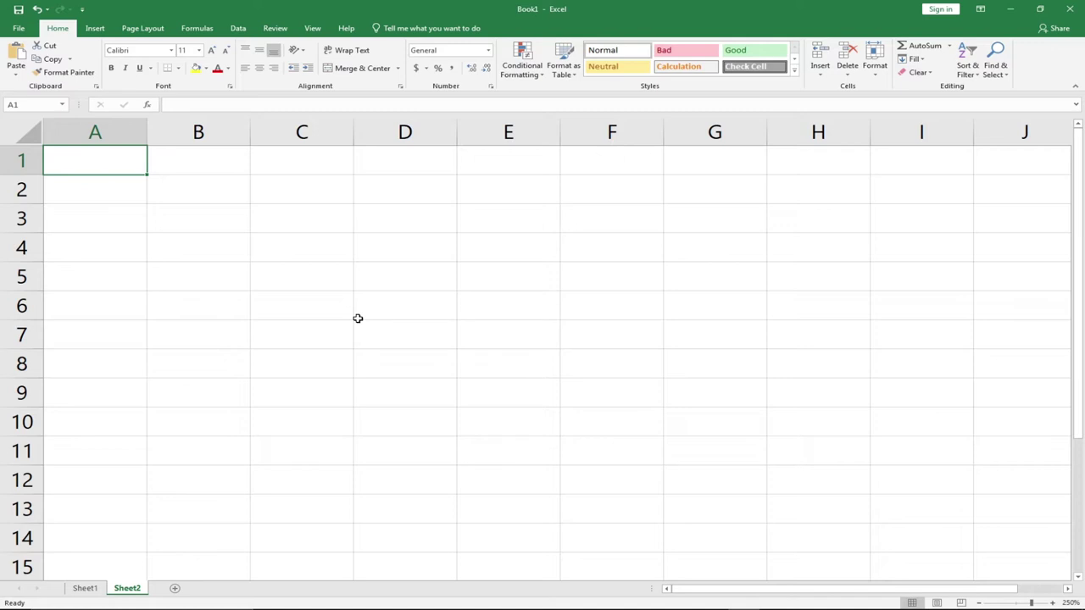
Step: Move the selection through cells such as B1, D2, B4, E6 and F5 on Sheet2 to examine how cells are addressed
click(213, 167)
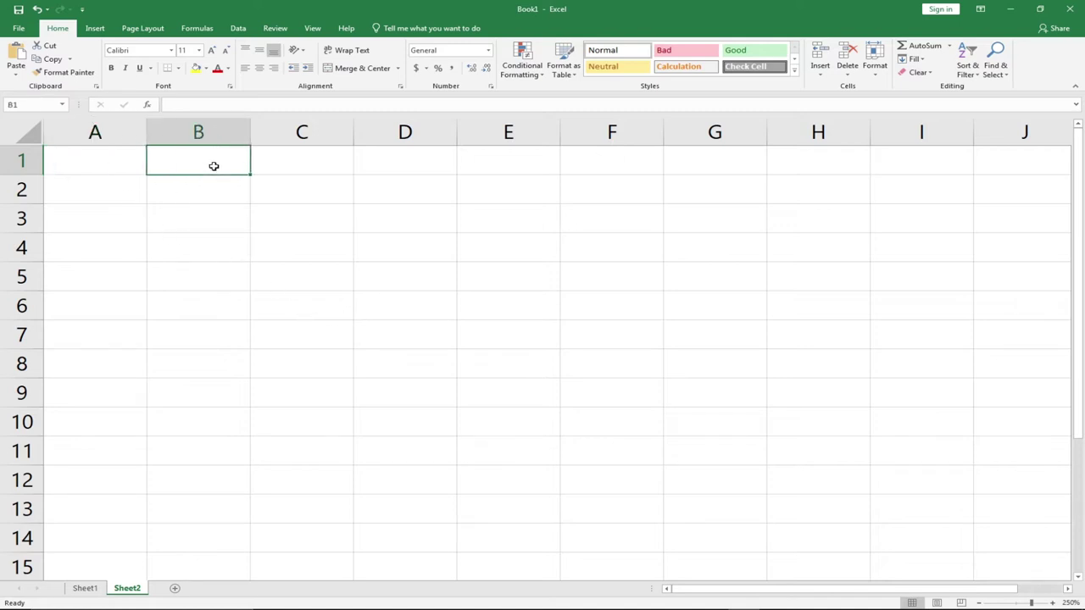
click(327, 162)
click(312, 194)
click(400, 196)
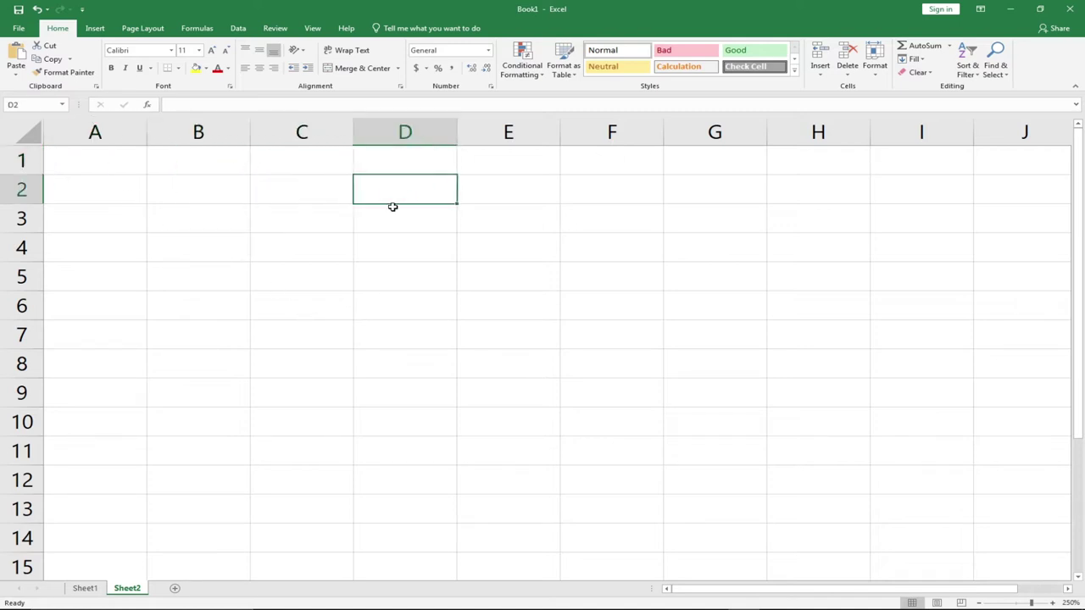
key(Down)
key(Down)
key(Left)
key(Left)
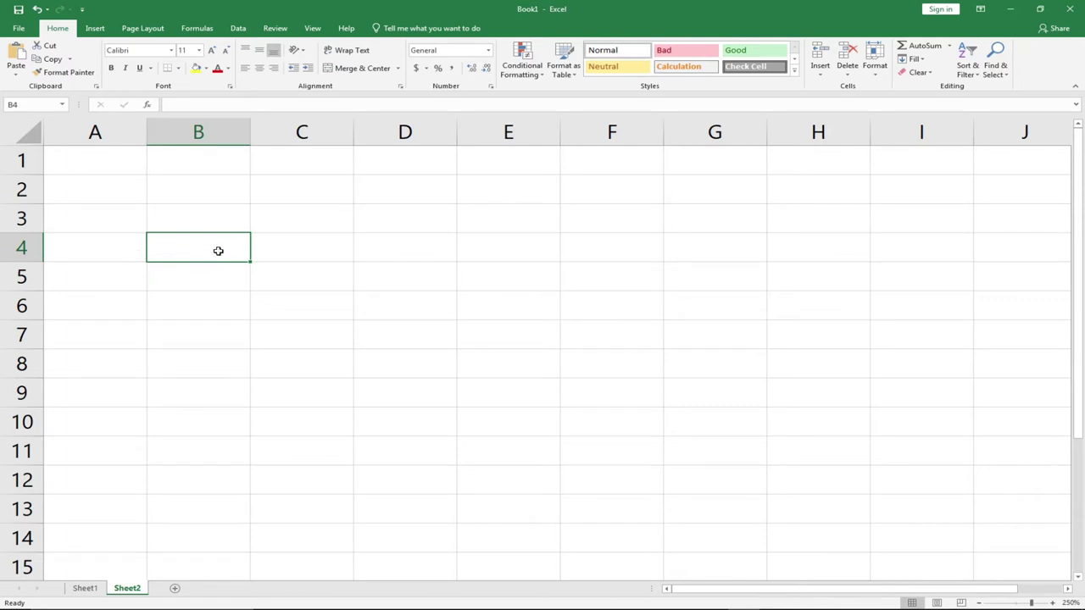
click(290, 246)
click(398, 246)
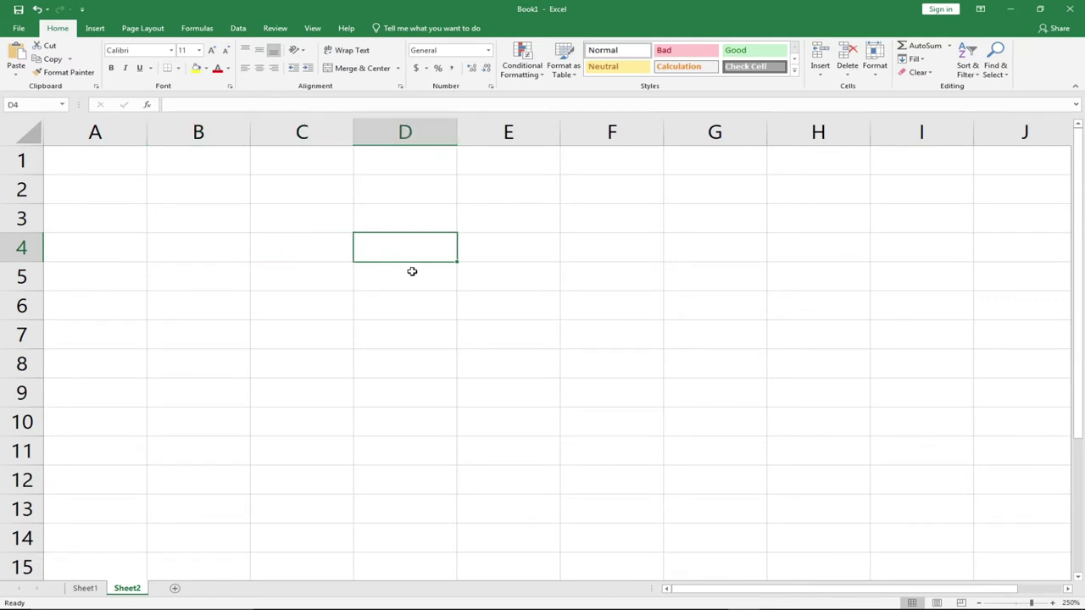
click(412, 269)
click(548, 289)
click(531, 312)
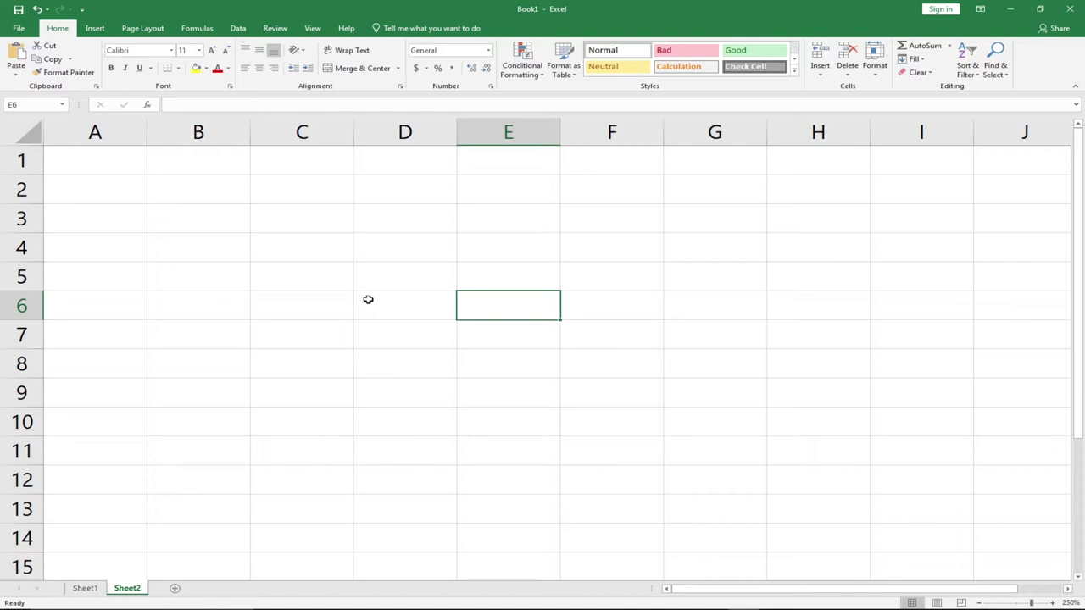
click(590, 279)
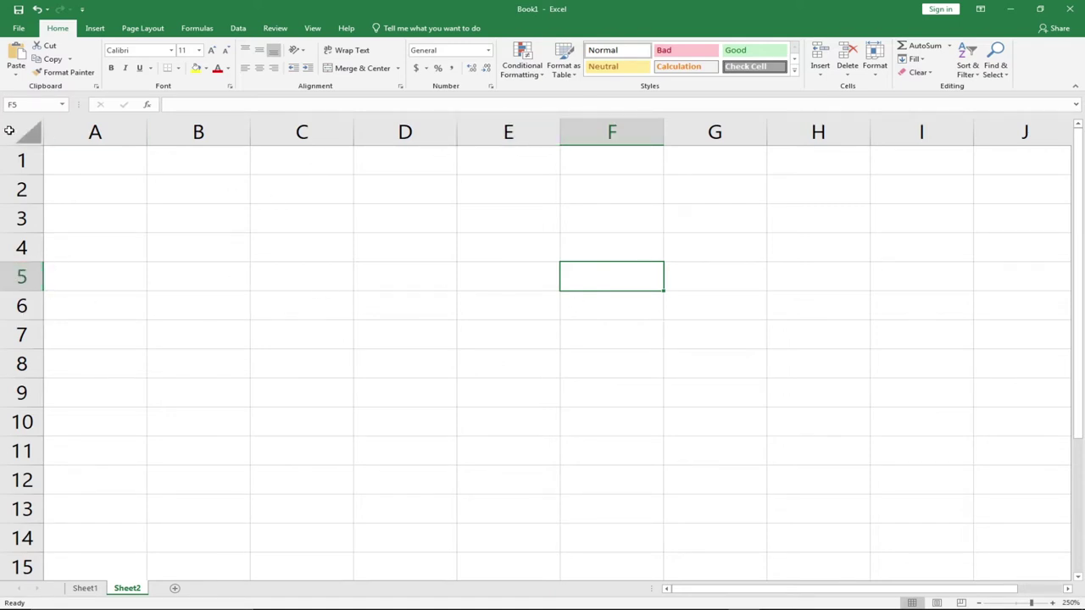
click(21, 104)
text(F)
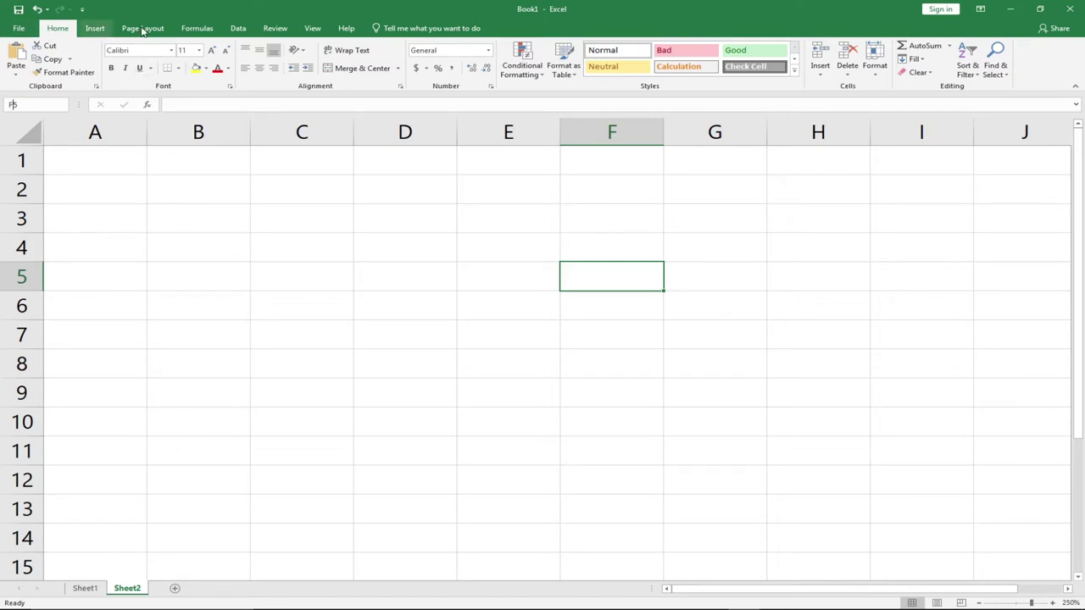
Step: Examine the Insert, Page Layout and Formulas command groups, and return to the Home commands
click(100, 32)
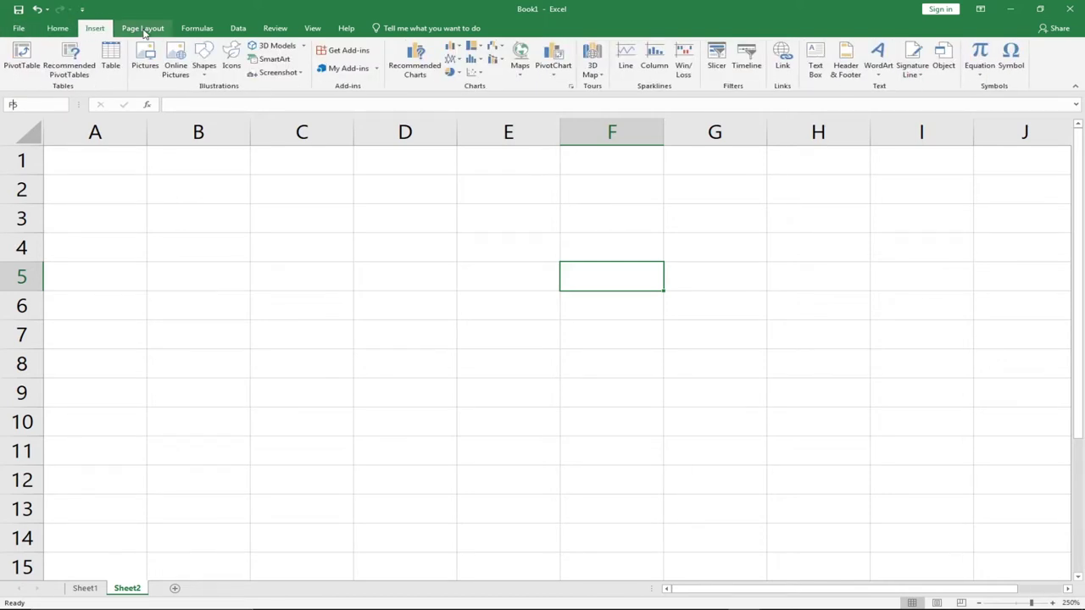
click(145, 31)
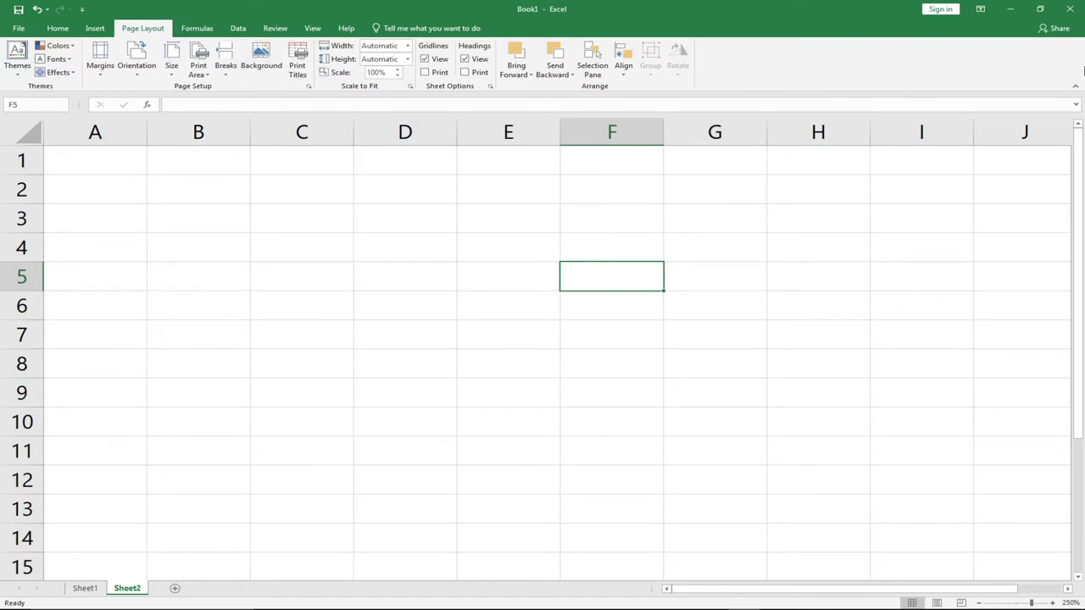
click(95, 28)
click(198, 29)
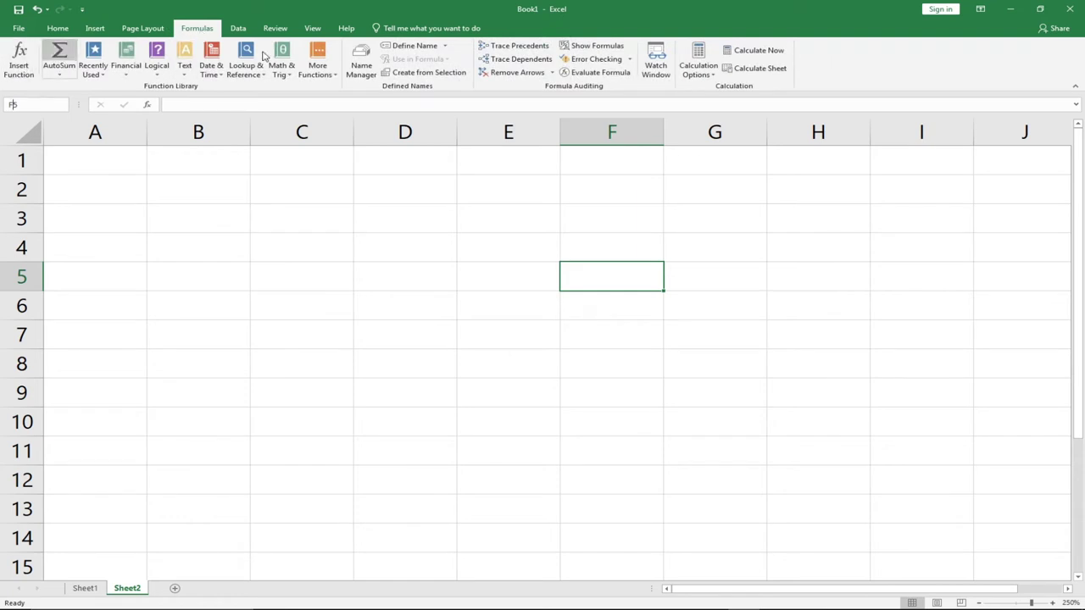
click(238, 28)
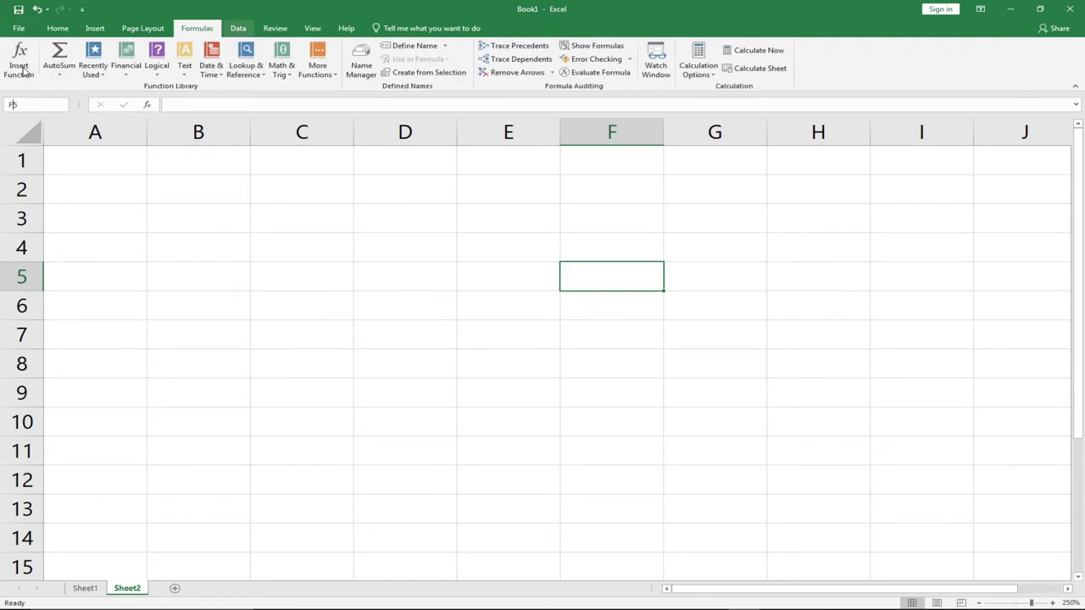
click(56, 29)
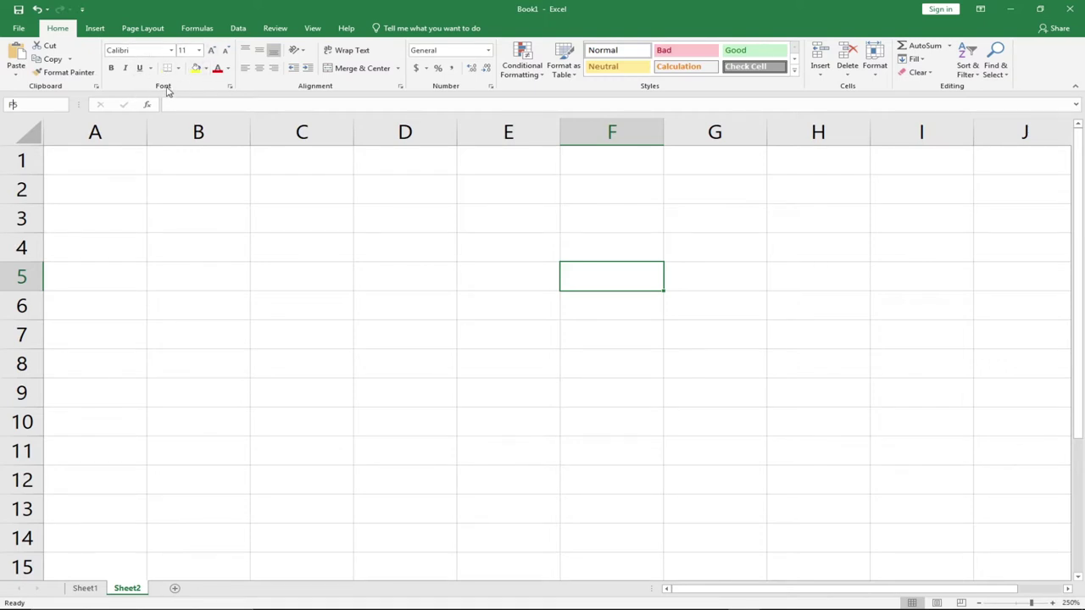
Step: Examine the number, alignment, font and border options in Format Cells for cell F5, and close the dialog without changes
click(230, 88)
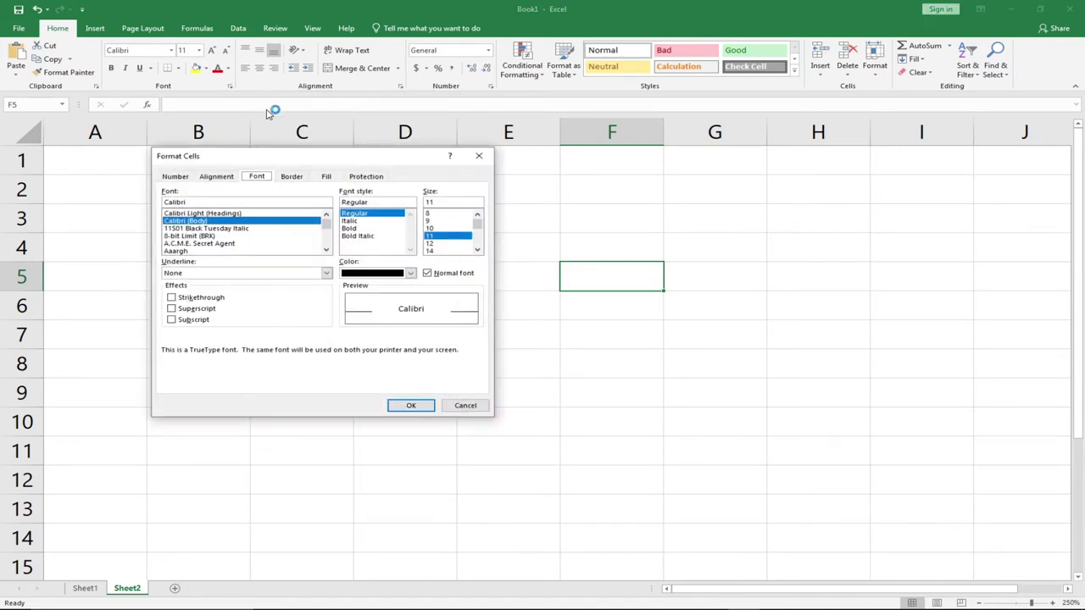
drag(298, 160, 476, 164)
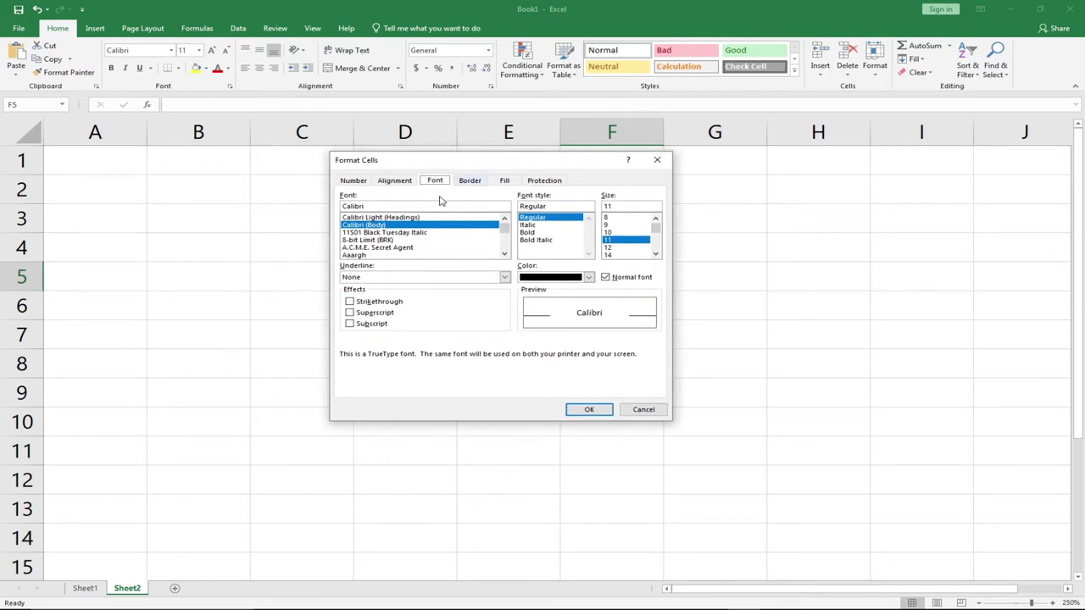
click(354, 182)
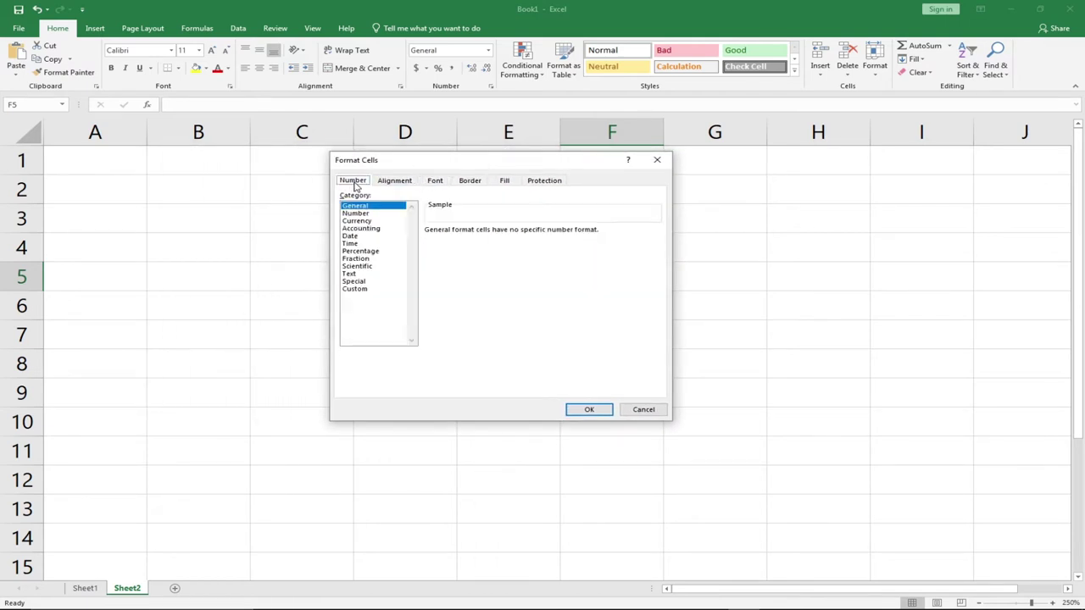
click(394, 182)
click(434, 183)
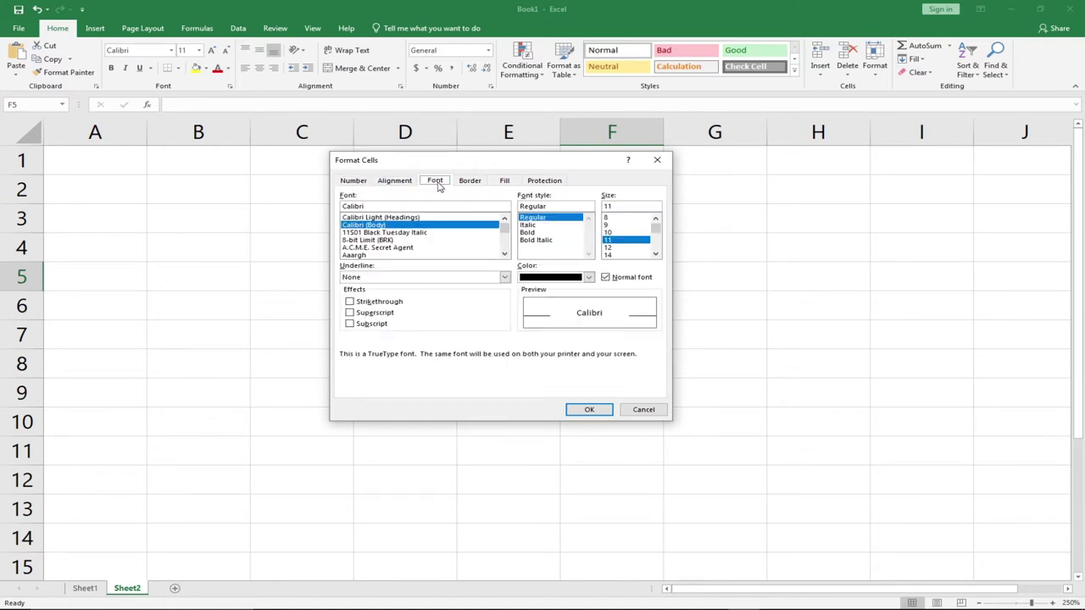
click(468, 183)
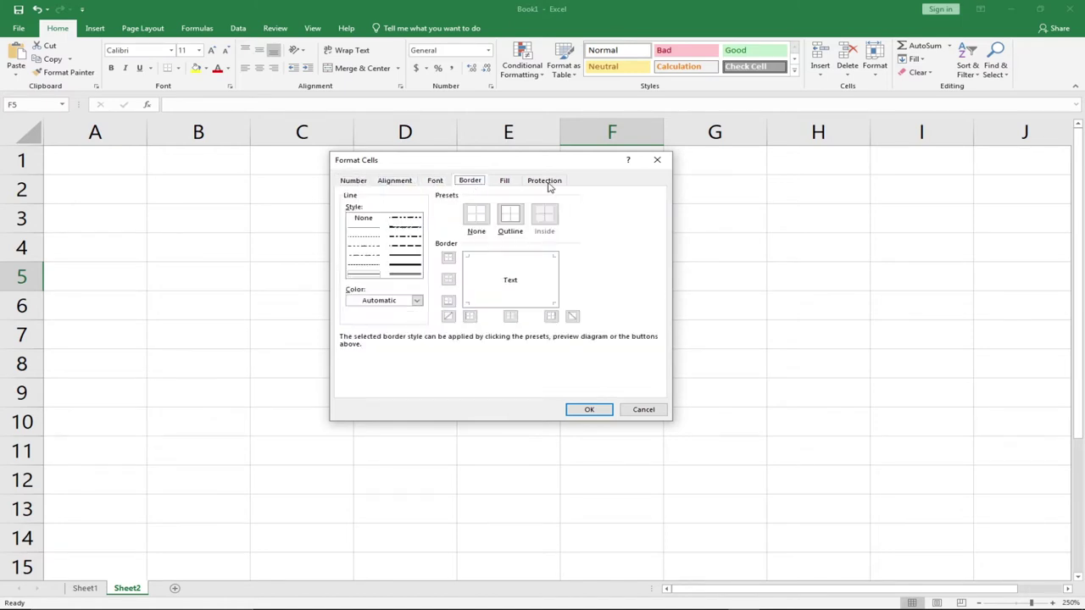
click(657, 163)
Step: Switch to the Sheet1 worksheet
click(85, 589)
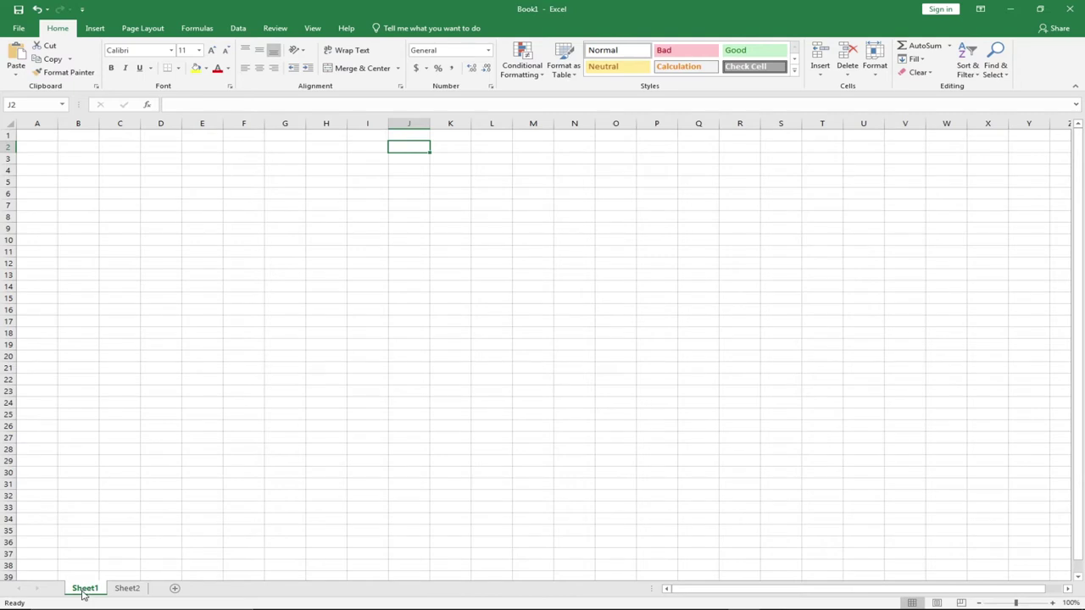
Step: Rename the Sheet1 worksheet as JHS
right_click(83, 594)
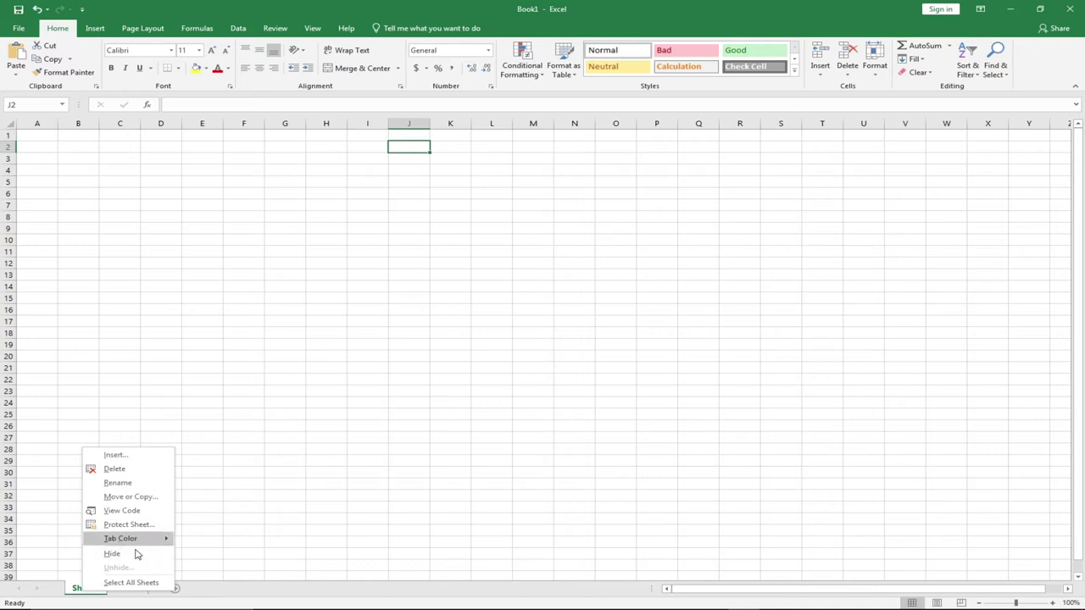
click(139, 484)
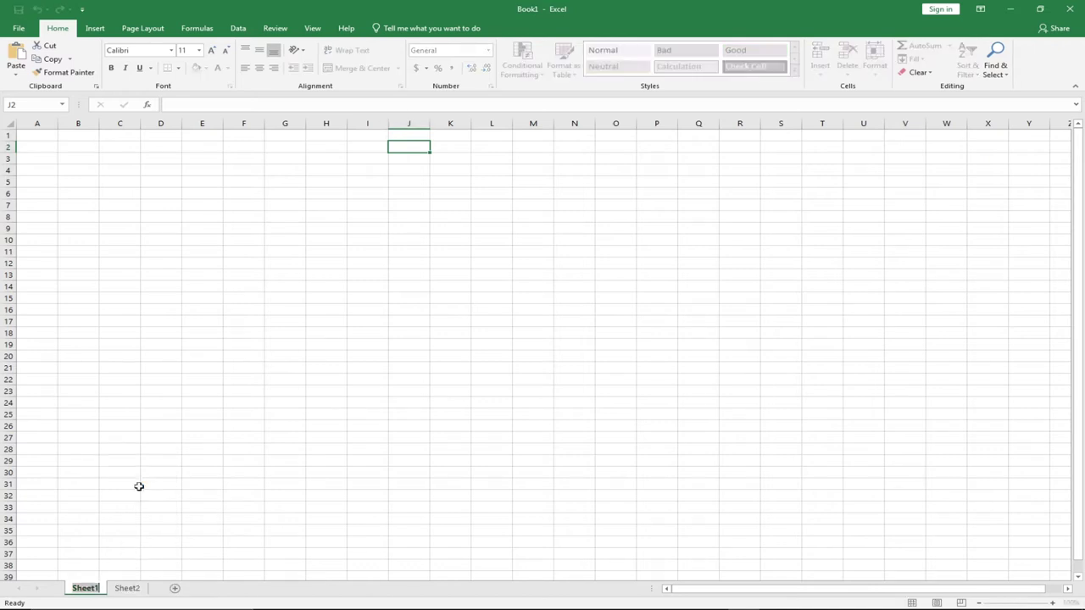
text(J)
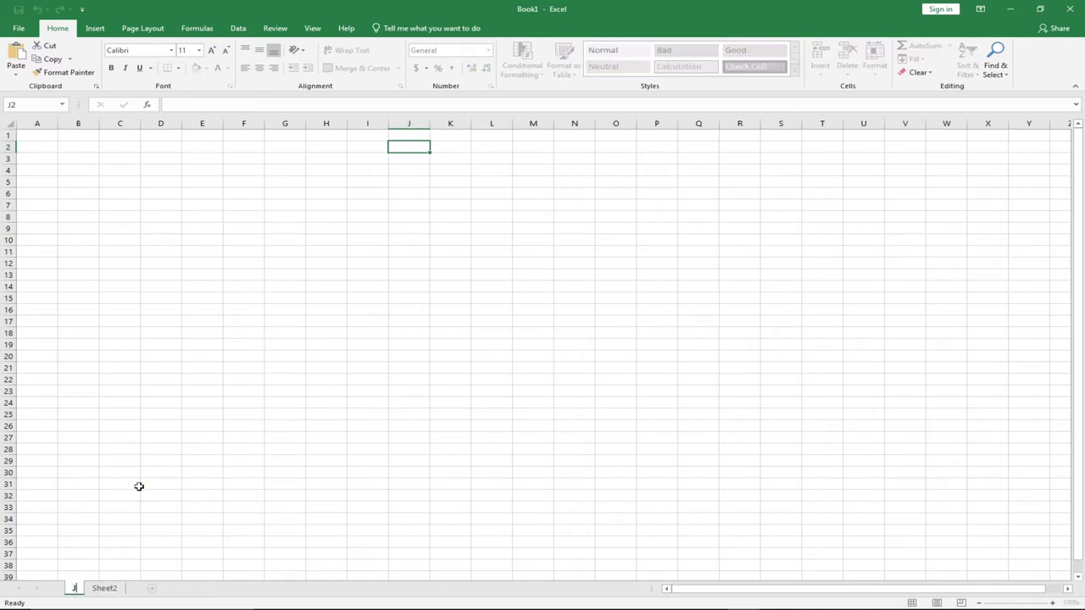
text(HS)
key(Return)
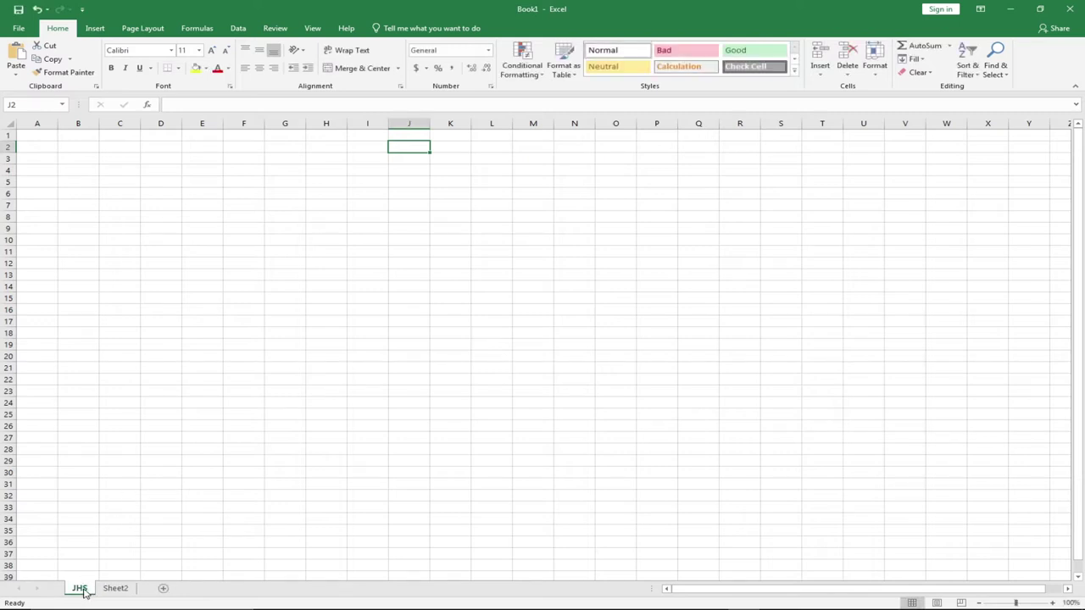
Step: Switch between the JHS and Sheet2 worksheets, and examine cells A1 and B1 on Sheet2
click(111, 591)
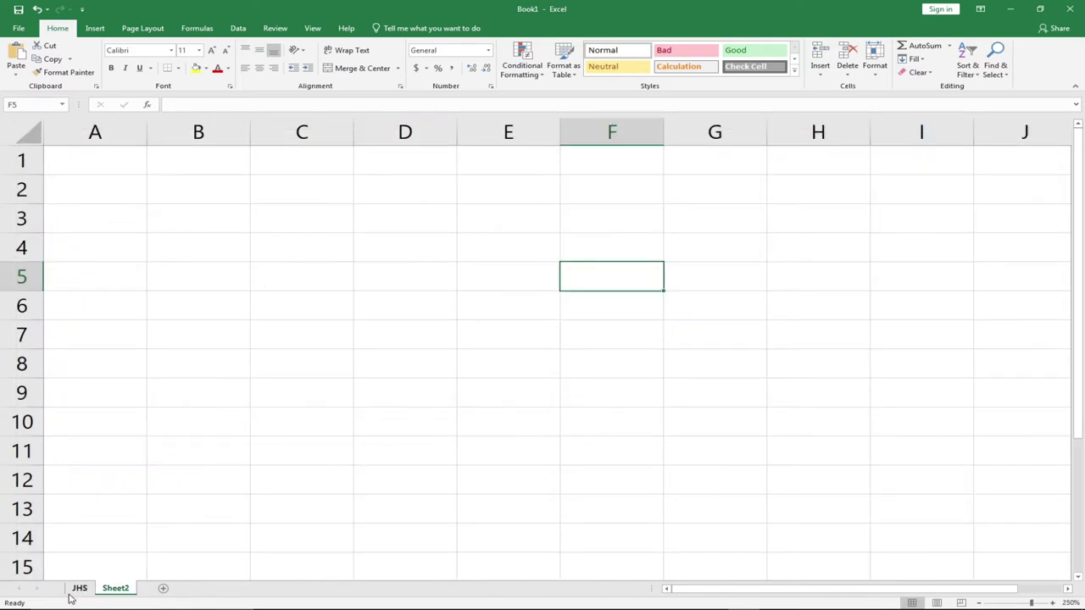
click(80, 594)
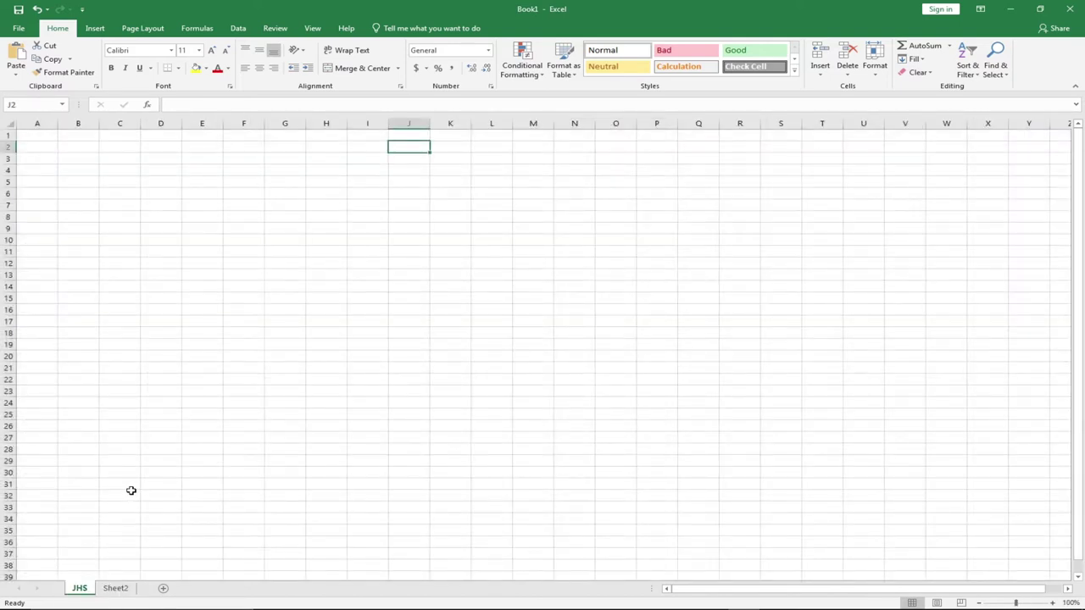
click(115, 591)
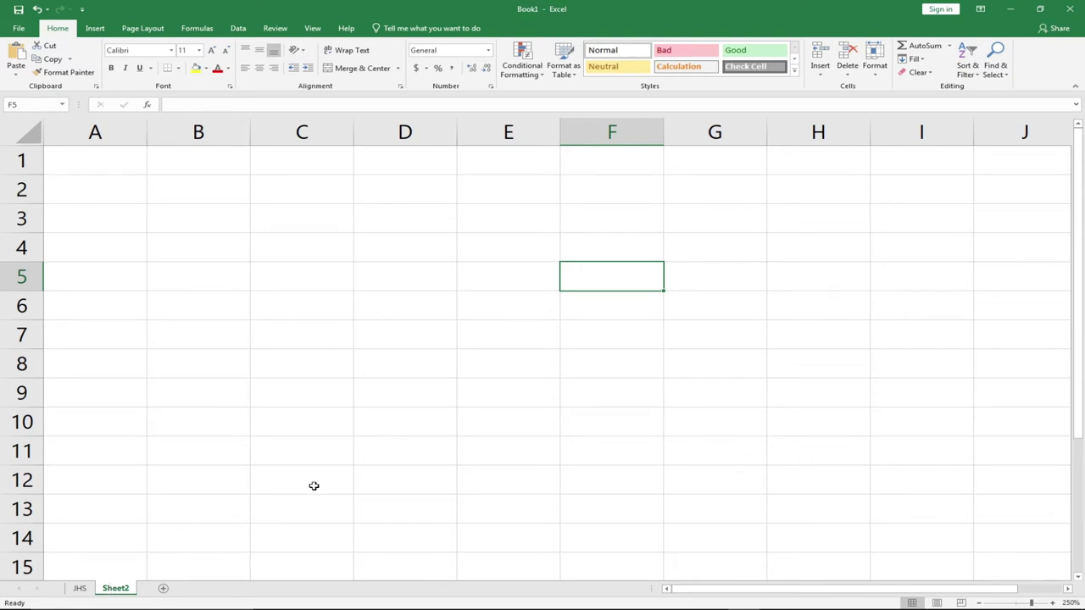
click(85, 169)
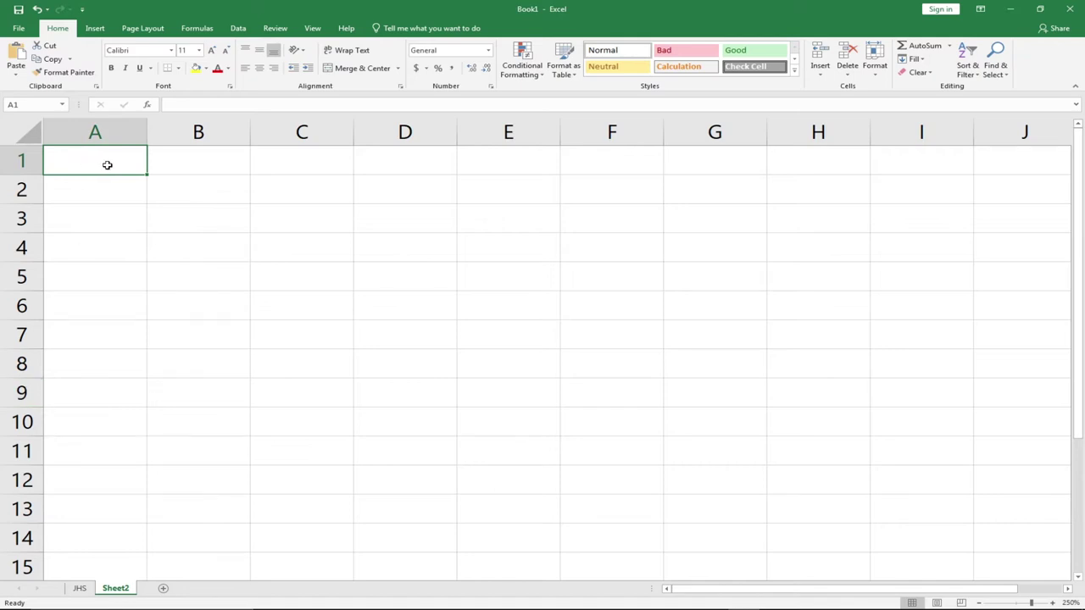
click(186, 161)
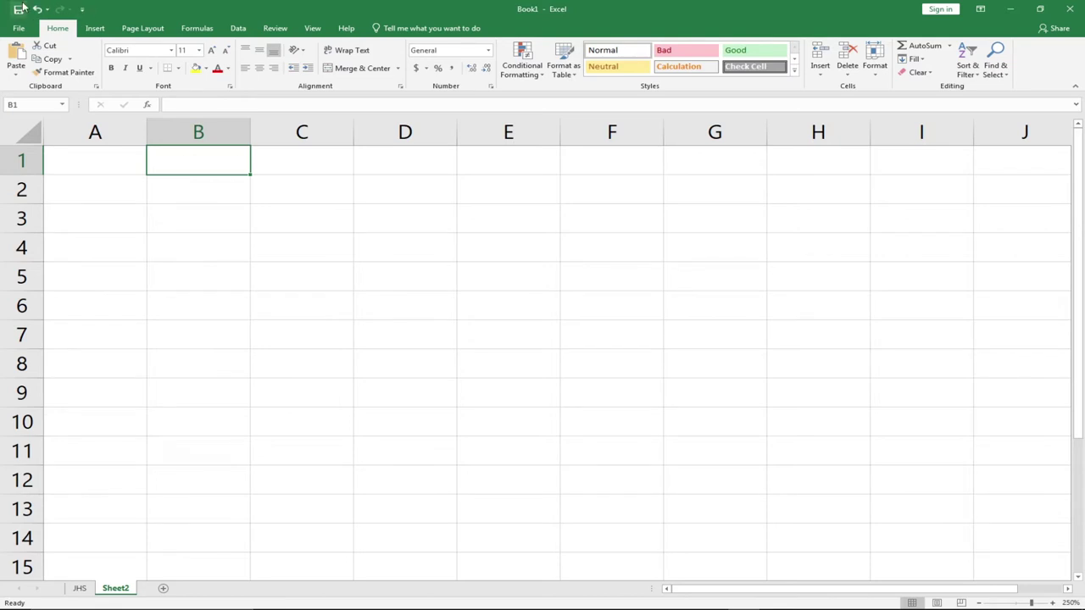
Step: Add the Spelling command to the Quick Access Toolbar
click(83, 10)
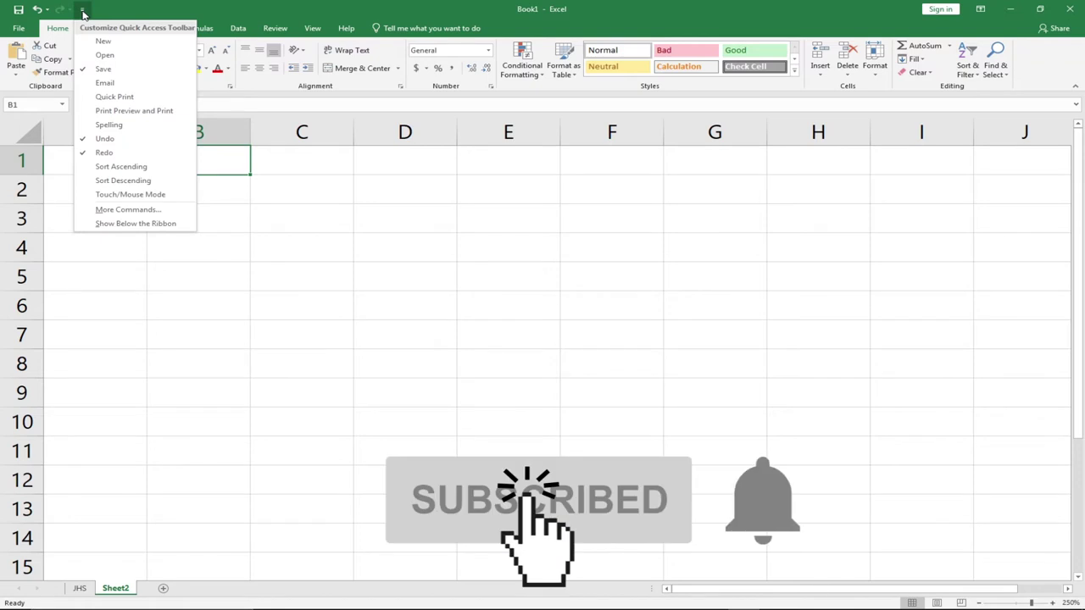
click(84, 127)
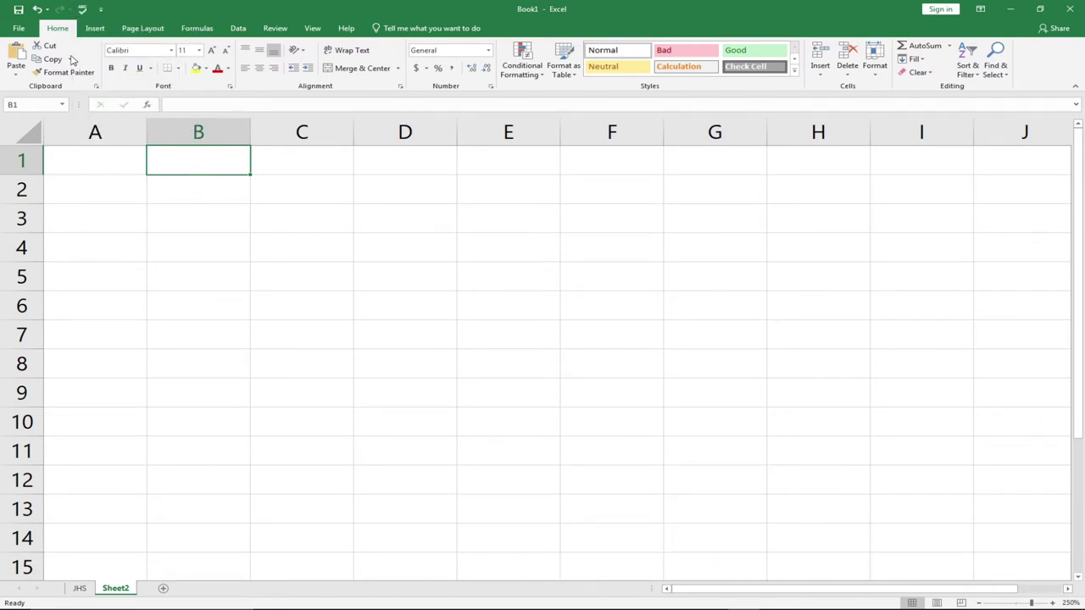
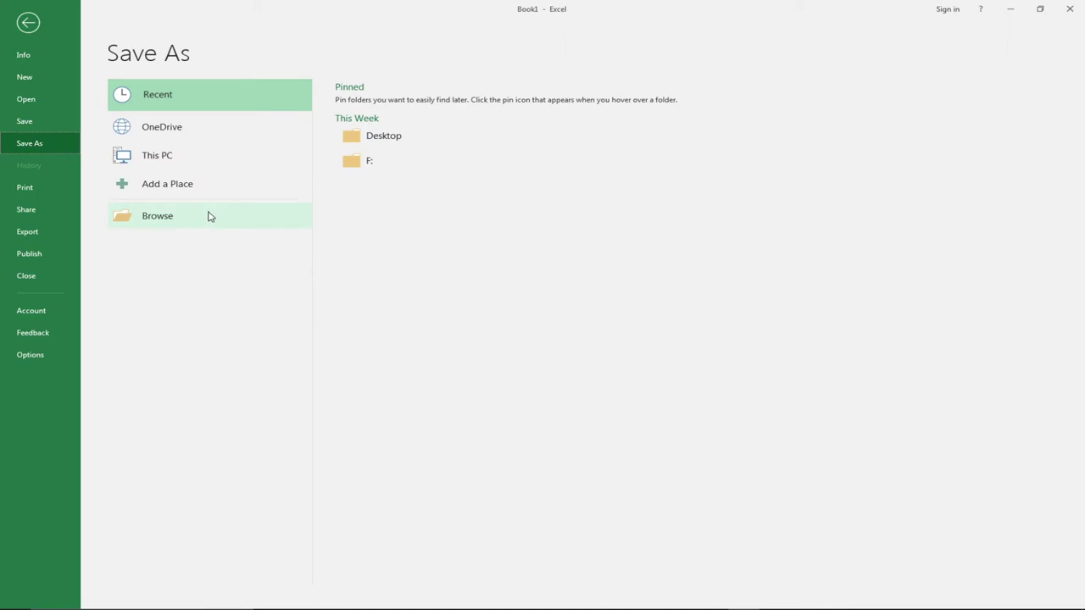
click(403, 136)
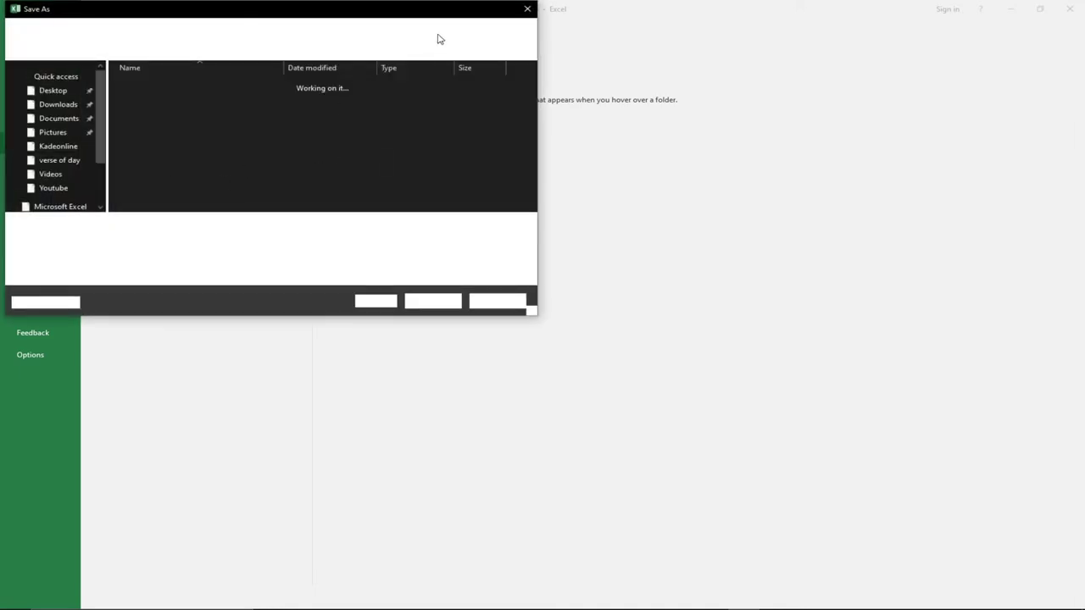
click(526, 10)
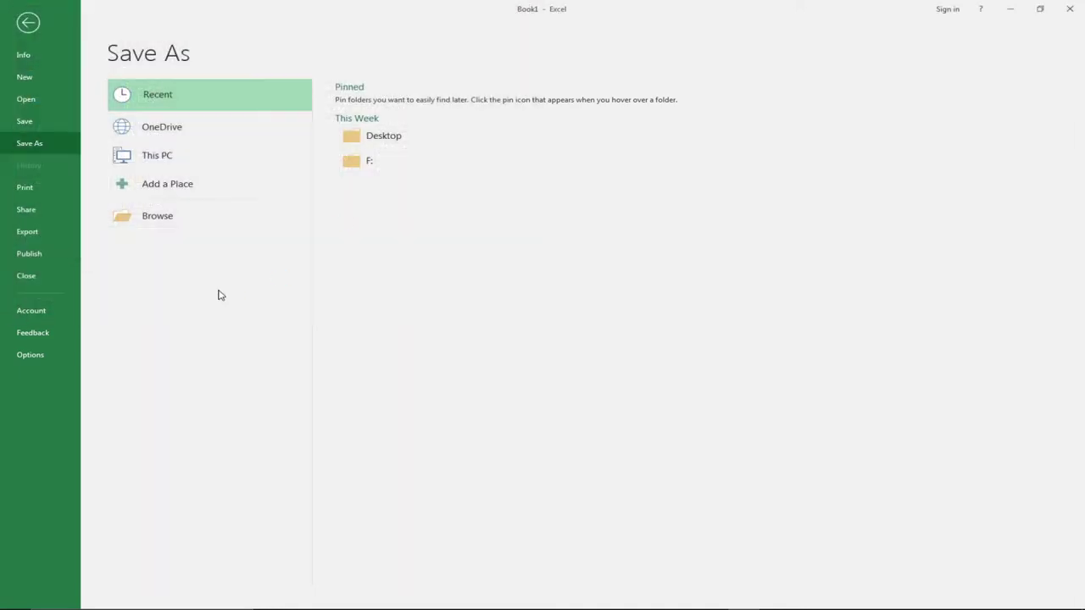
click(166, 217)
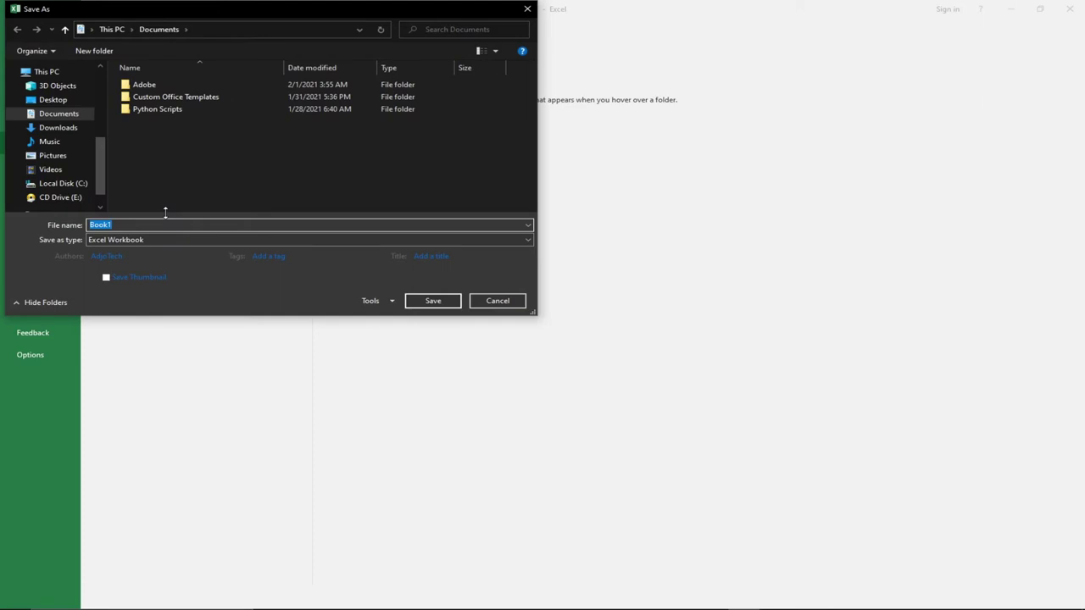
click(529, 9)
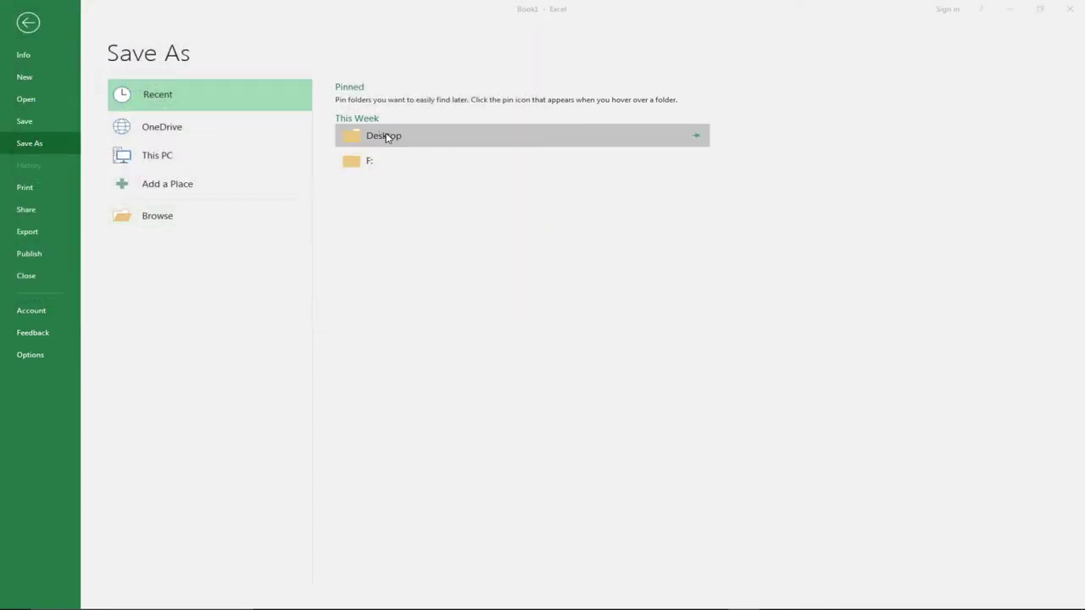
Step: Save the workbook to the Desktop folder as an Excel Workbook named myworkbook
click(386, 135)
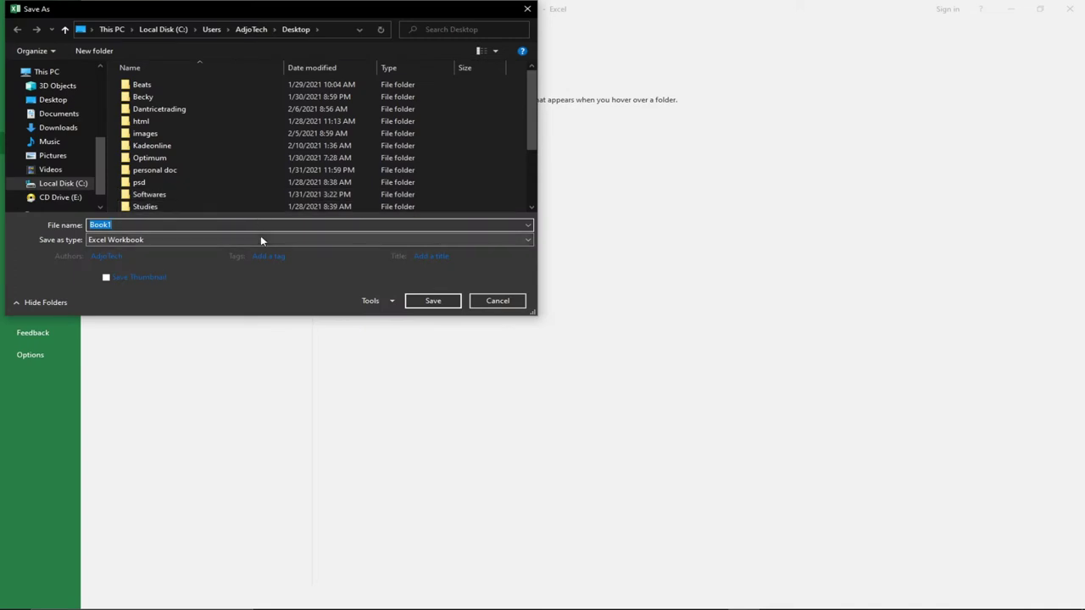
text(myworkboo)
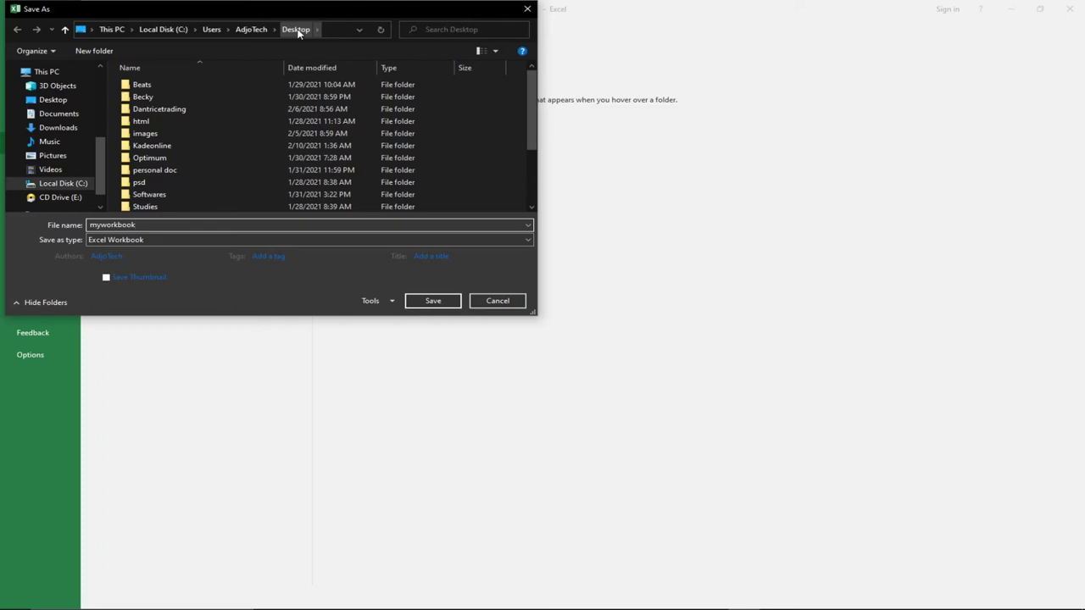
click(427, 301)
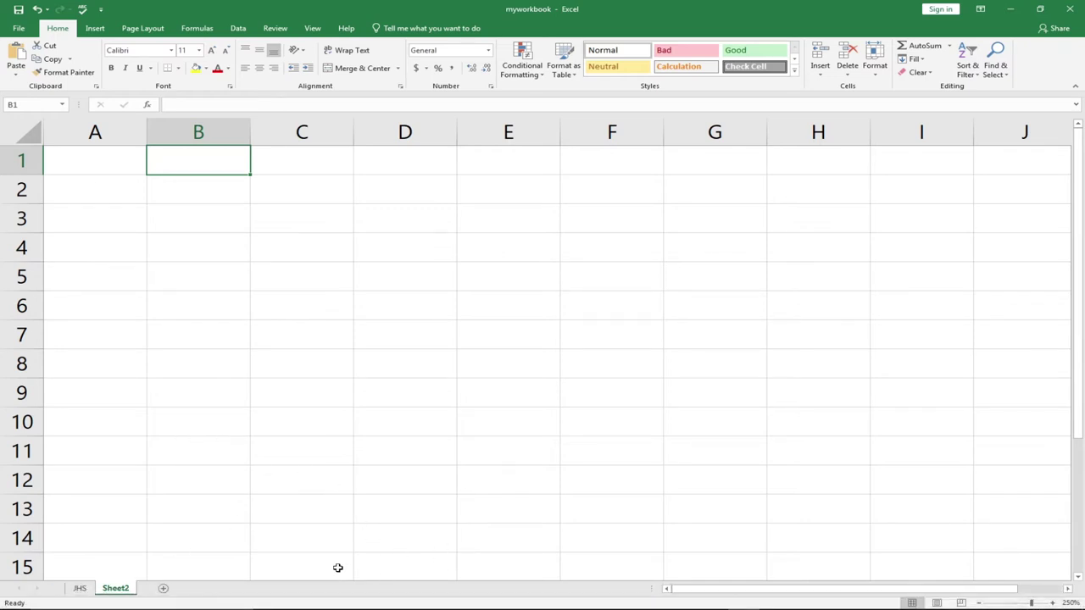
Step: Open cell A1 on Sheet2 for editing, and leave it selected without entering anything
double_click(110, 161)
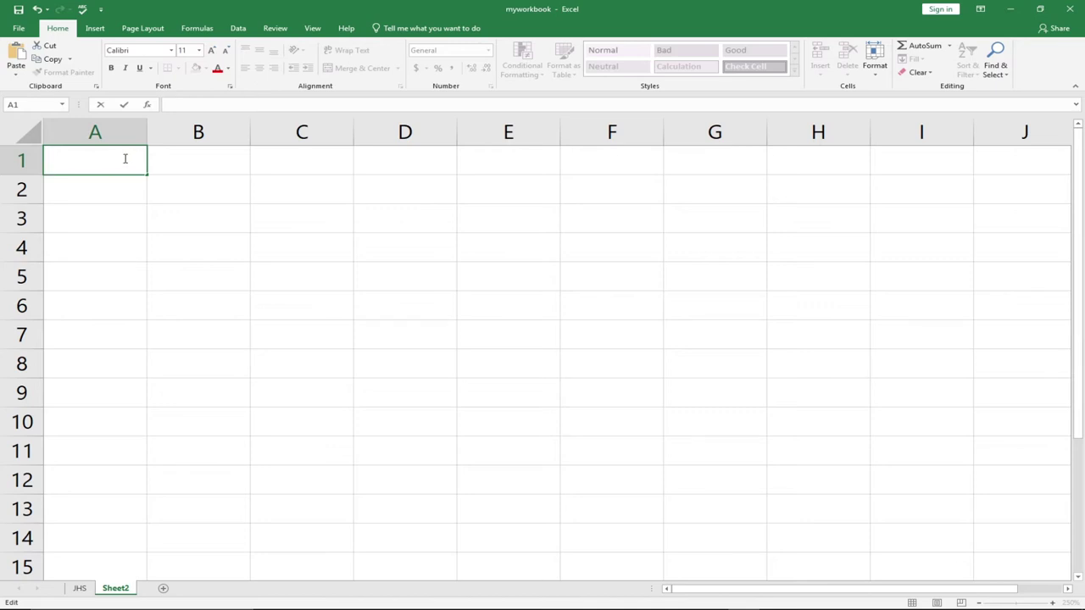
click(104, 177)
click(99, 161)
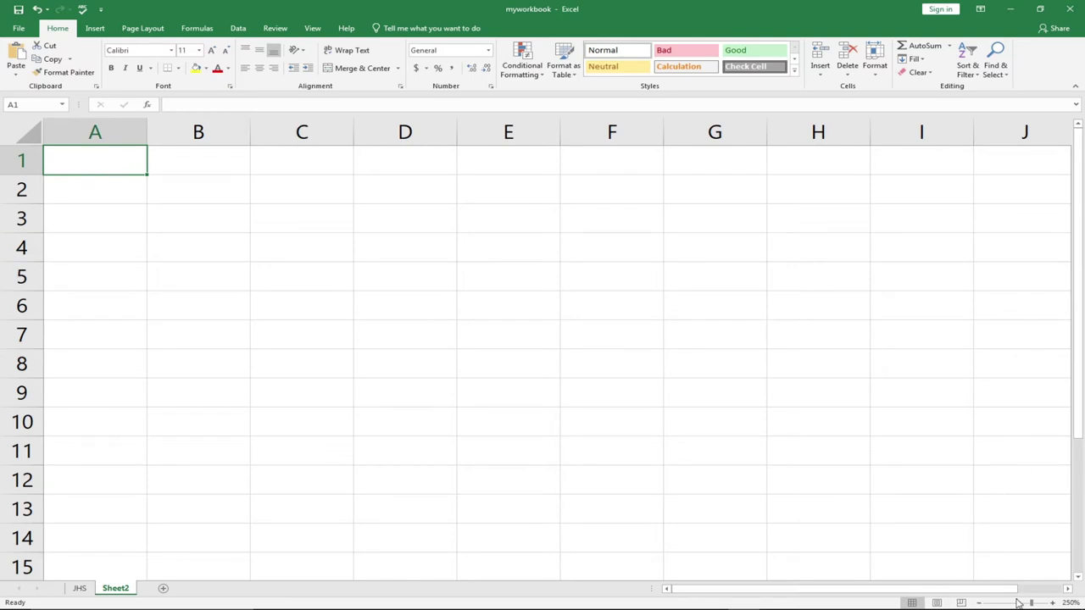
Step: Zoom Sheet2 in to 270% and back out to examine the cells at different magnifications
click(1052, 603)
click(1052, 602)
click(1052, 603)
scroll(998, 551, down, 3)
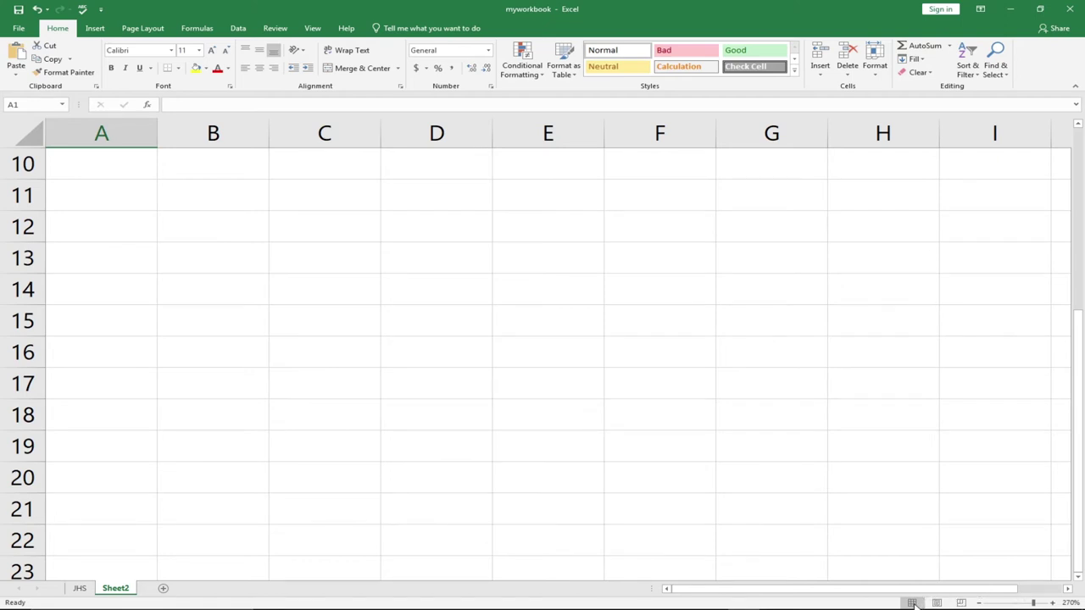
click(1030, 603)
click(1027, 603)
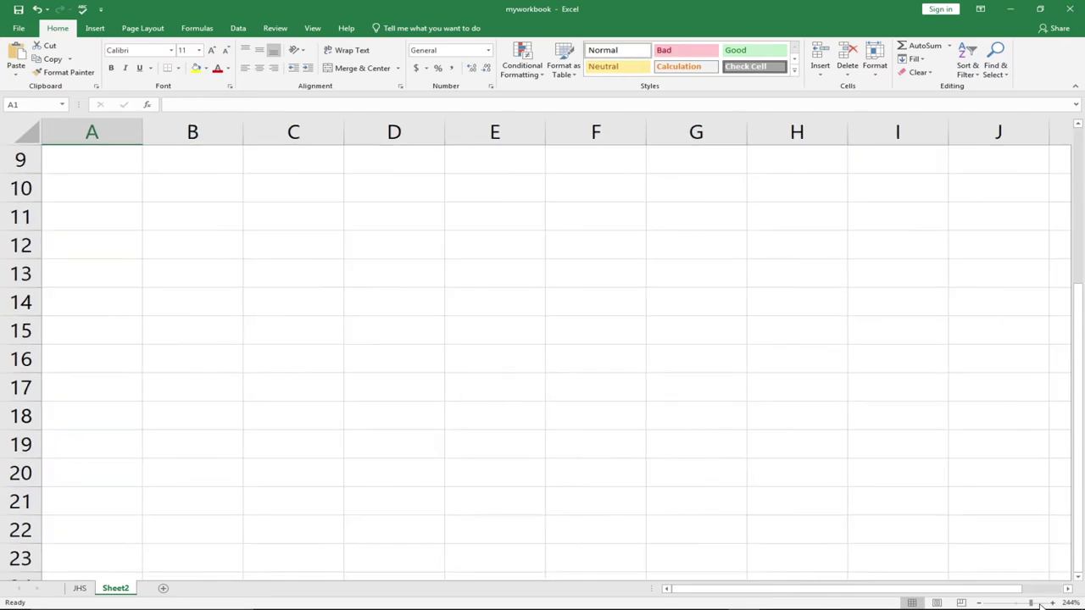
click(1024, 603)
drag(1024, 602, 999, 603)
Step: Enlarge the Sheet2 view in small increments to a zoom level of 260%
click(1051, 603)
click(1051, 602)
click(1051, 603)
click(1051, 603)
click(1051, 603)
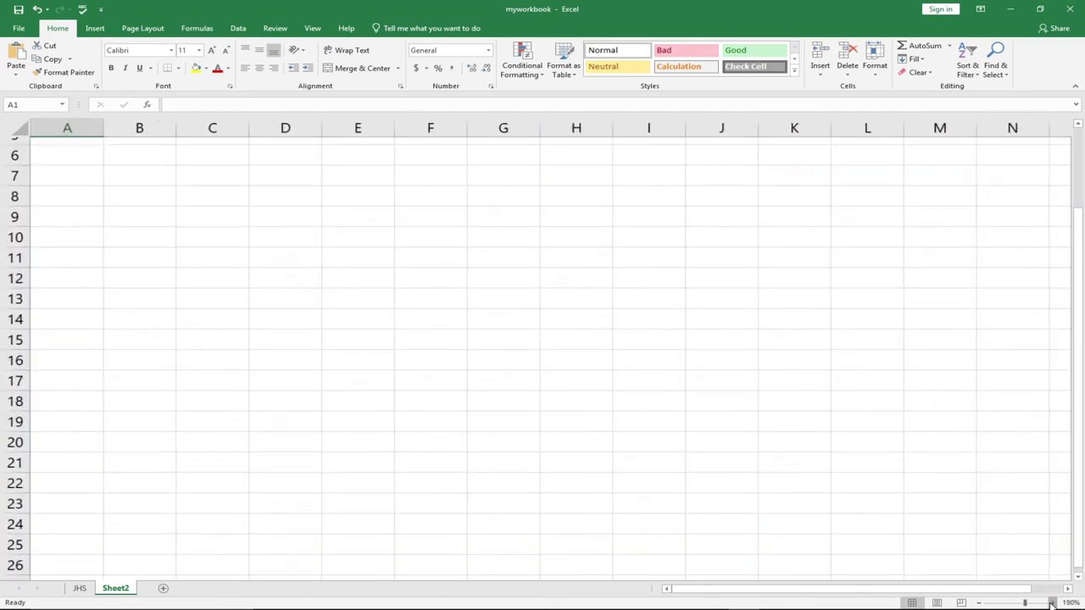
click(1051, 603)
click(1051, 602)
click(1051, 602)
click(1051, 603)
click(1051, 603)
click(1051, 603)
click(1051, 603)
click(1051, 603)
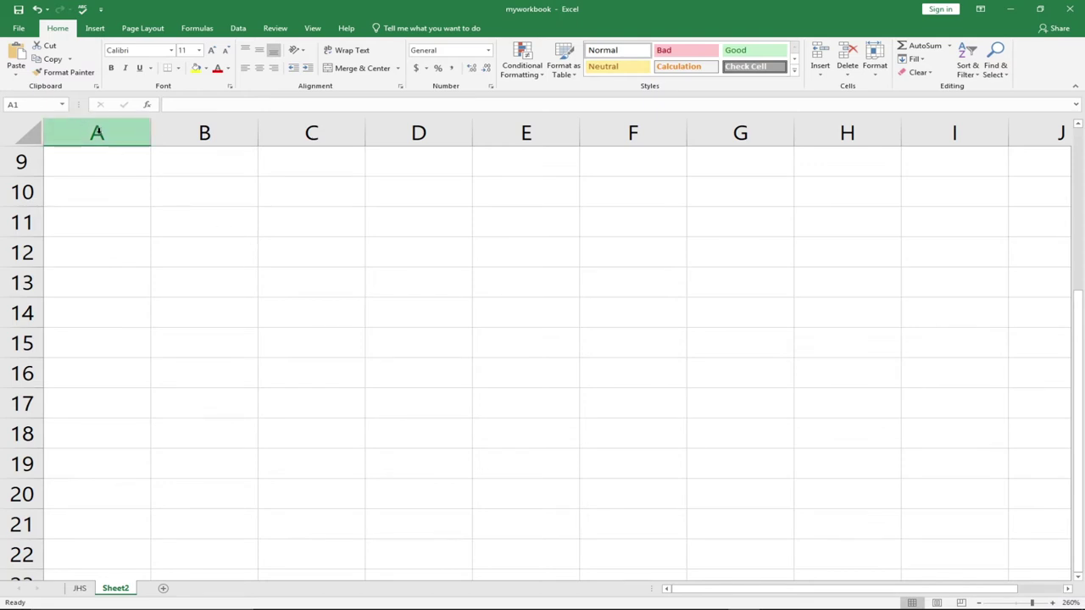
Step: Select cell A9, whole columns such as C and A, and row 1 to examine how columns and rows are labelled
click(88, 163)
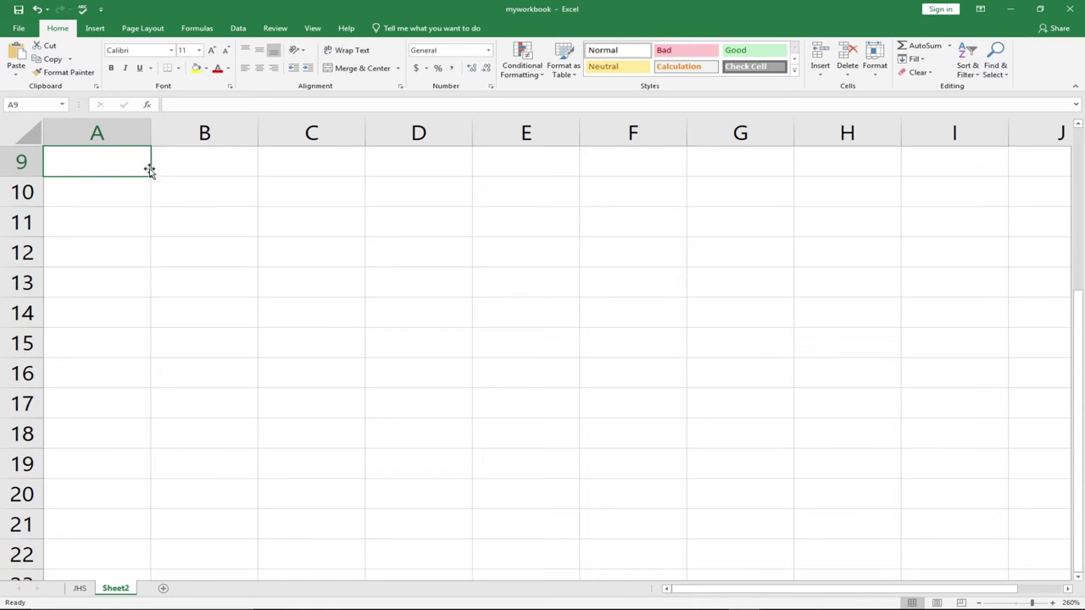
scroll(308, 134, up, 3)
click(310, 132)
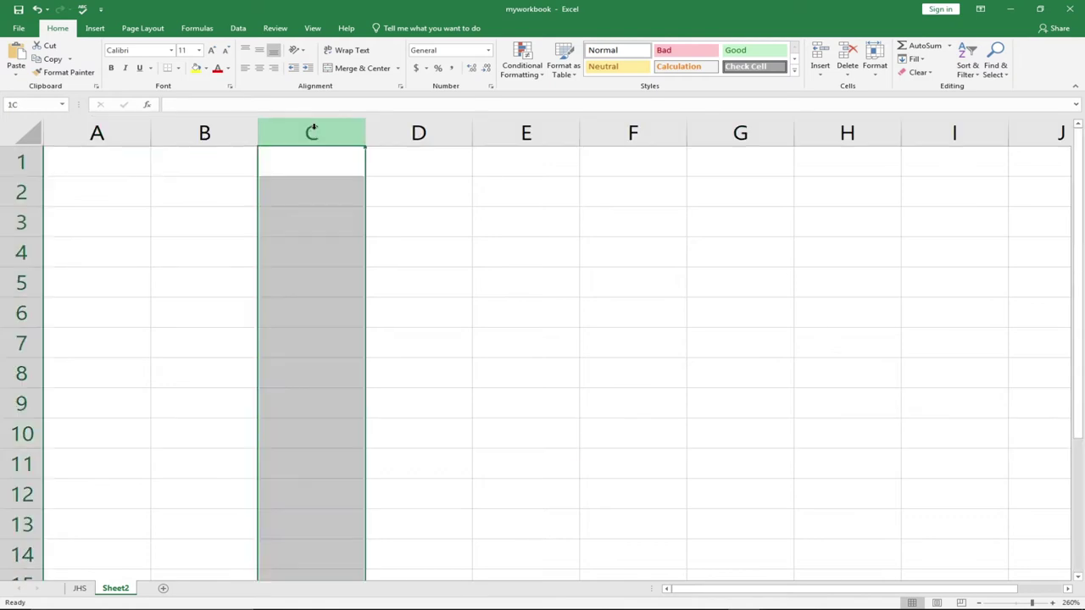
click(205, 133)
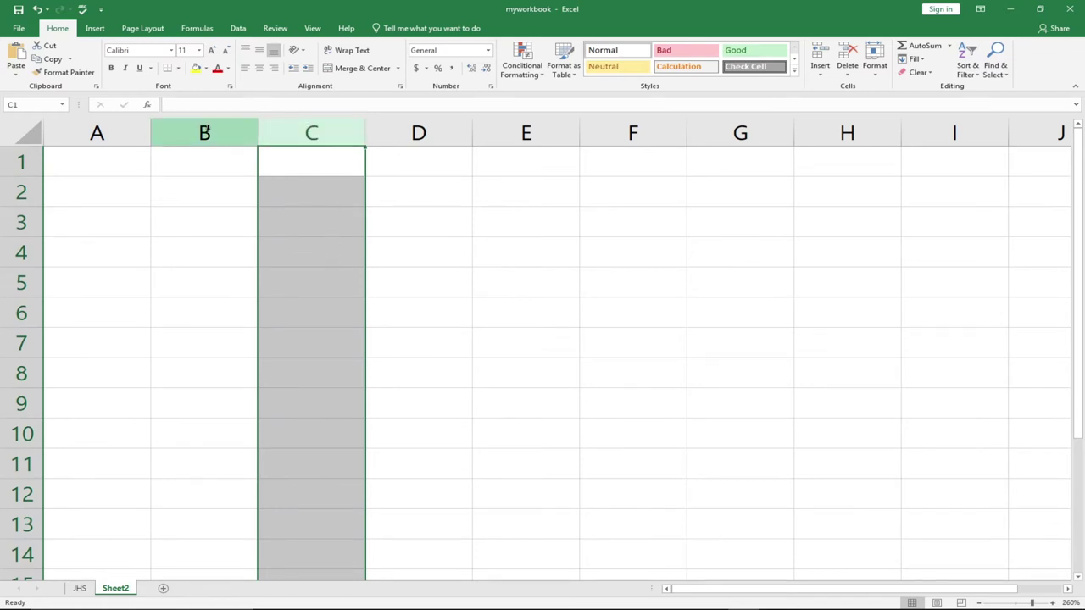
click(292, 121)
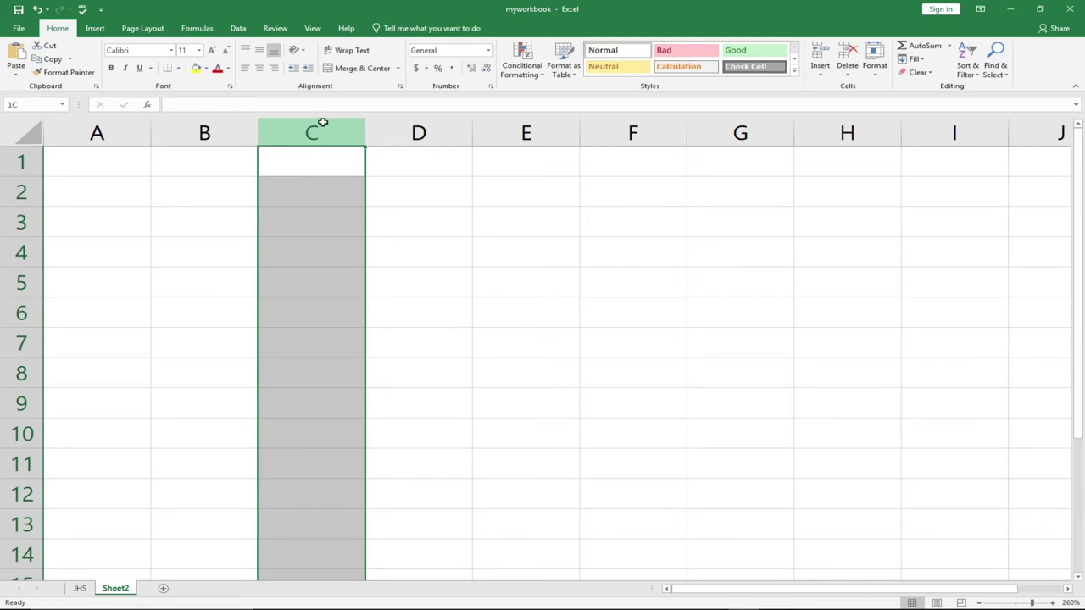
click(81, 133)
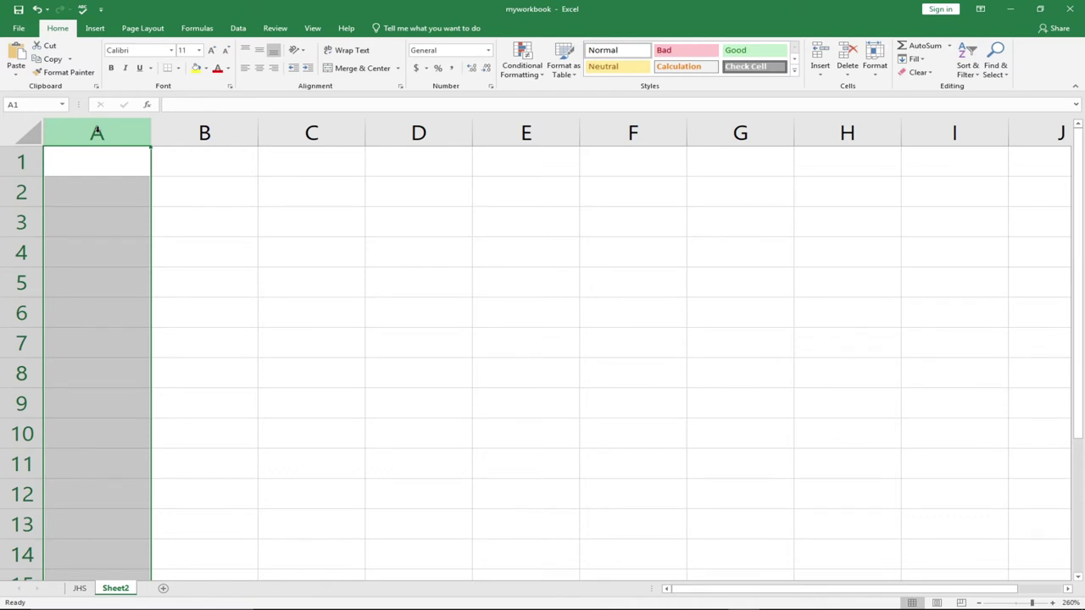
click(22, 161)
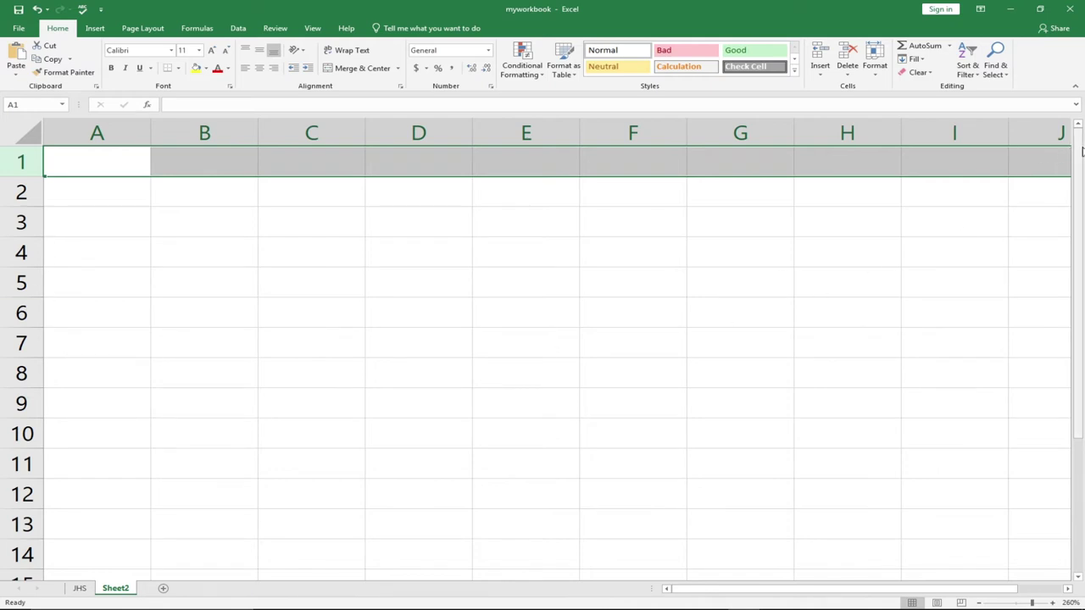
Step: Scroll Sheet2 vertically and horizontally and return to row 1 and column A to examine how the scroll bars work
drag(1082, 151, 1076, 219)
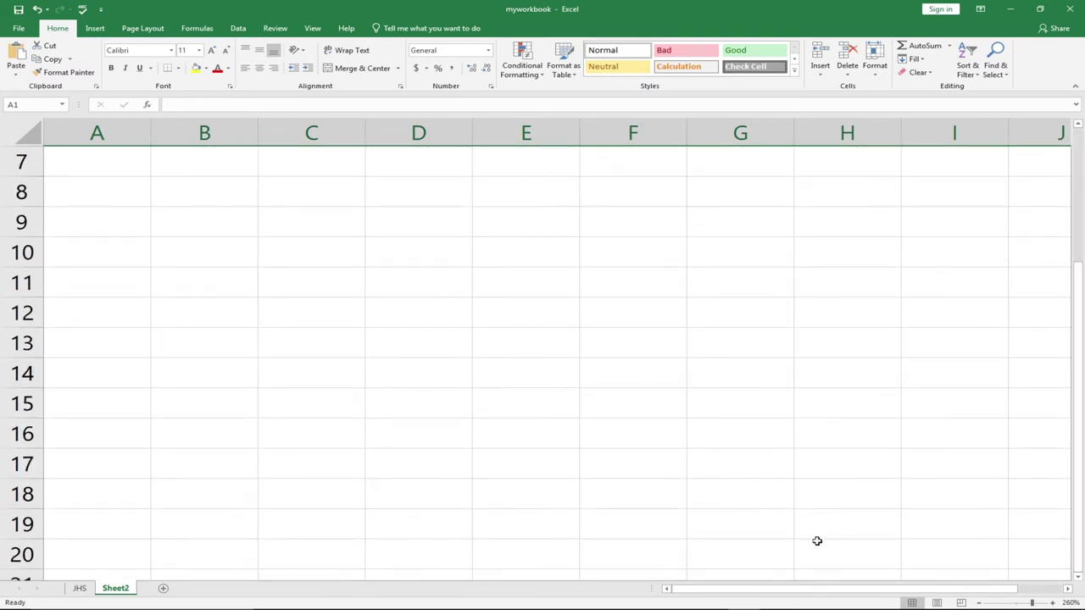
drag(805, 590, 856, 593)
drag(1079, 351, 1083, 270)
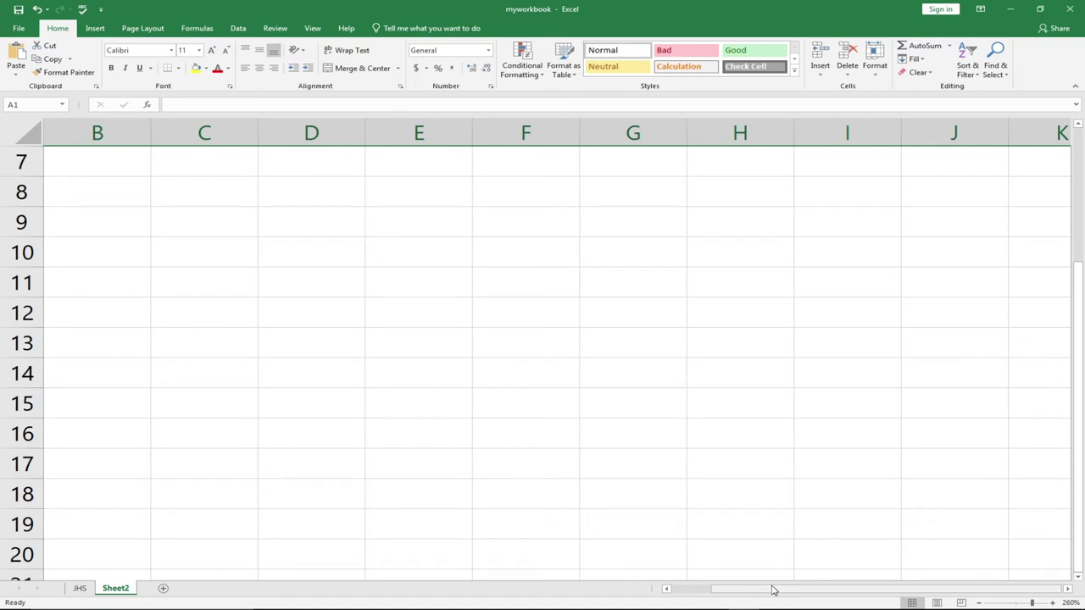
drag(775, 590, 733, 602)
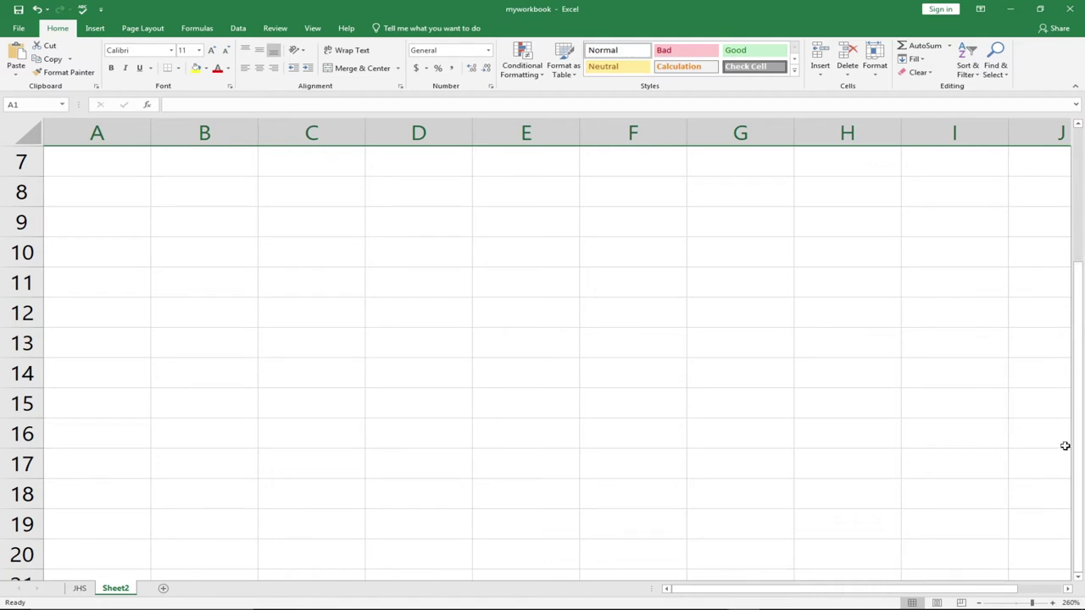
drag(1075, 448, 1082, 327)
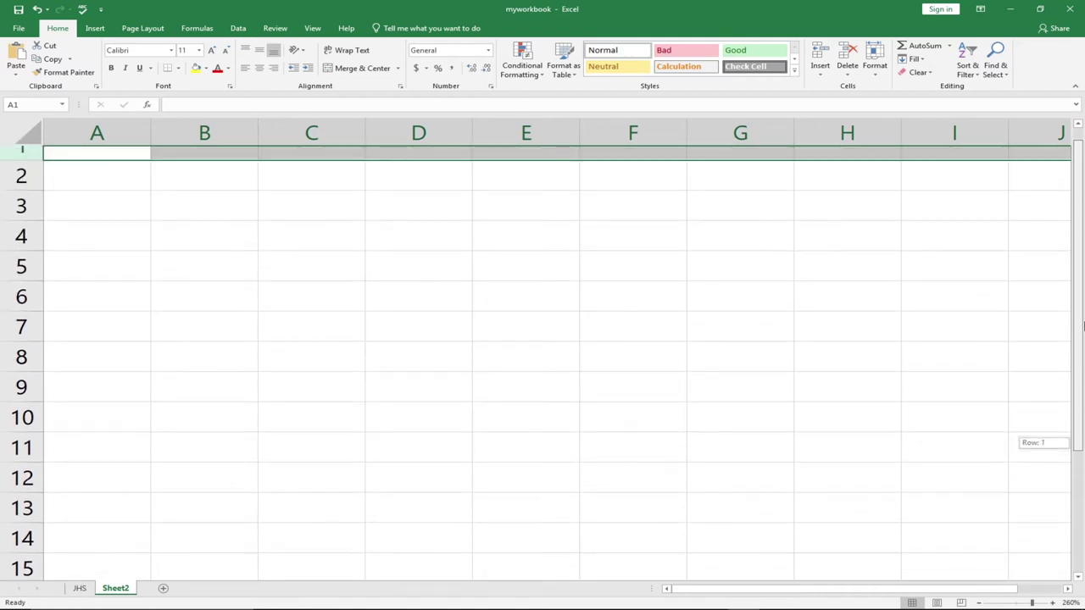
Step: Enter the text "name" in cell A1 of Sheet2
drag(1082, 327, 1082, 332)
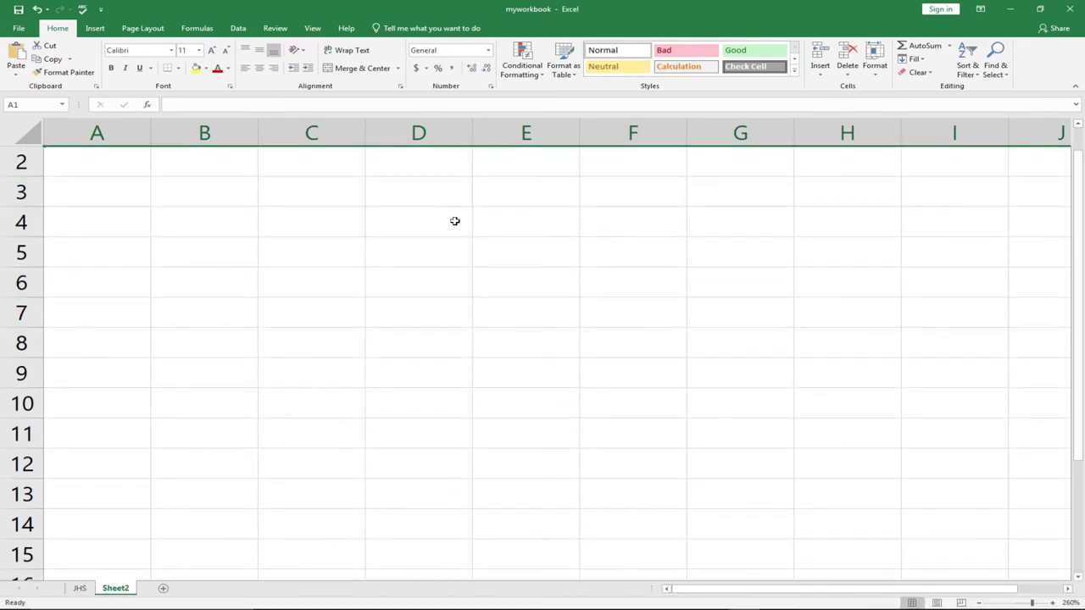
drag(1075, 186, 1081, 162)
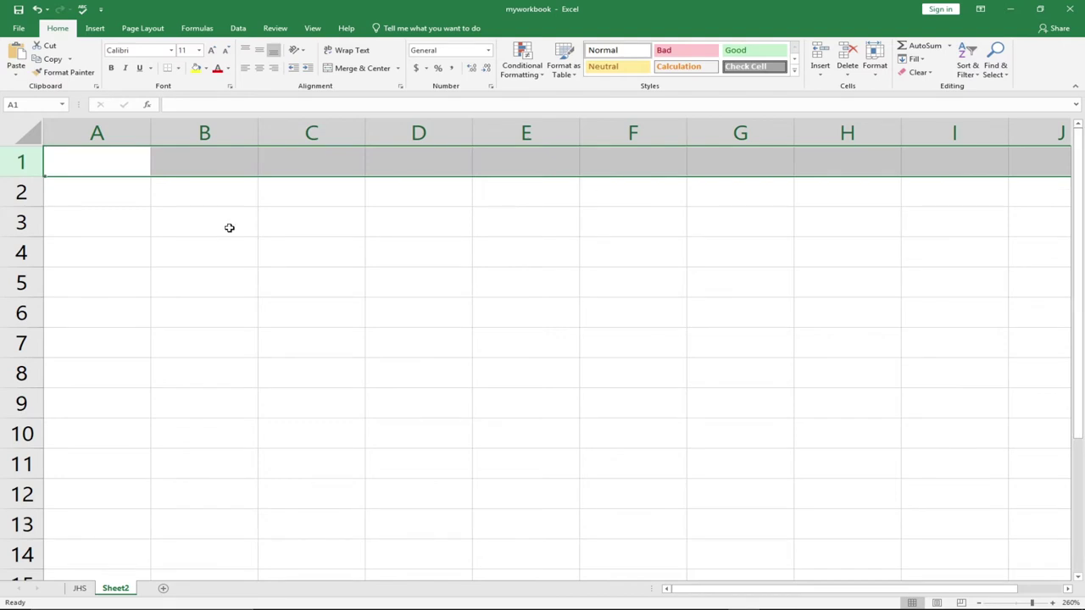
click(94, 166)
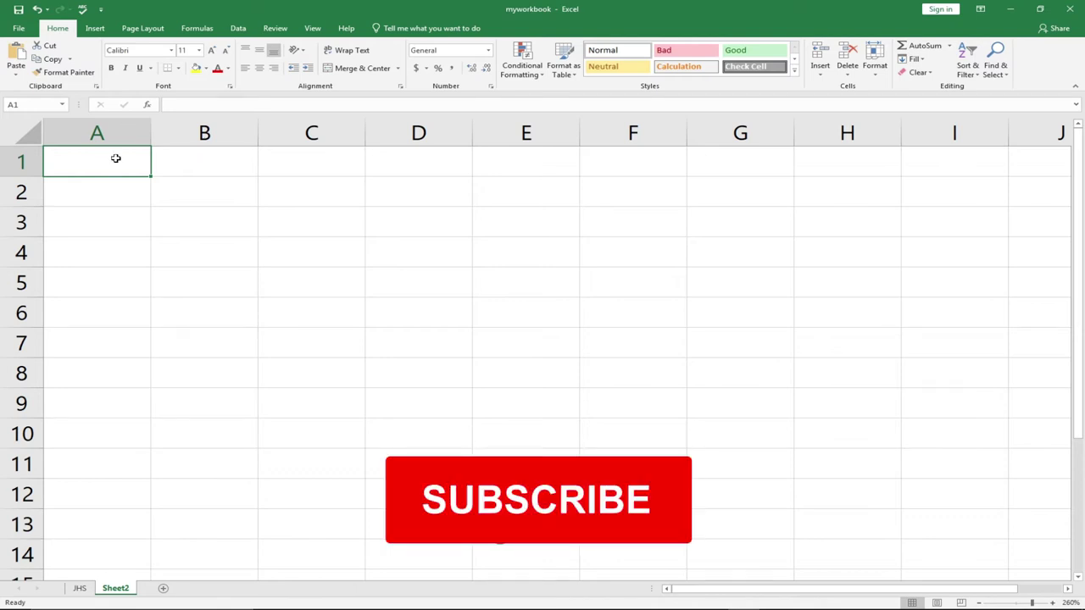
text(ma,e)
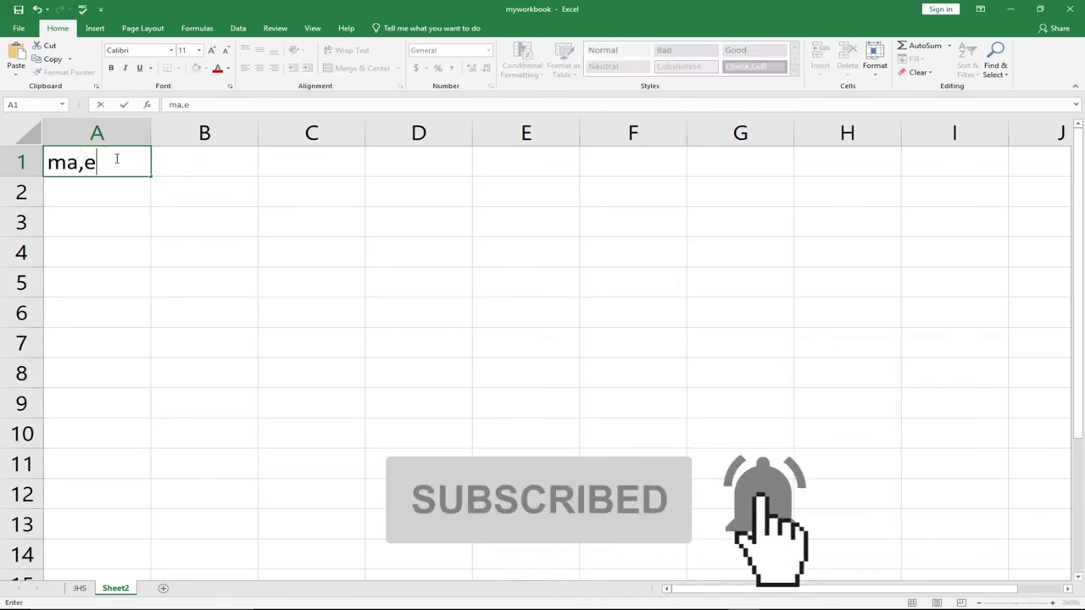
key(BackSpace)
key(BackSpace)
key(BackSpace)
key(BackSpace)
text(name)
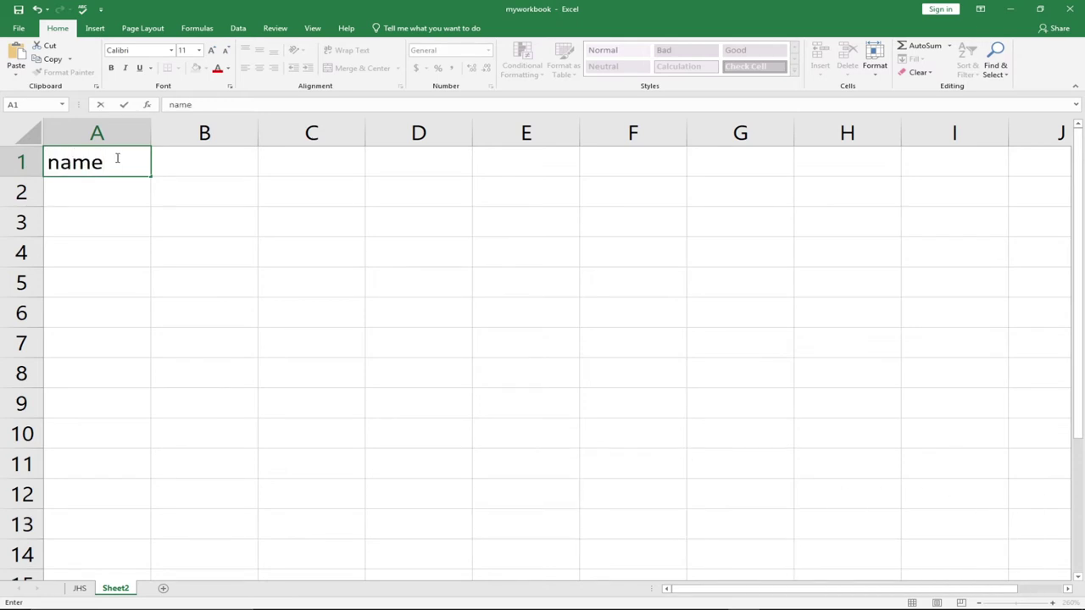
key(Tab)
Step: Enter the number 56 in cell B1
text(`)
key(BackSpace)
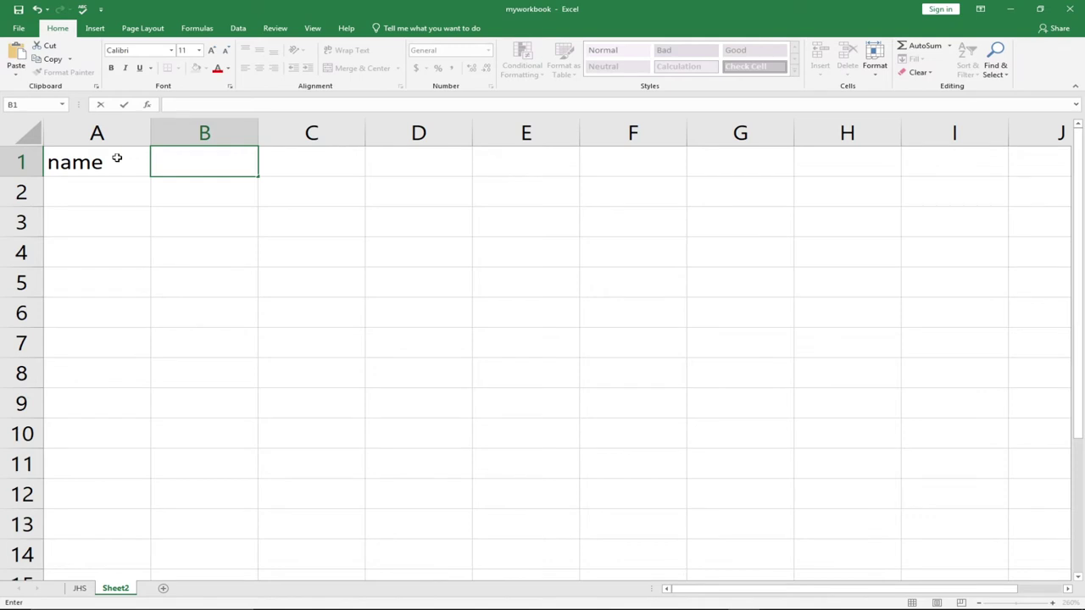
text(556)
key(BackSpace)
key(BackSpace)
text(6)
key(Tab)
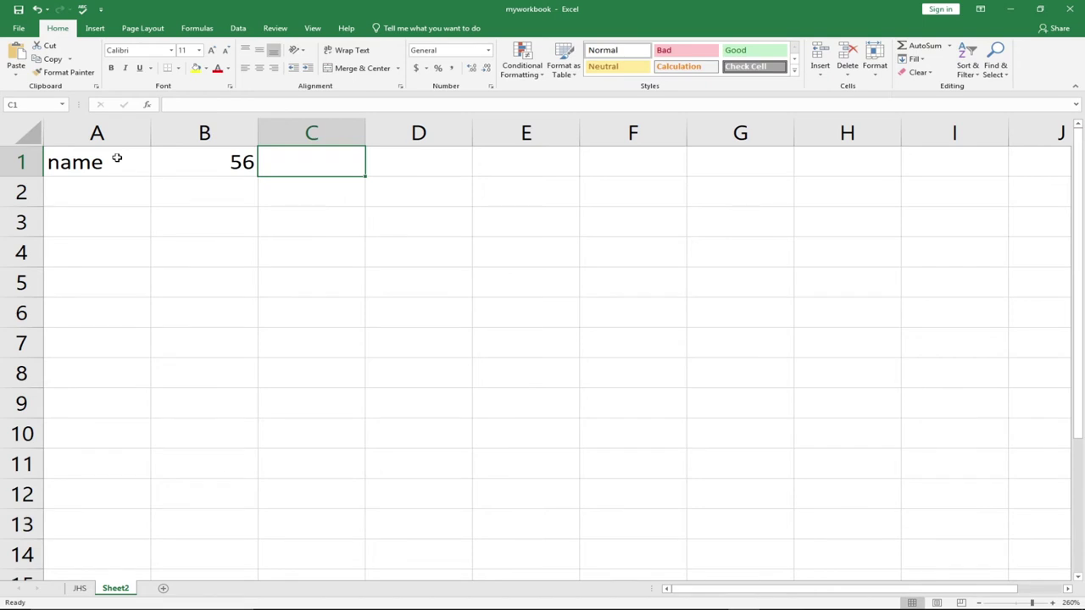
Step: Try to enter an unfinished SUM formula in cell C1 and insert a reference to A1
text(=sum)
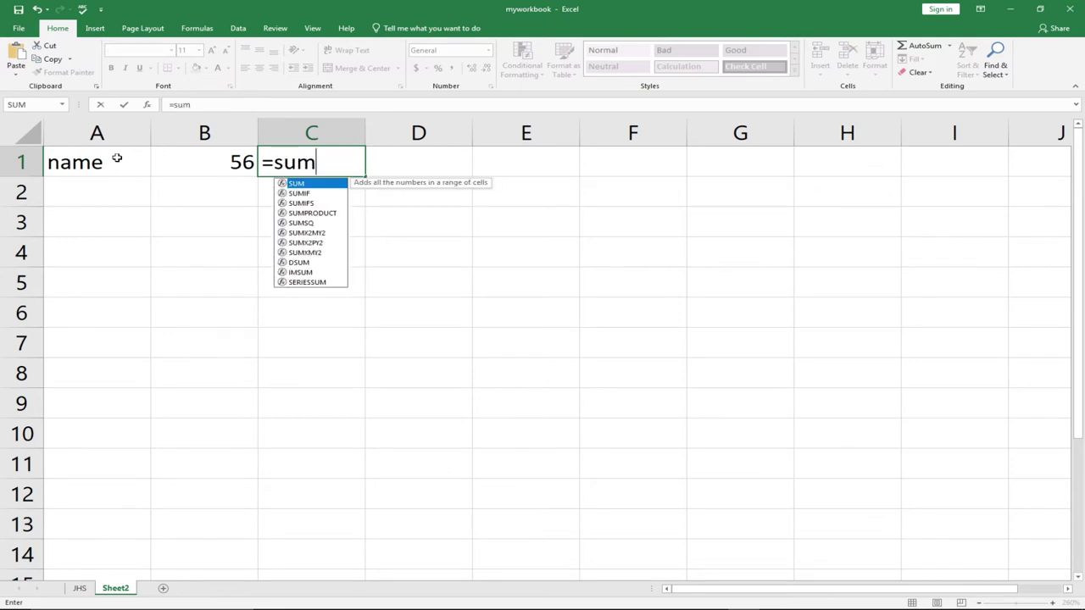
key(Tab)
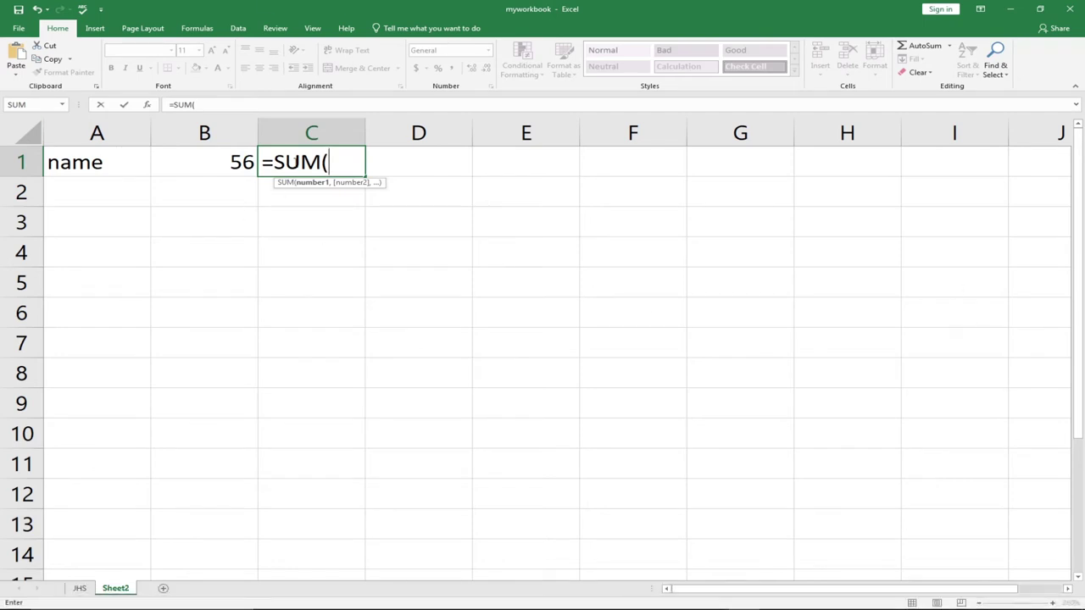
key(Return)
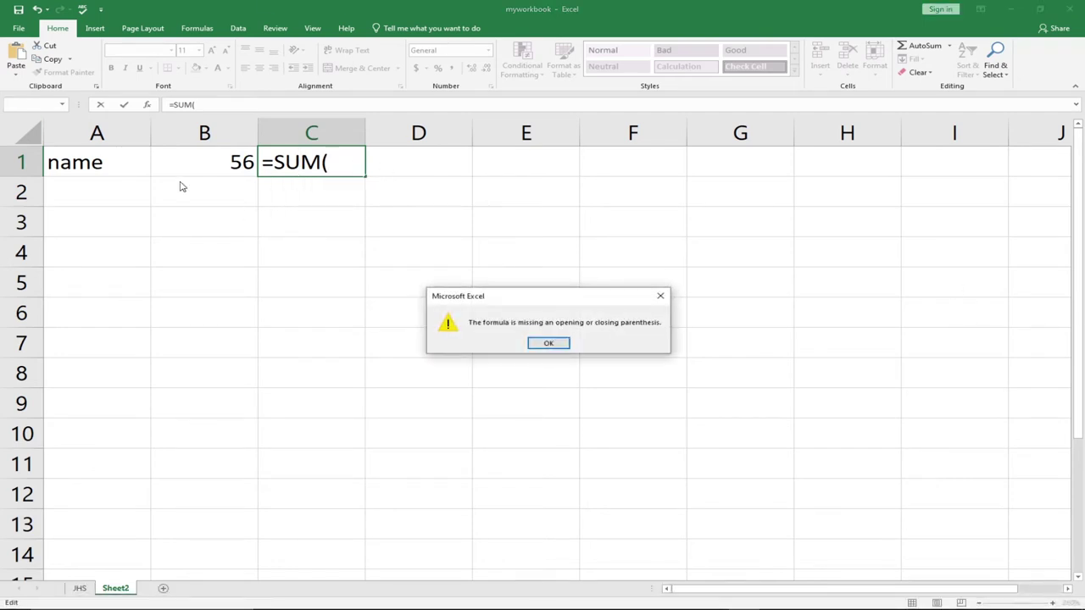
click(549, 343)
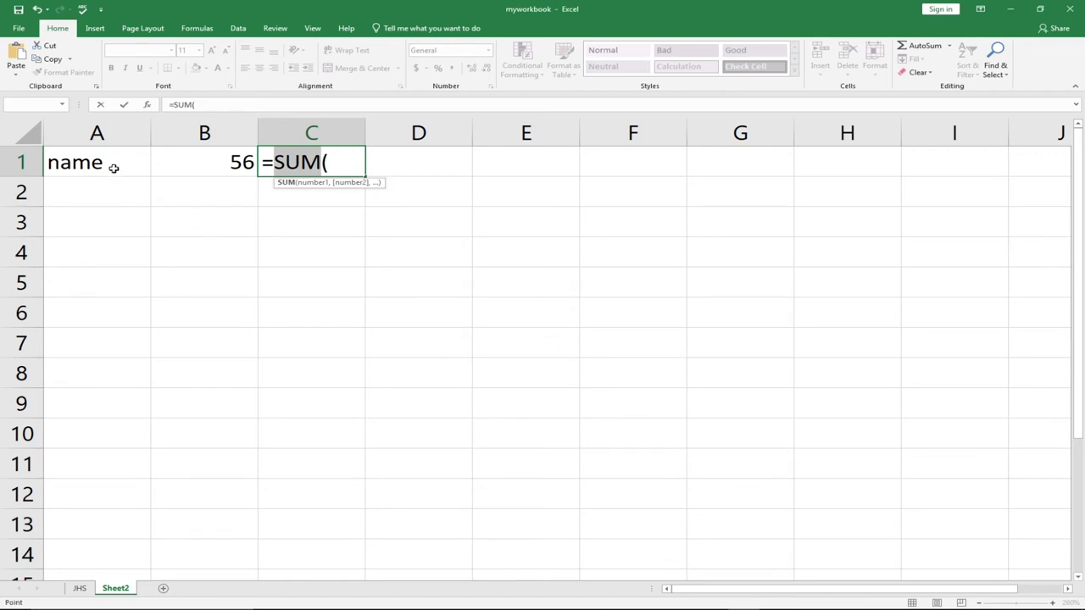
click(115, 167)
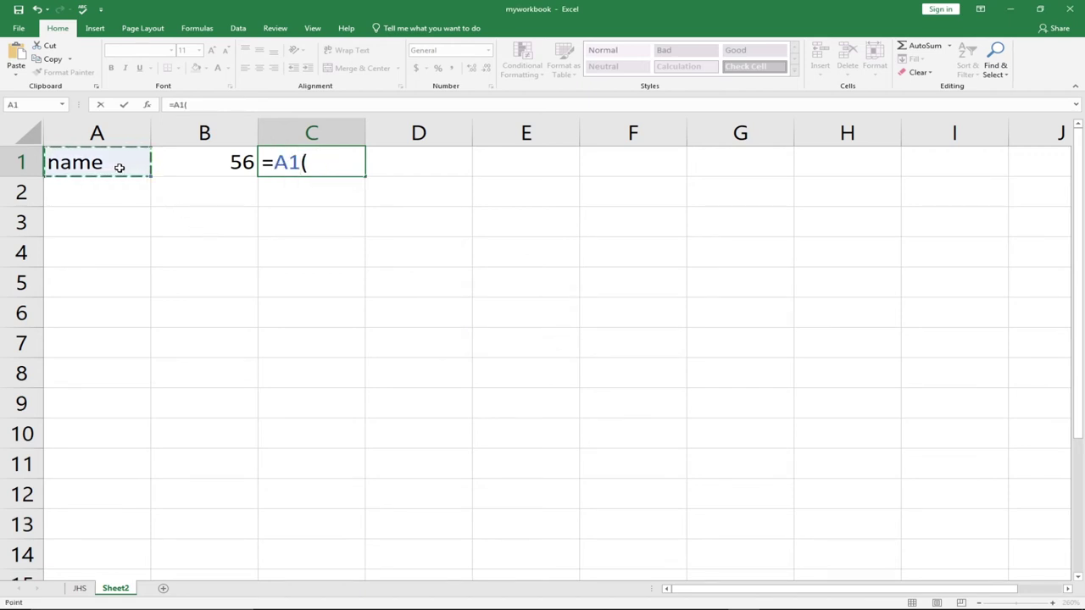
Step: Remove the unfinished formula from cell C1
key(BackSpace)
key(BackSpace)
text(()
click(308, 161)
key(BackSpace)
key(BackSpace)
key(BackSpace)
Step: Delete the contents of cells B1 and A1
click(246, 162)
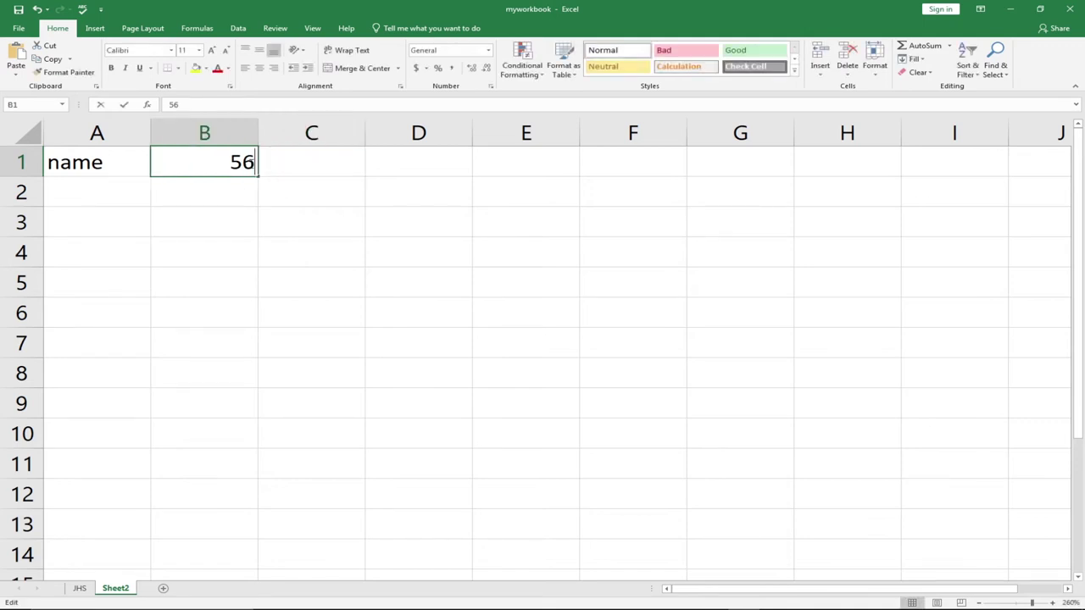
click(207, 201)
click(235, 163)
key(BackSpace)
click(92, 162)
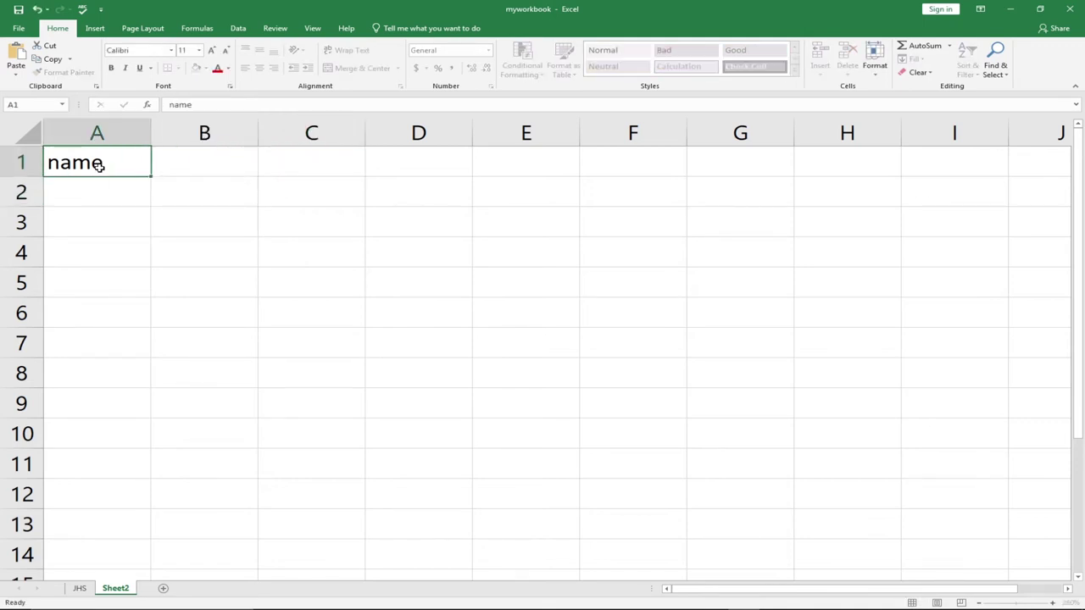
key(BackSpace)
click(99, 195)
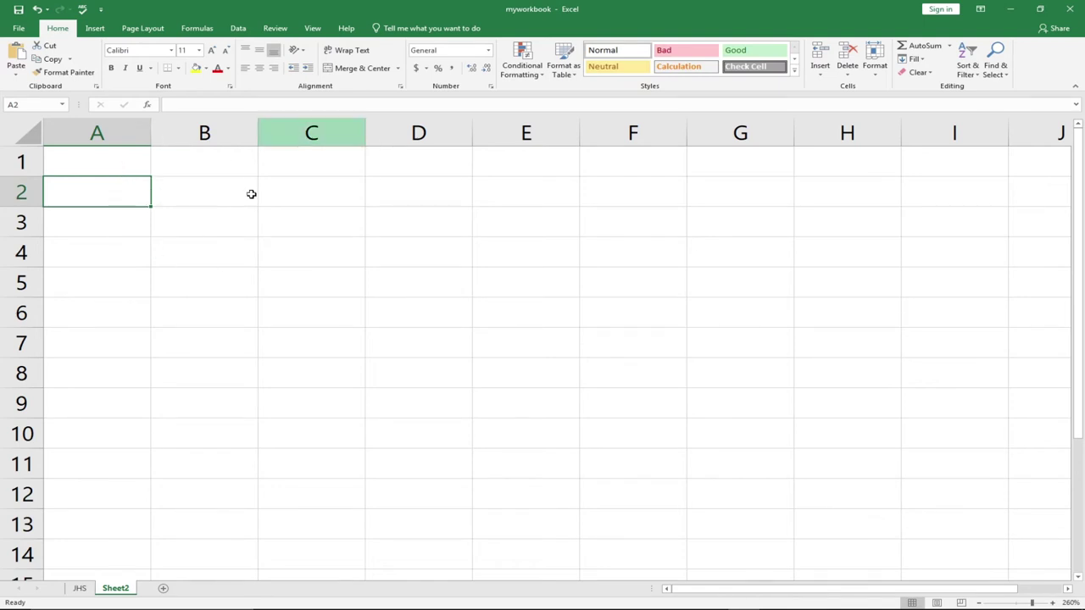
Step: Select column A and widen it slightly, leaving cell A1 selected
click(105, 132)
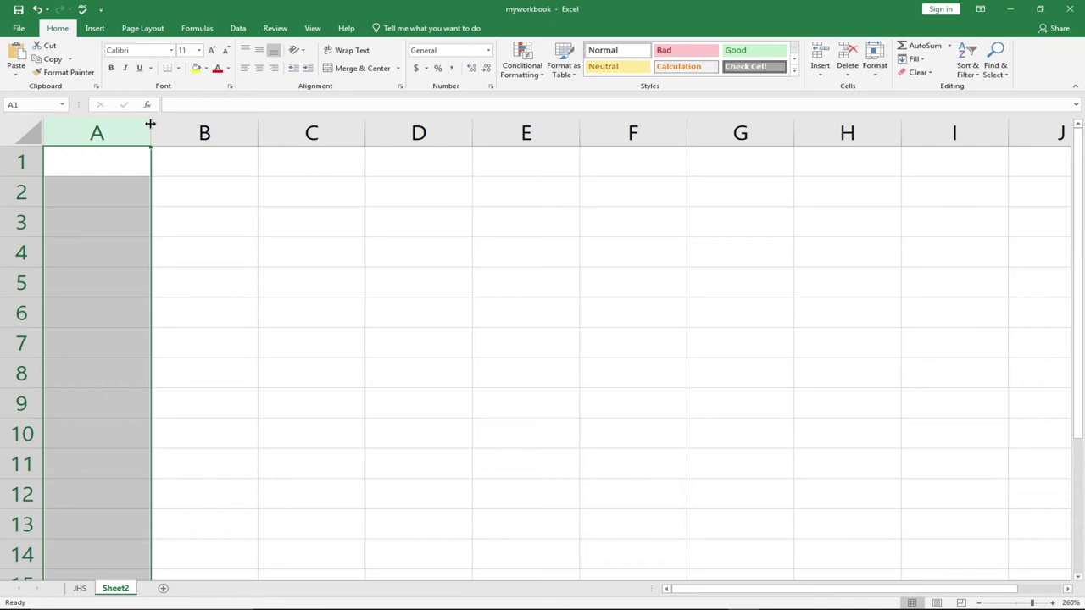
mouse_move(150, 125)
mouse_down()
mouse_move(220, 124)
mouse_move(171, 126)
mouse_up()
click(98, 155)
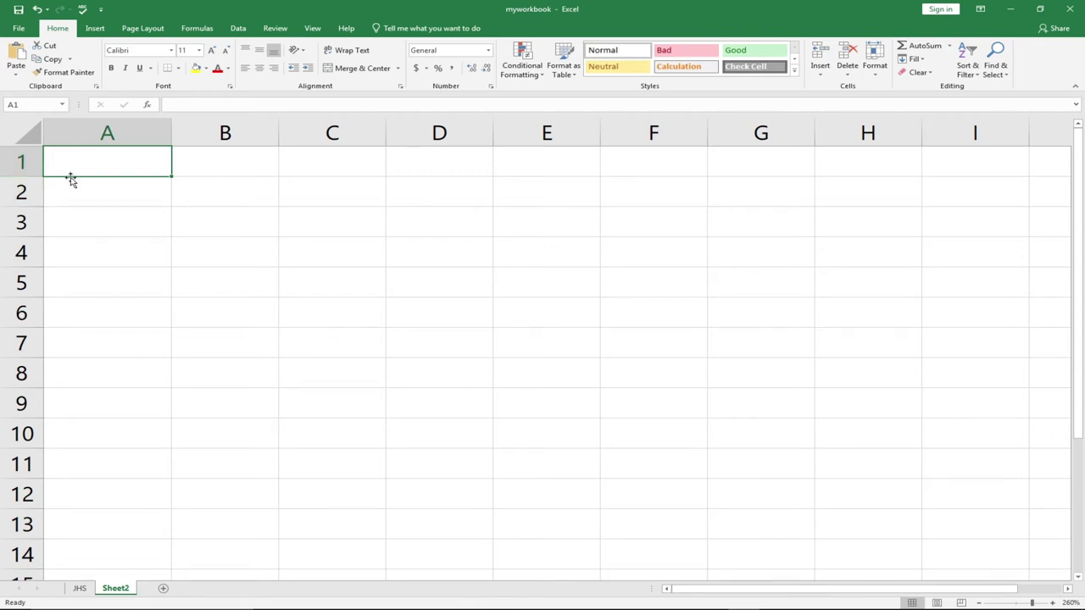
Step: Enter the text "Hello welcome to my worksheet" in cell A1
double_click(88, 159)
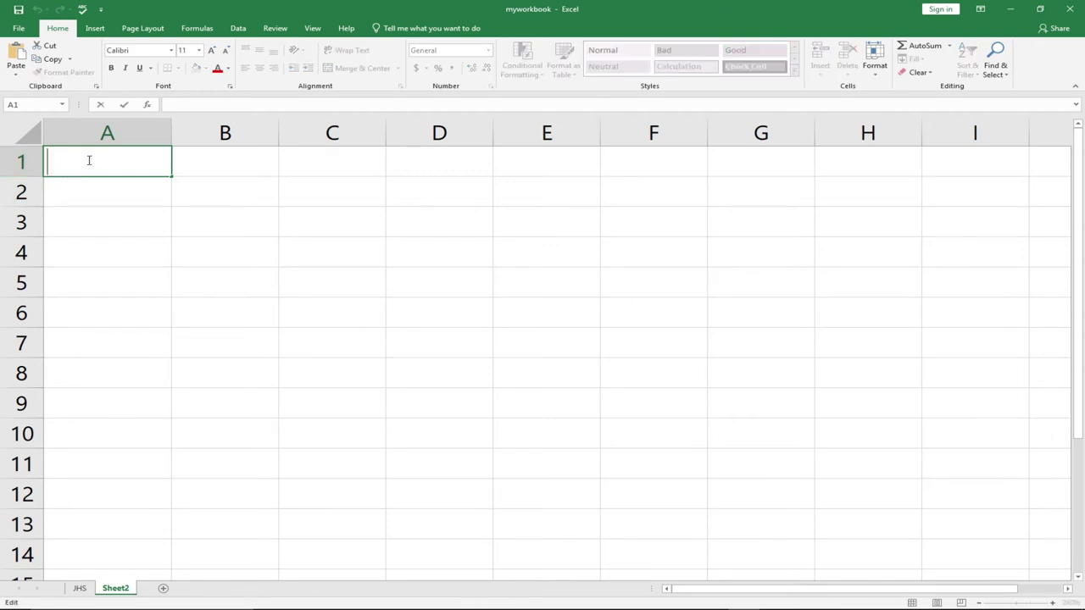
text(Hello )
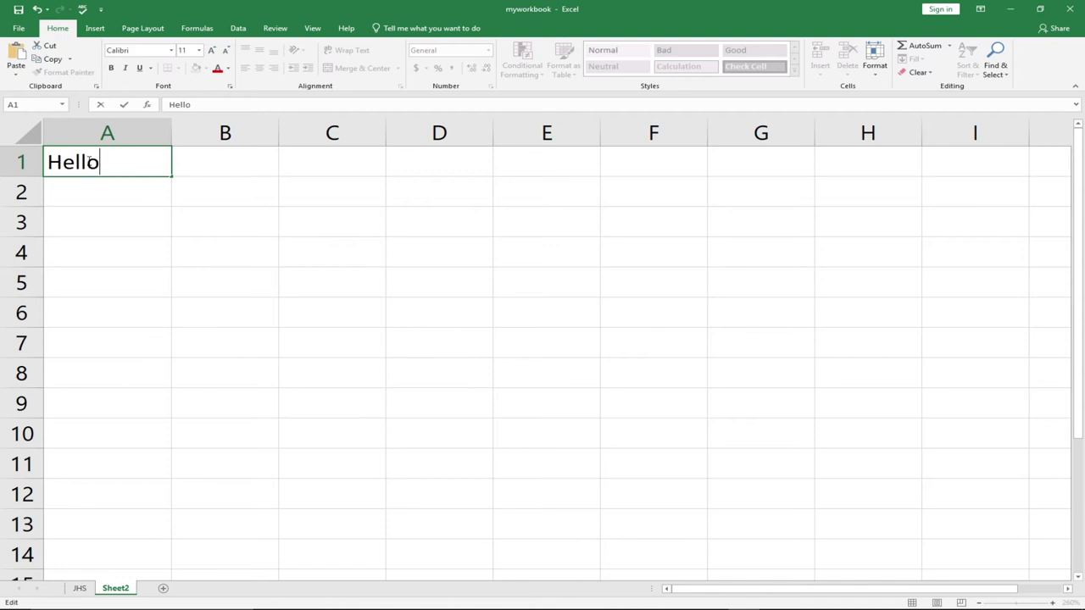
text(welcom)
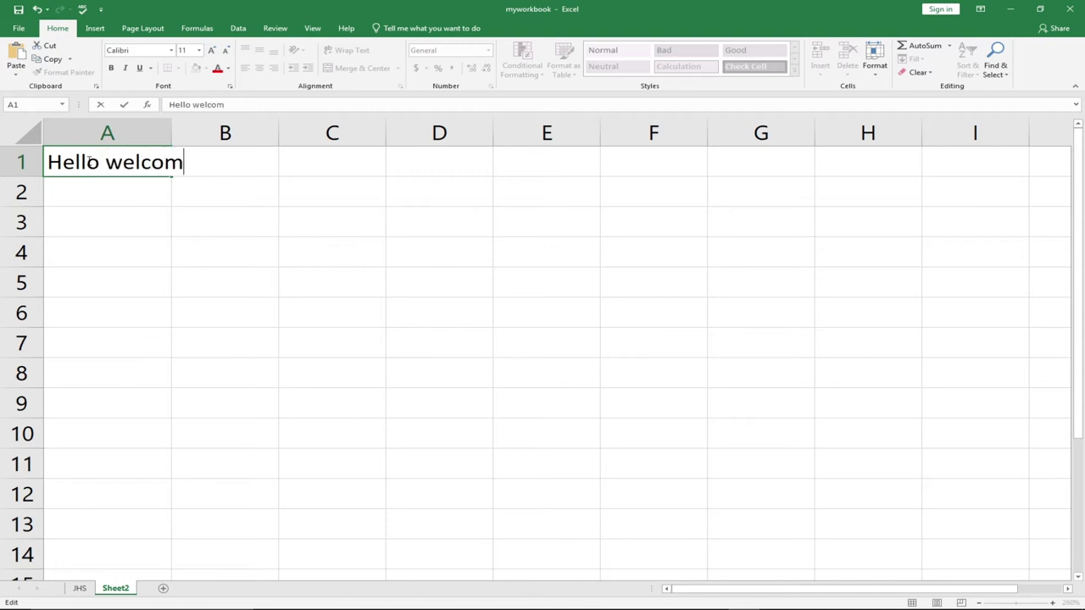
text(e to w)
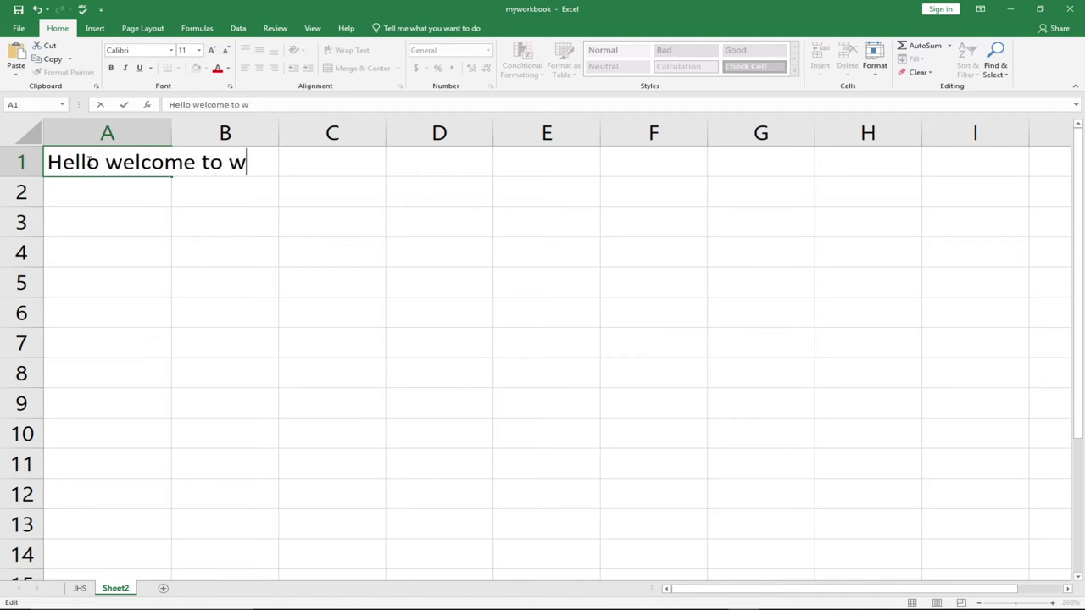
key(BackSpace)
text(my worksh)
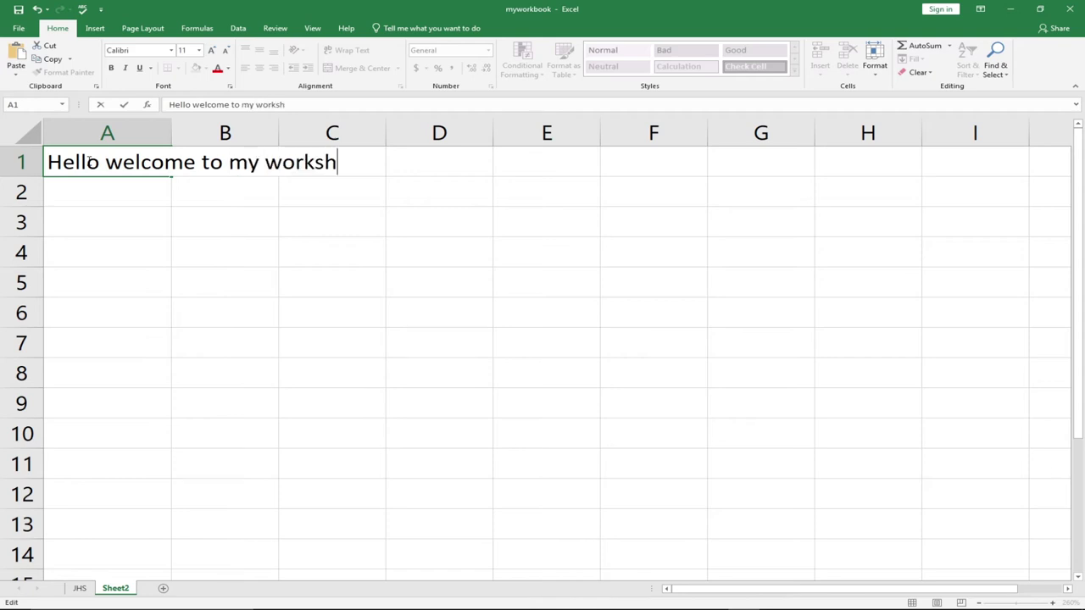
text(eet)
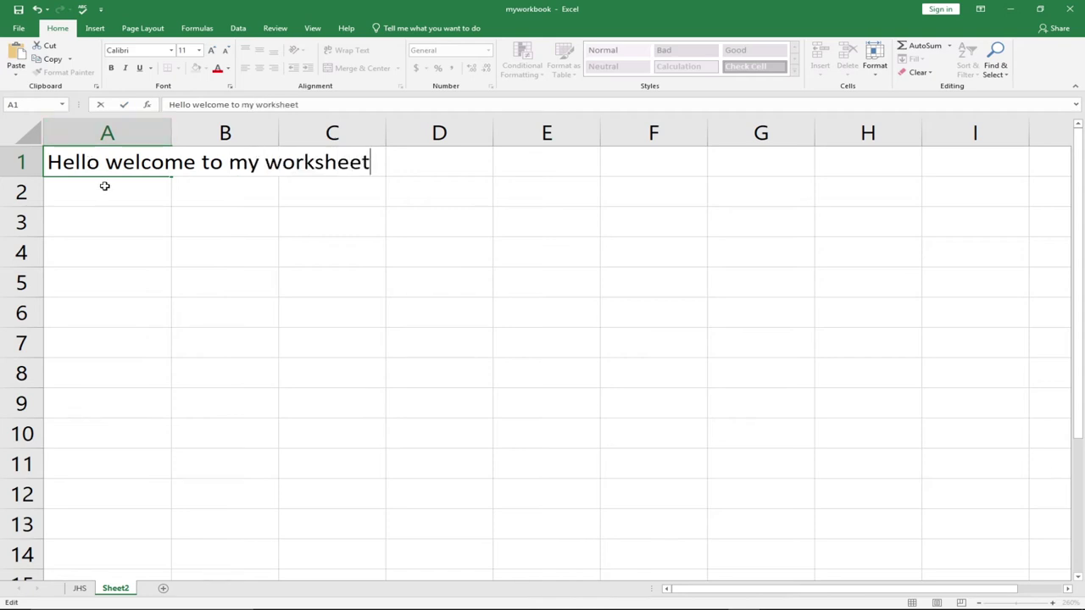
click(114, 262)
click(121, 184)
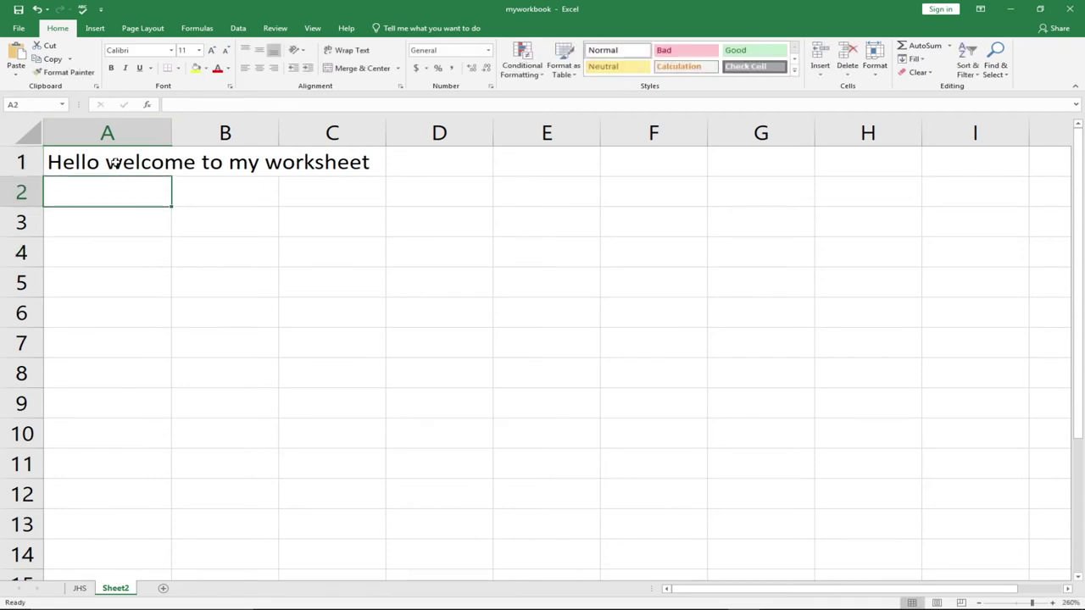
Step: Check which of cells A1 and B1 holds the long text, and apply Wrap Text to A1
click(116, 161)
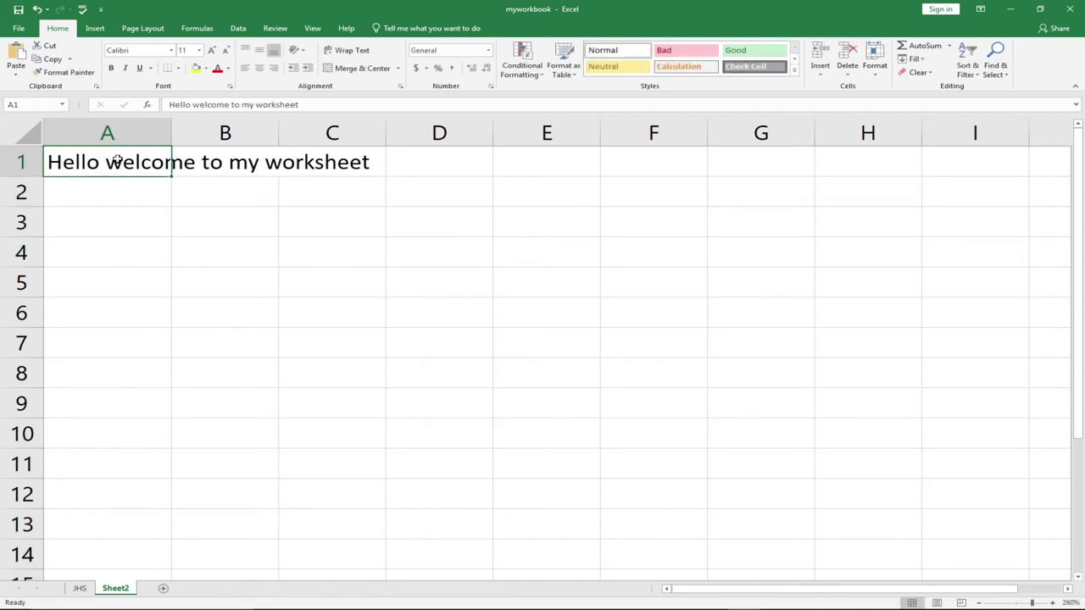
click(248, 163)
click(106, 161)
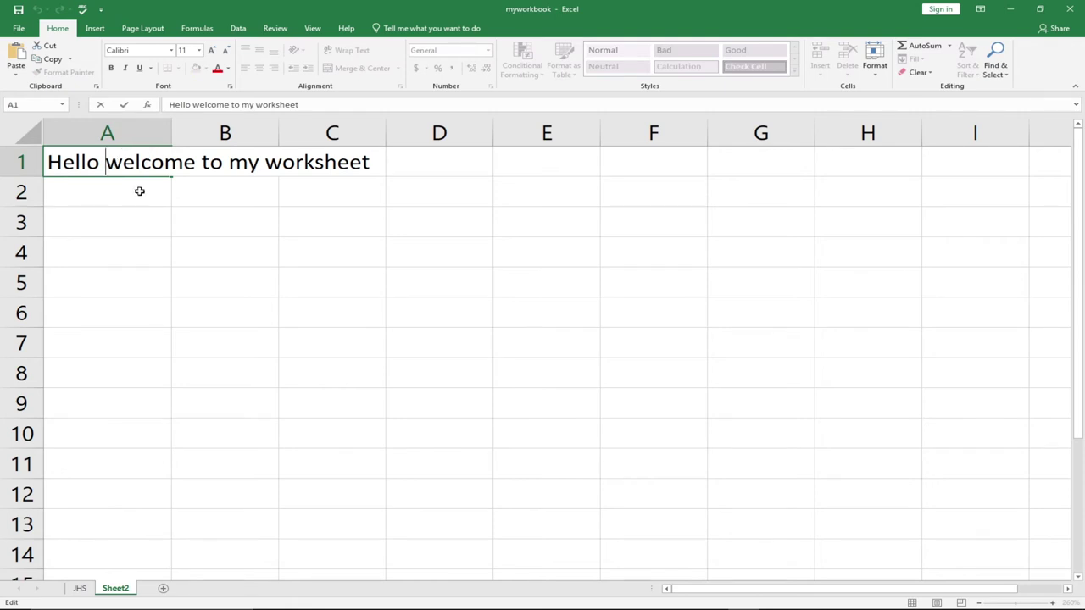
click(105, 186)
click(106, 163)
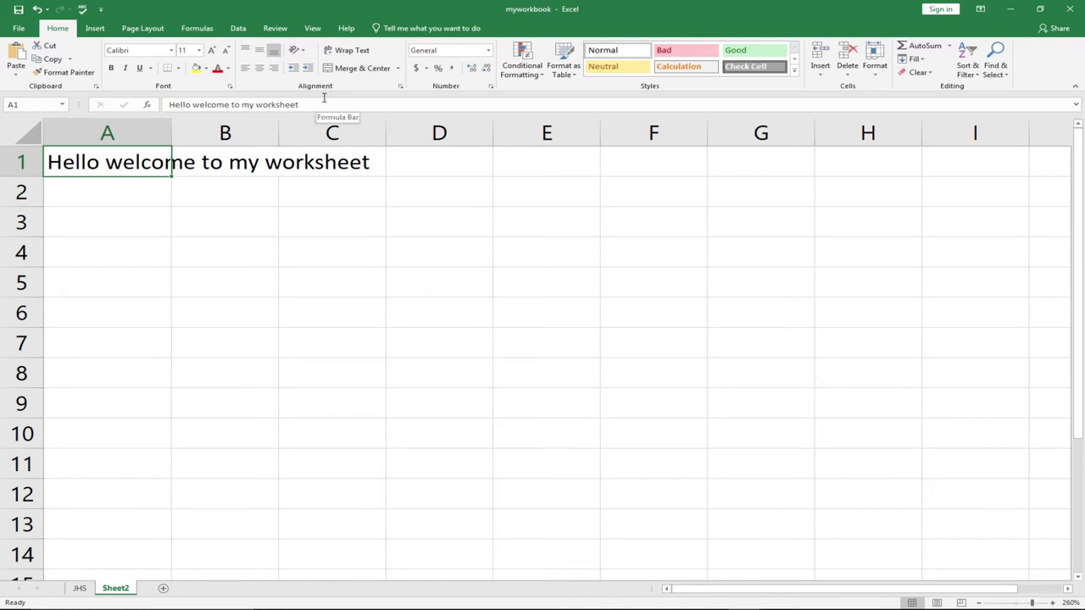
click(350, 52)
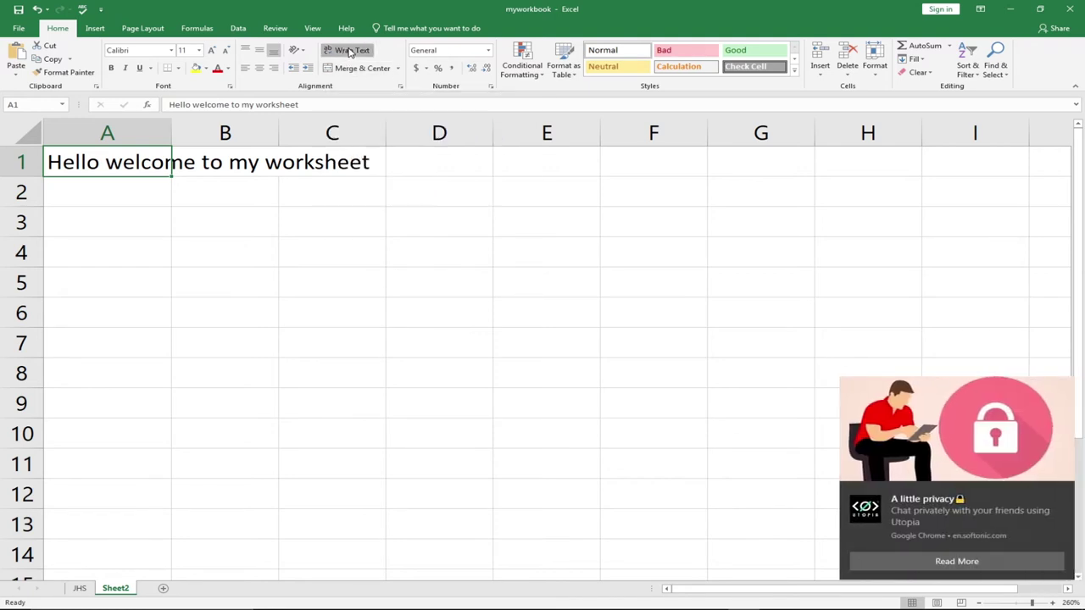
click(1059, 493)
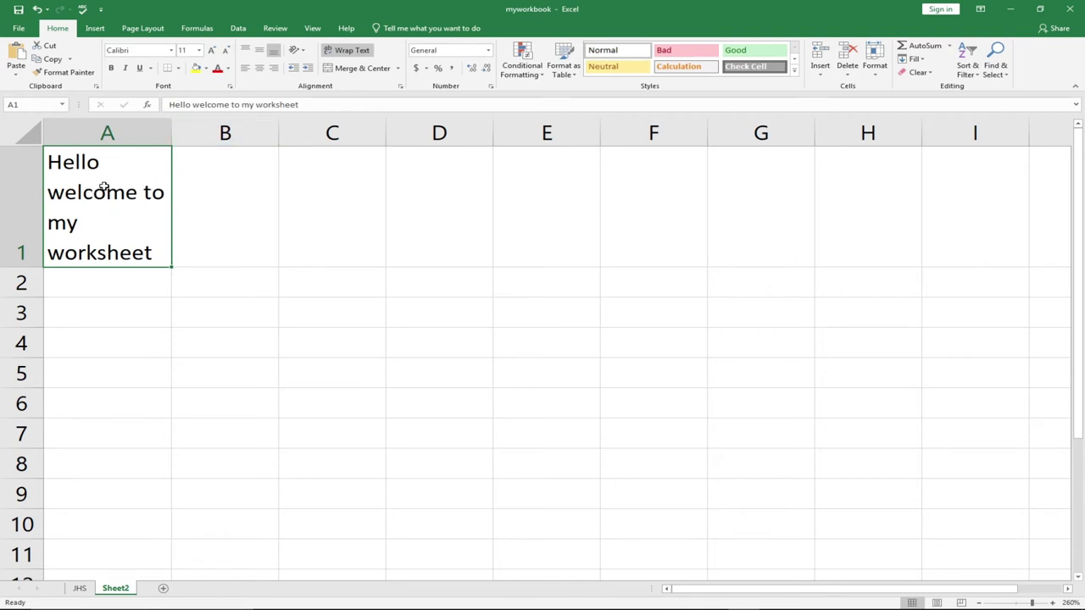
Step: Turn off Wrap Text for cell A1 and delete its contents
click(345, 51)
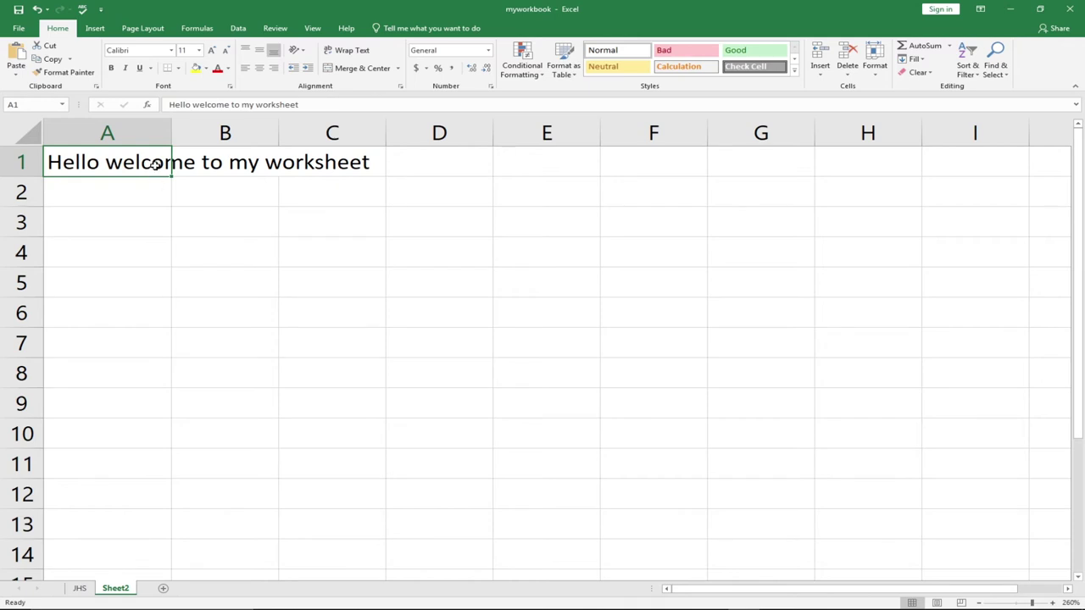
key(Delete)
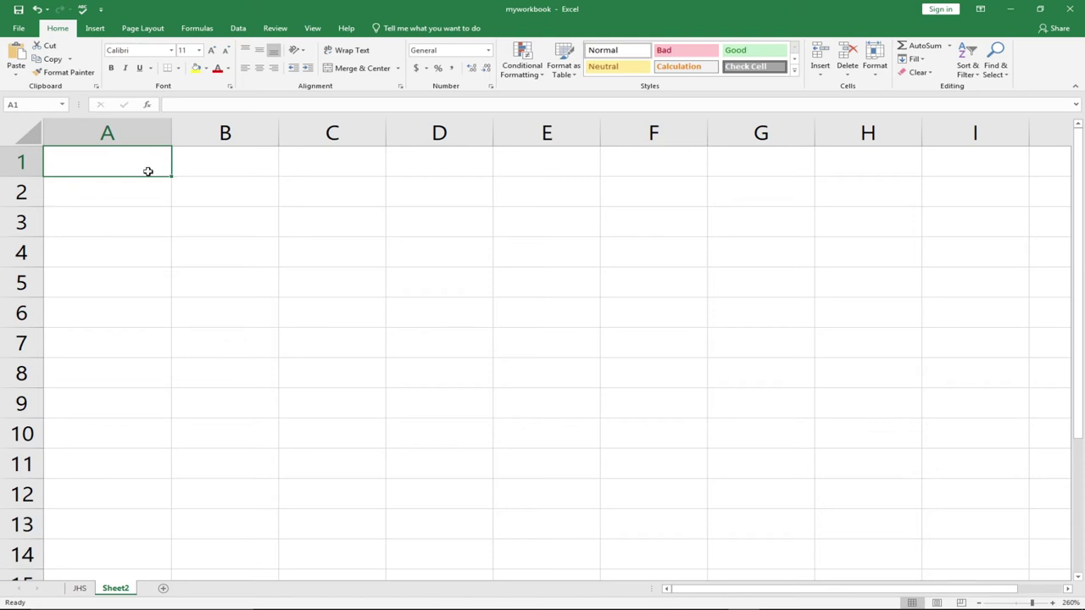
Step: Move the active cell along row 1 from A1 to E1, one column at a time
double_click(110, 164)
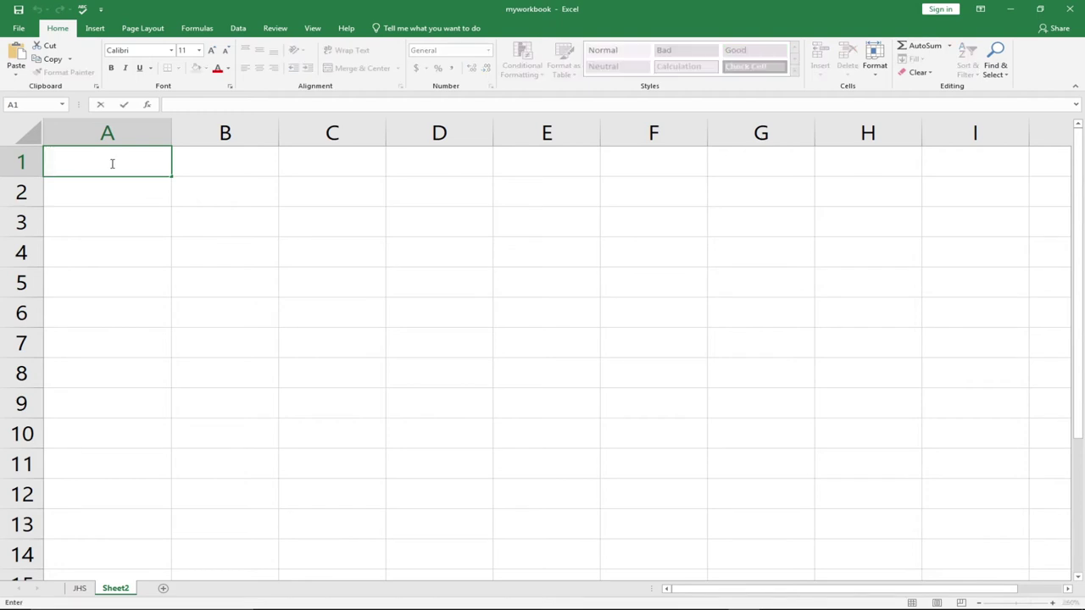
key(Tab)
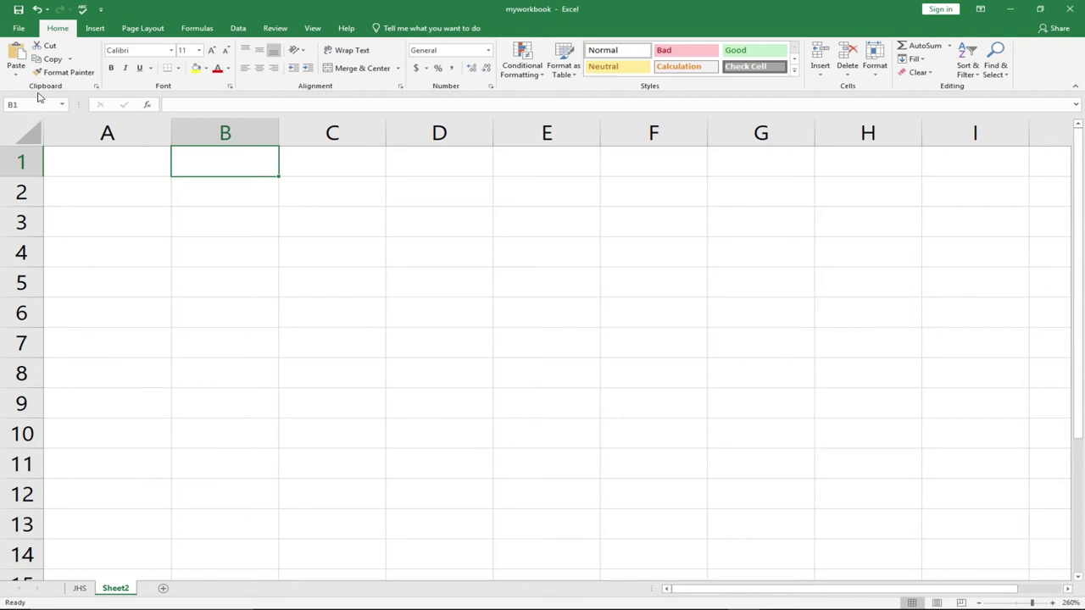
click(153, 167)
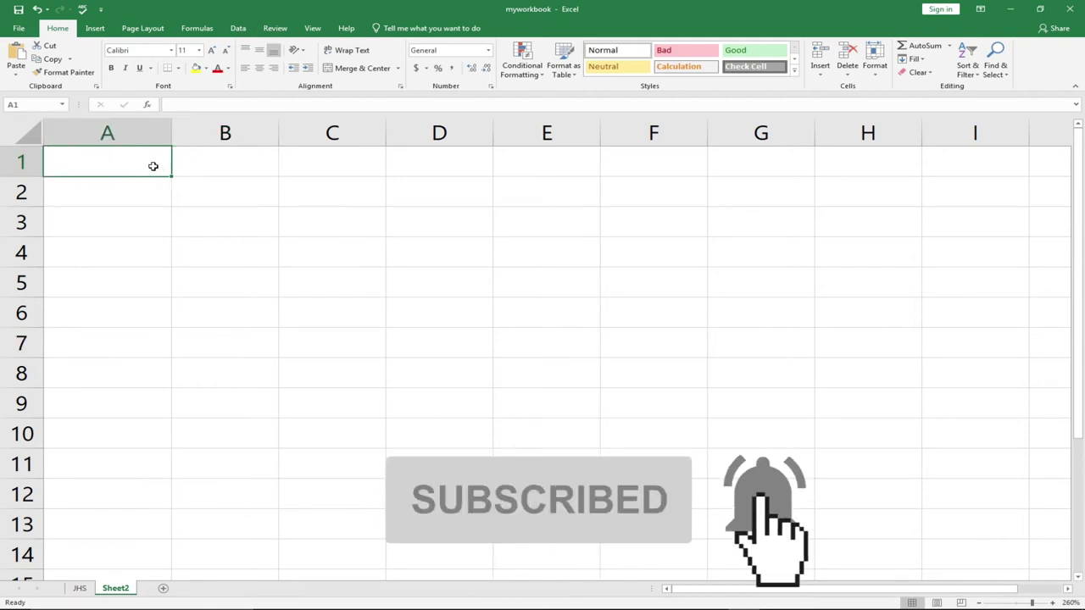
key(Tab)
key(Tab)
key(Tab)
key(Tab)
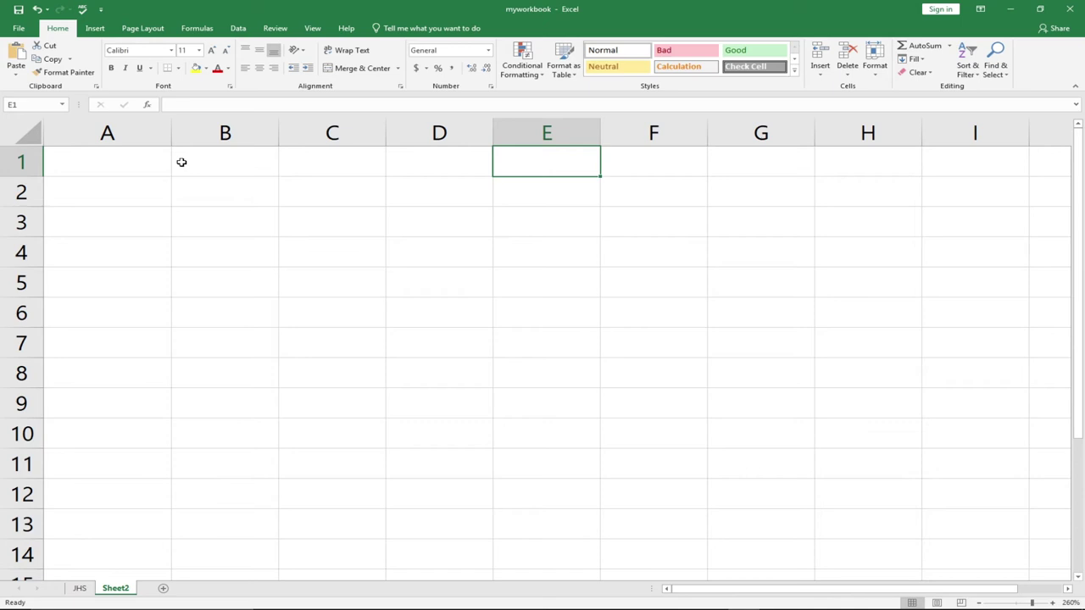
Step: Move the active cell back along row 1 from E1 to A1, one column at a time
key(Left)
key(Left)
key(Left)
key(Left)
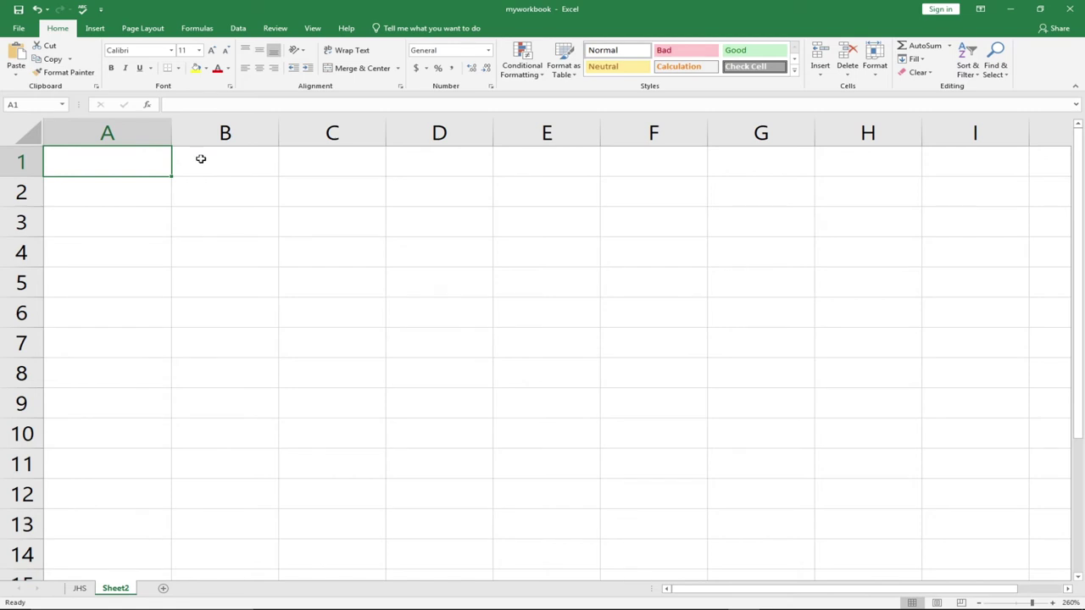
Step: Move the active cell down column A from A1 to A8, one row at a time
key(Down)
key(Down)
key(Down)
key(Down)
key(Down)
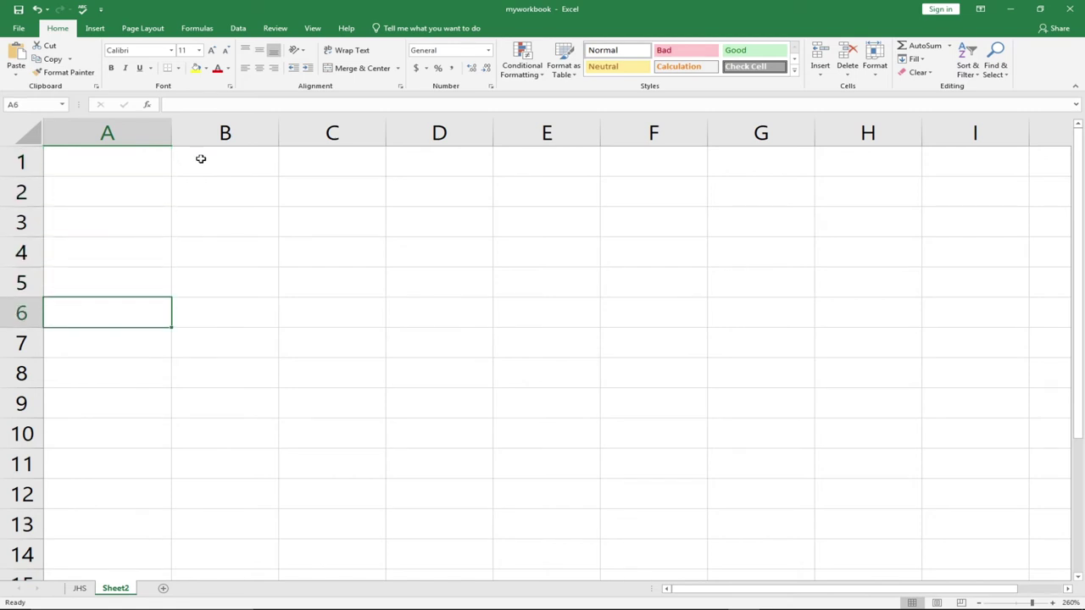
key(Down)
key(Down)
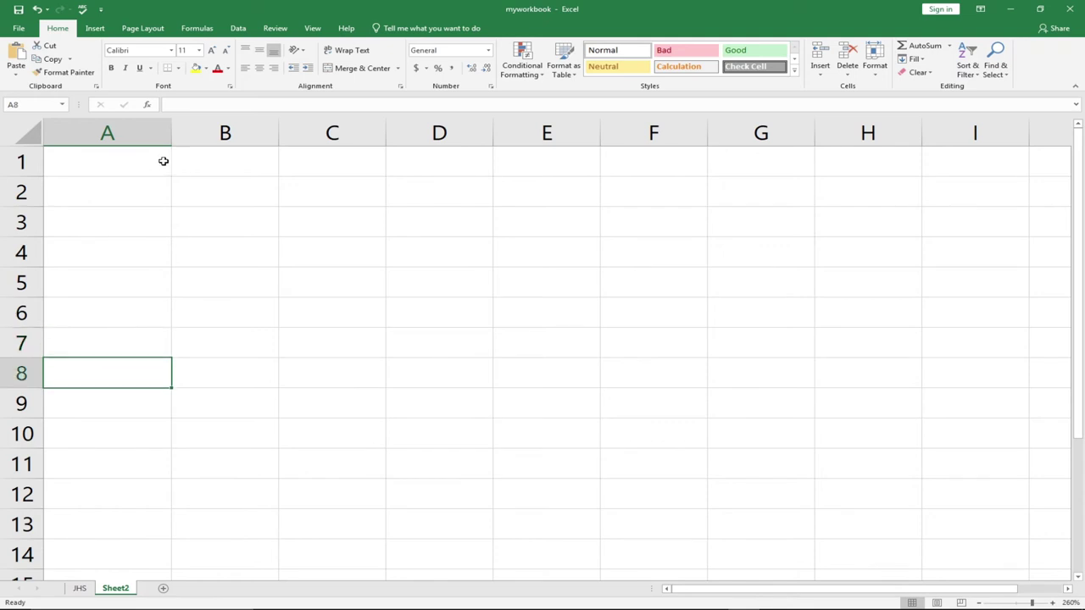
Step: Return to cell A1, move the active cell down to A7, and move it back up to A3
click(127, 159)
key(Down)
key(Down)
key(Down)
key(Down)
key(Down)
key(Down)
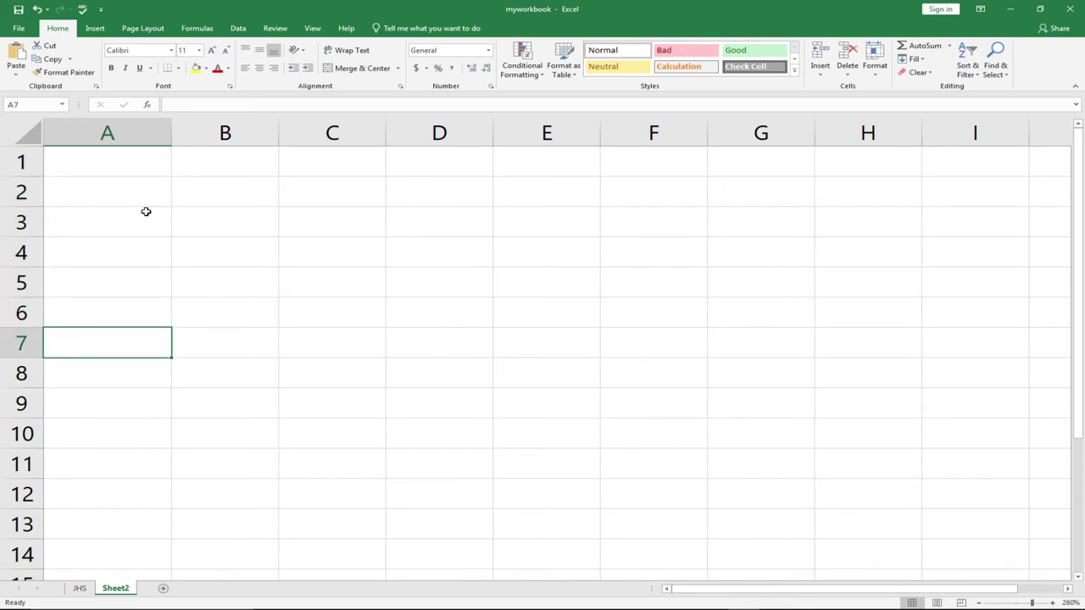
key(Up)
key(Up)
key(Up)
key(Up)
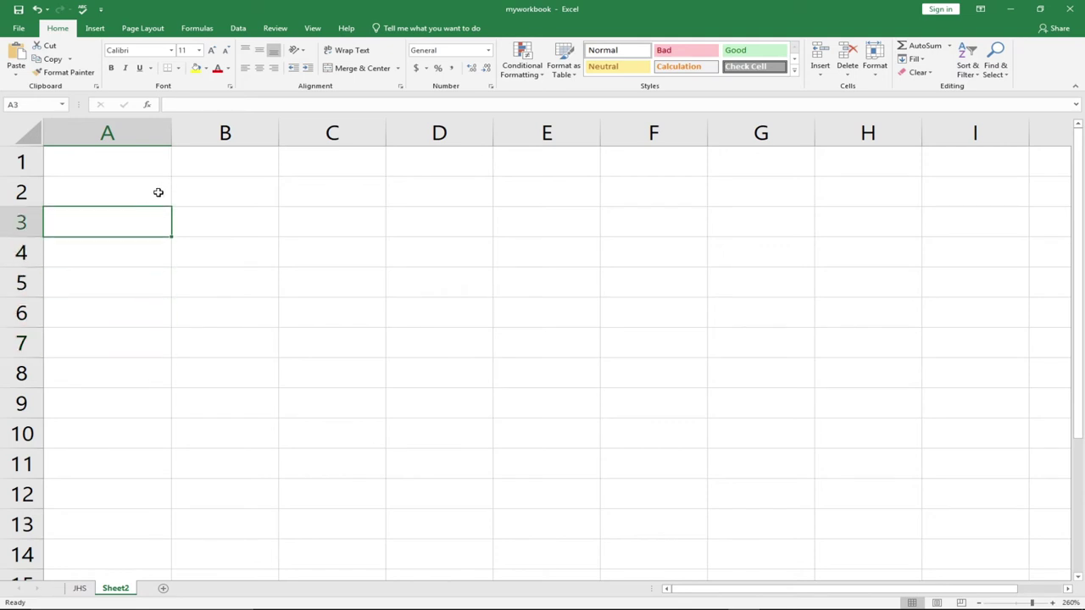
Step: Move the active cell from A3 across to D3, up to D1, back to A1 and down to A5
key(Right)
key(Right)
key(Right)
key(Up)
key(Up)
key(Left)
key(Left)
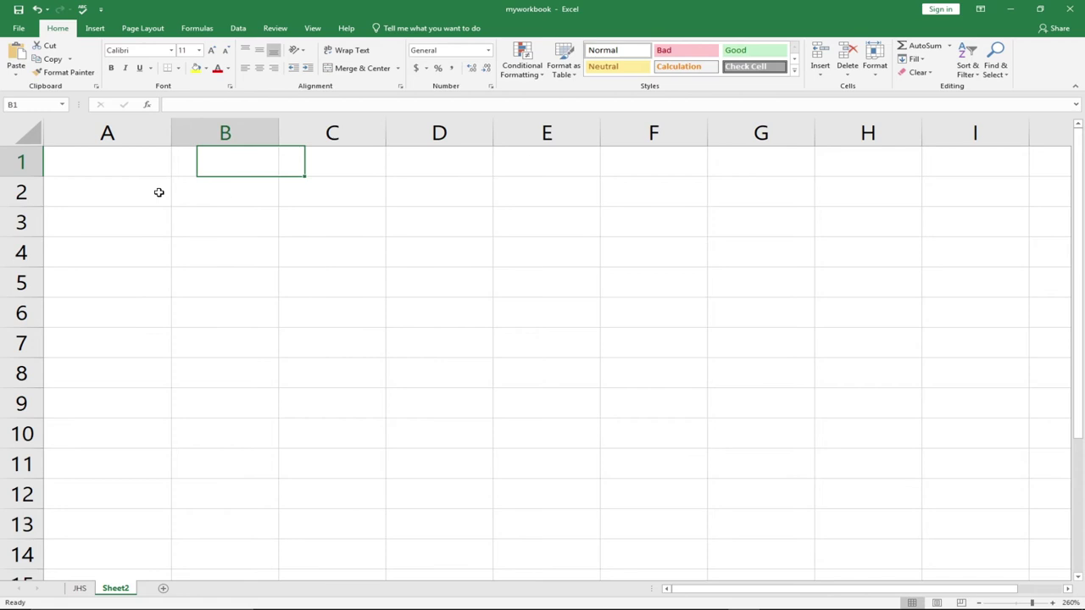
key(Left)
key(Down)
key(Down)
key(Down)
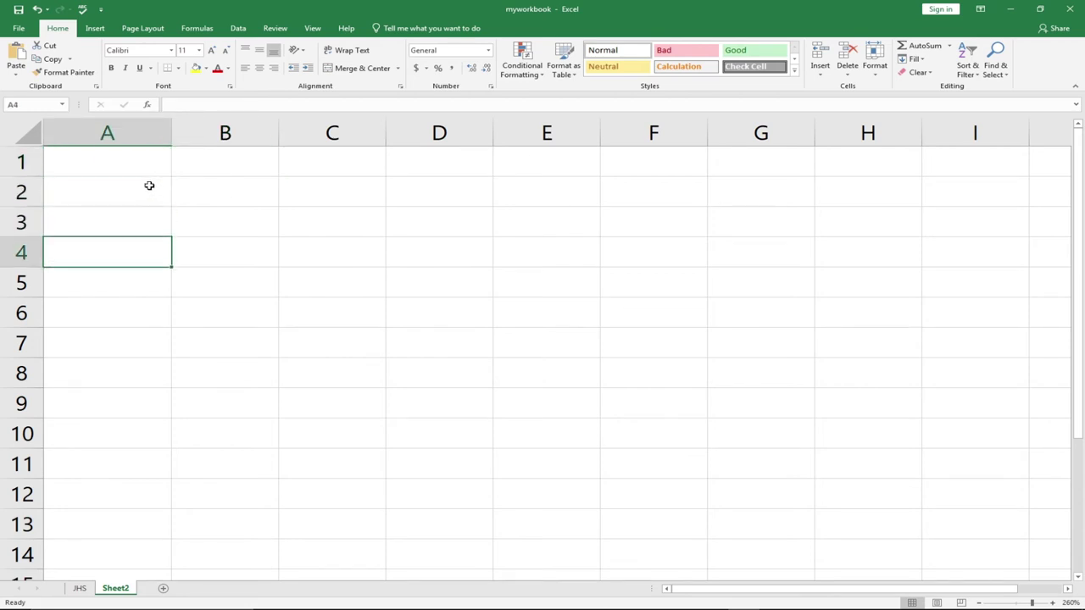
key(Down)
Step: Enter the headings NUMBER, NAME and SCORE in cells A1, B1 and C1
click(133, 162)
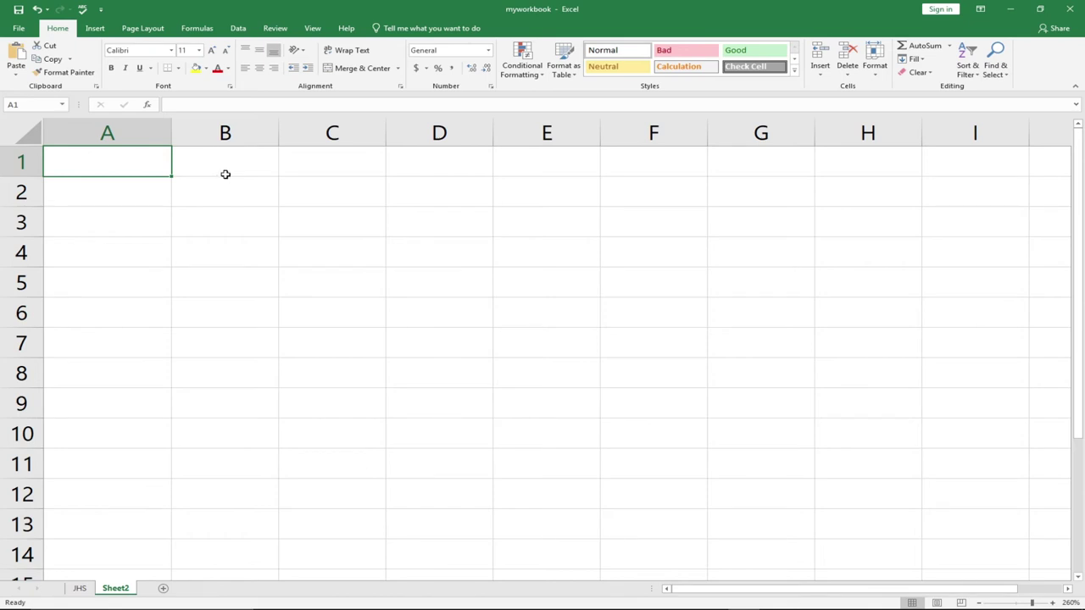
text(n)
key(BackSpace)
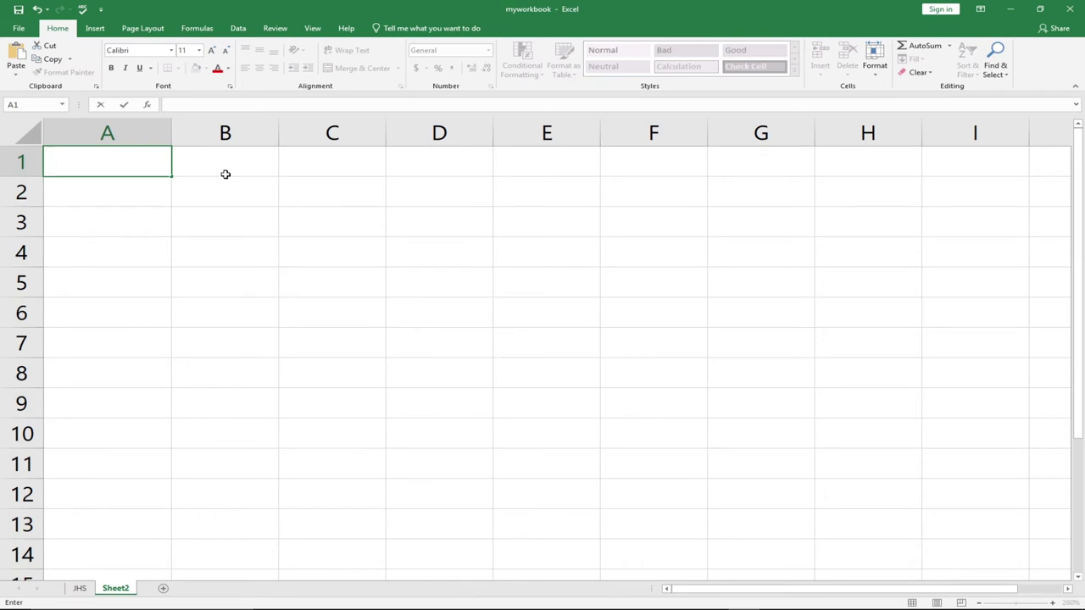
text(NUMBER)
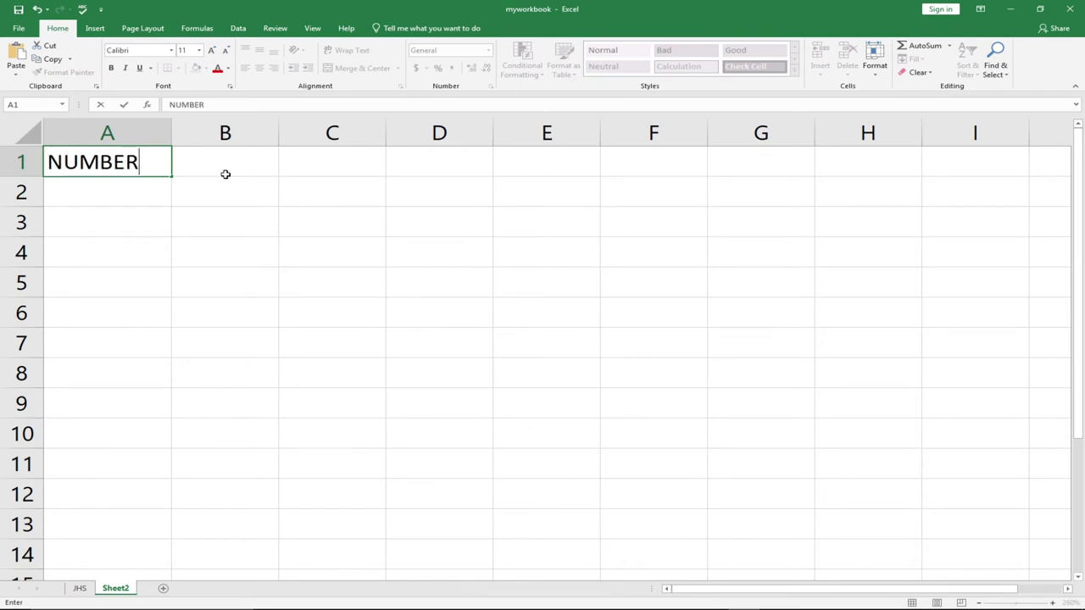
click(226, 174)
text(NAME)
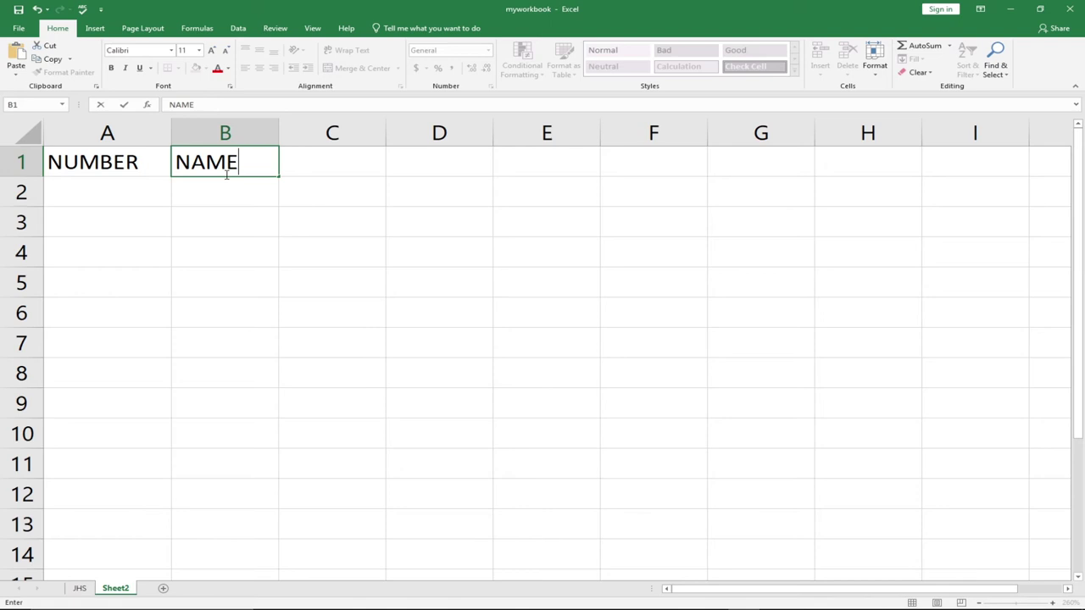
key(Tab)
text(S)
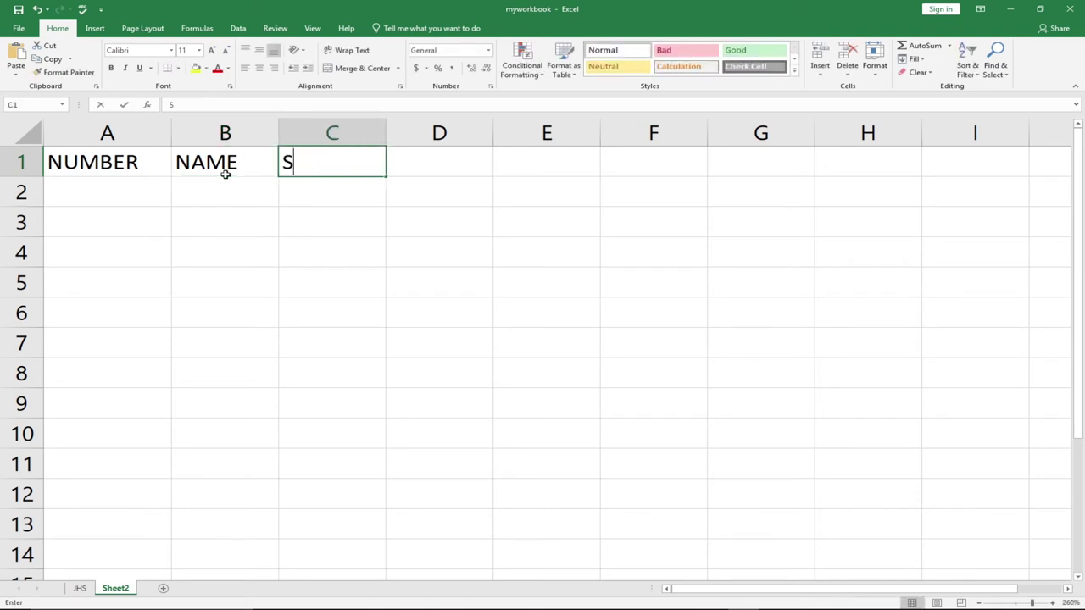
text(CORE)
key(Tab)
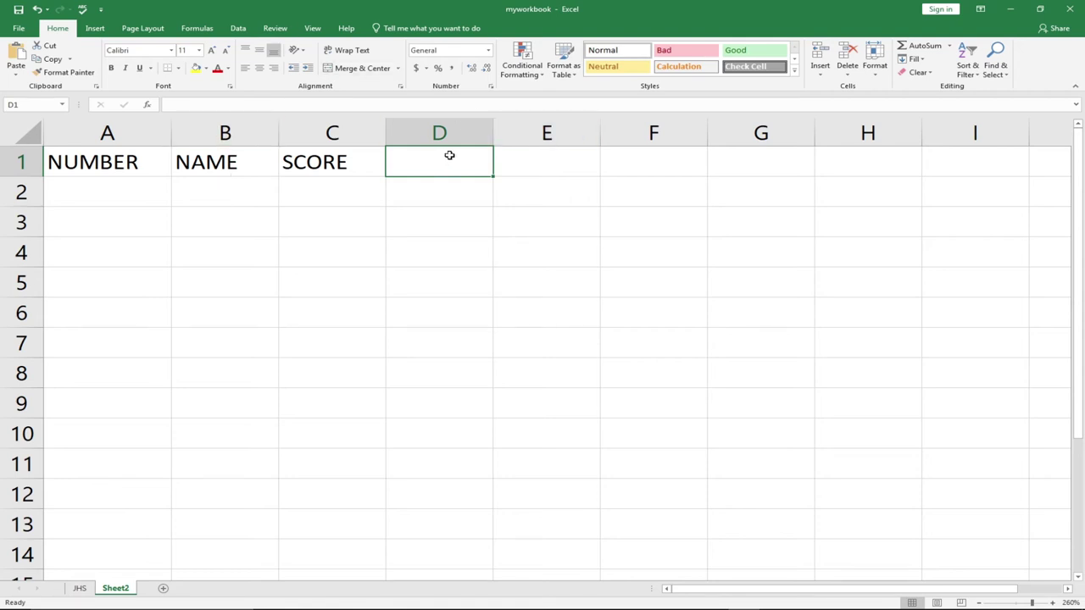
Step: Enter the heading REMARKS in cell D1, correcting the typing mistake
text(RE,ARL)
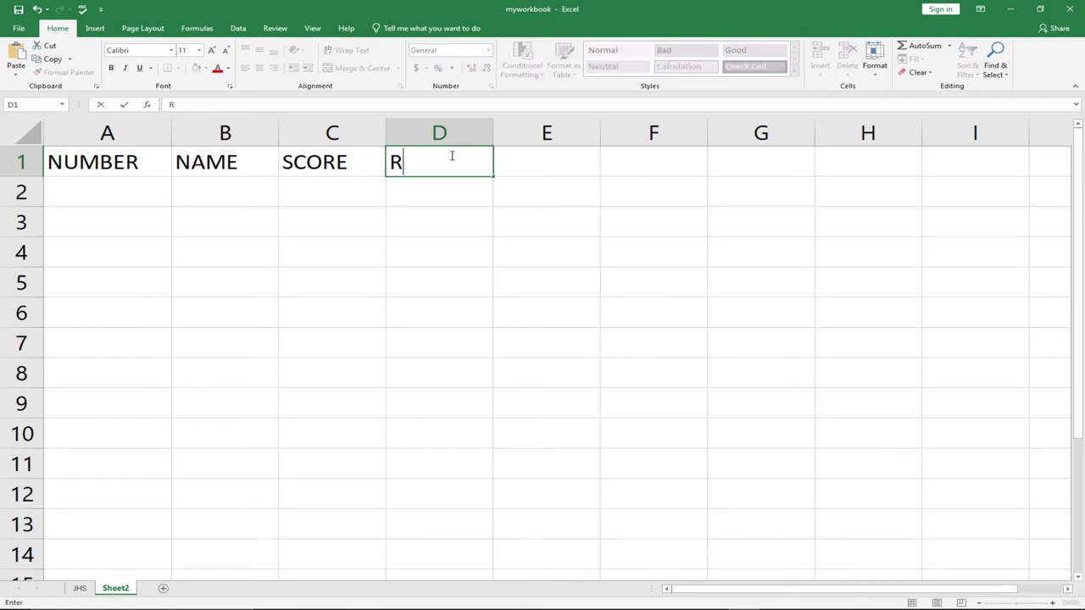
key(BackSpace)
key(BackSpace)
key(BackSpace)
key(BackSpace)
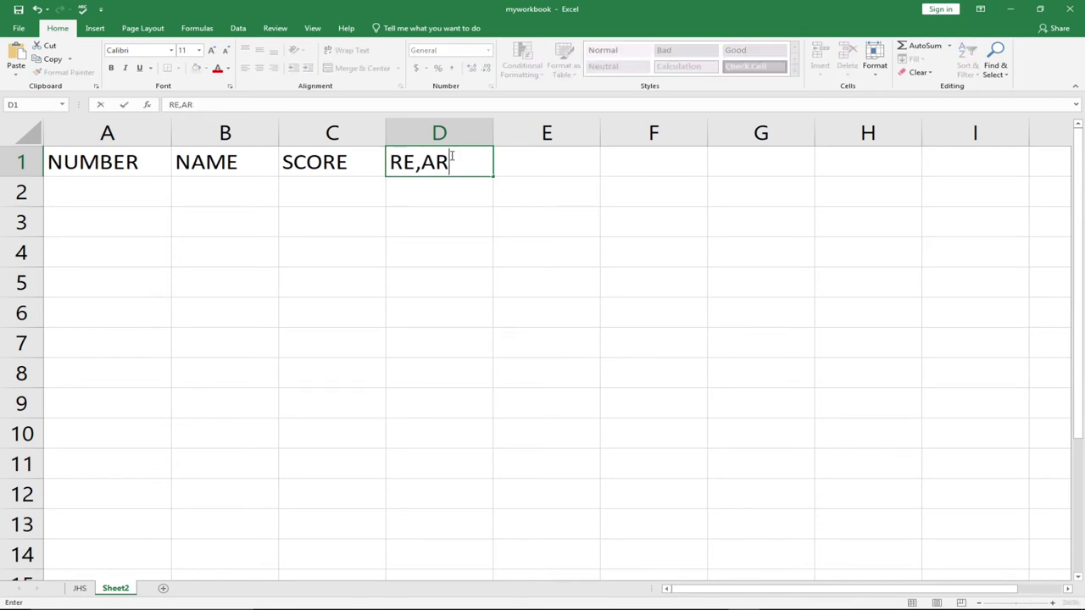
text(MARKS)
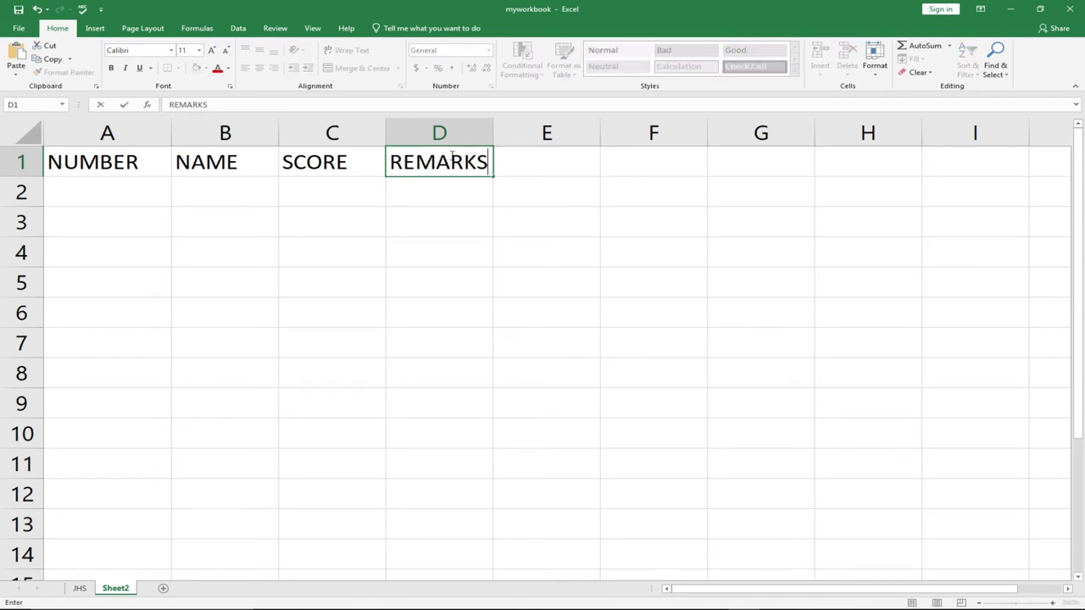
Step: Enter 1 in cell A2 and 2 in cell A3 under the NUMBER heading
click(134, 194)
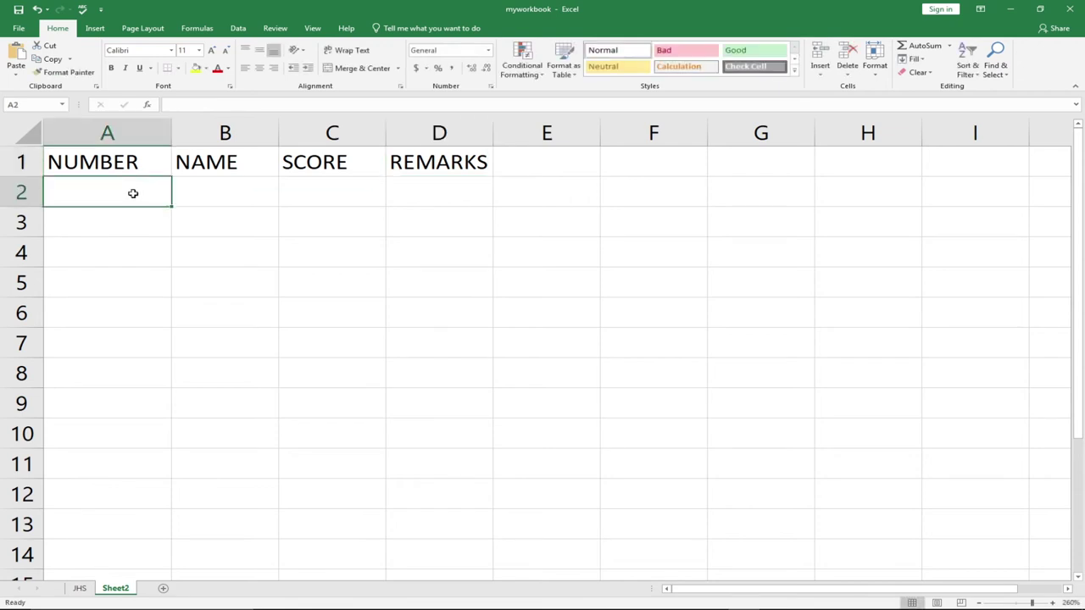
text(1)
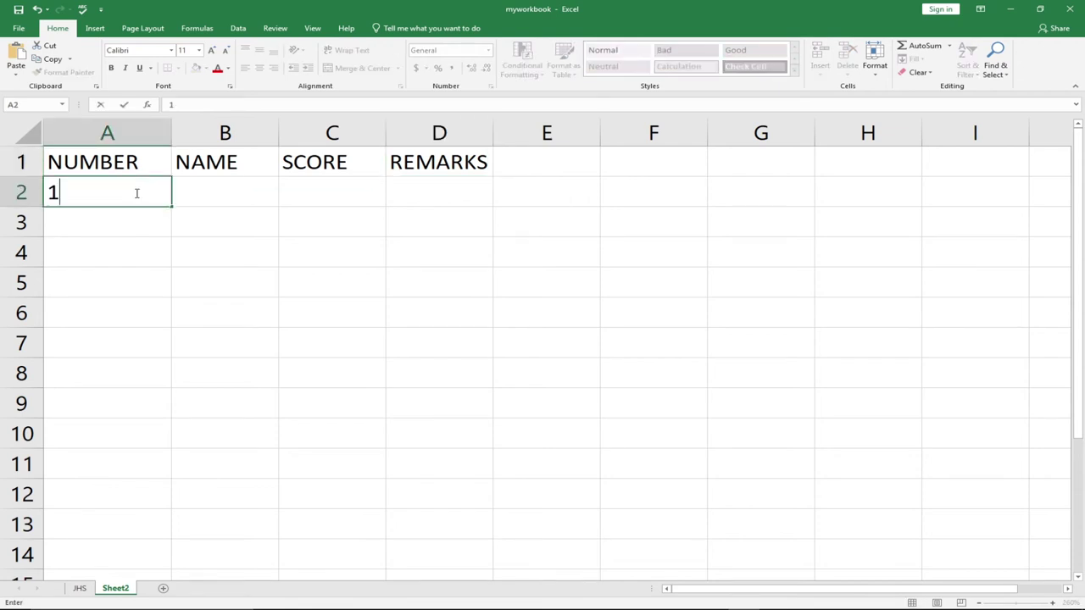
click(143, 219)
text(2)
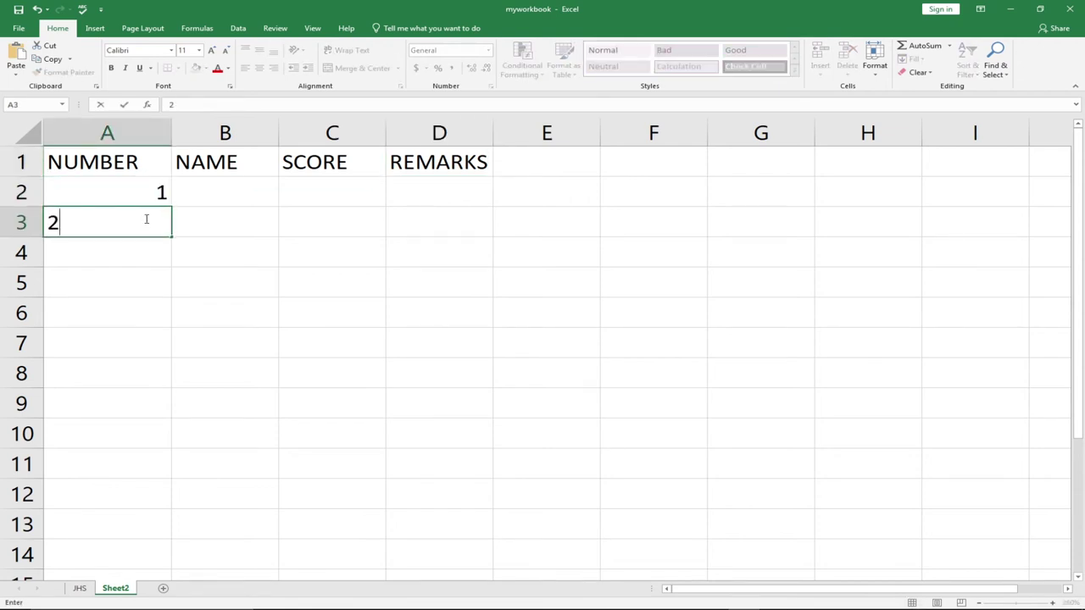
click(174, 254)
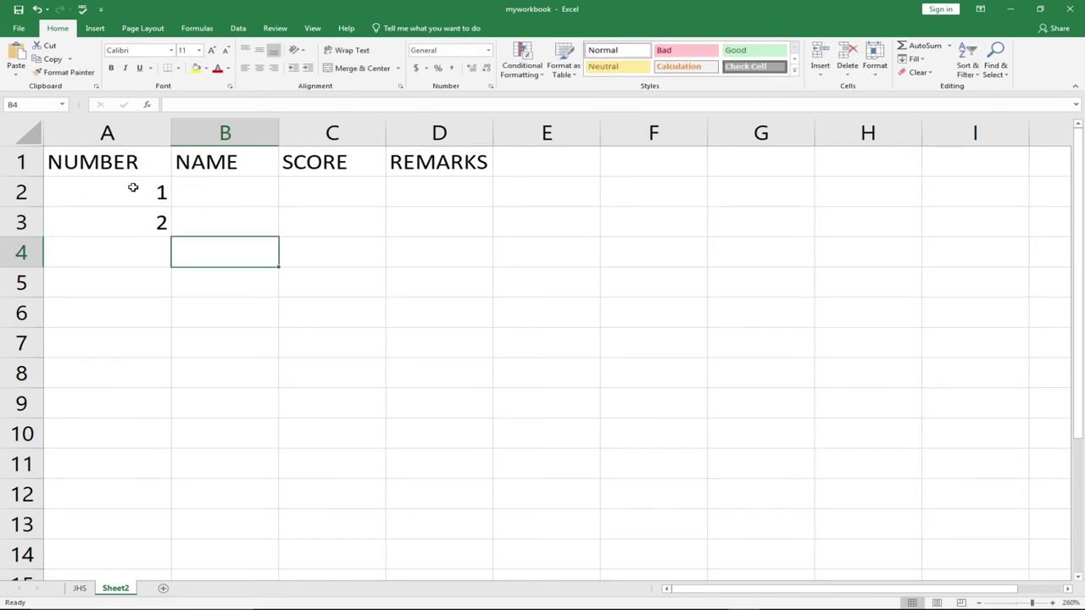
Step: Fill the number series from A2:A3 down to A9 so column A runs from 1 to 8
click(138, 201)
drag(137, 200, 145, 218)
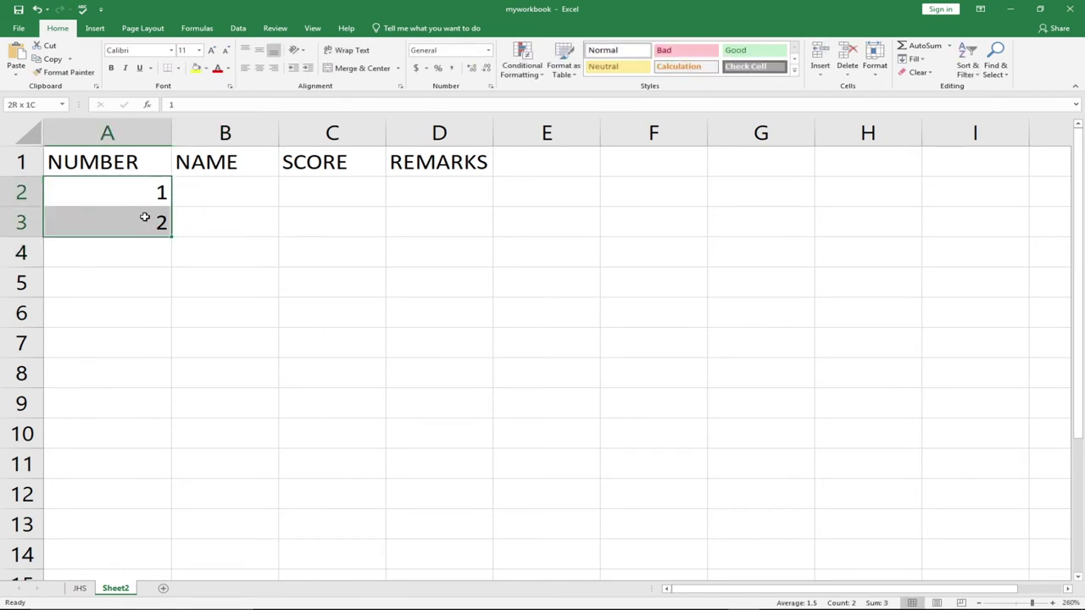
click(153, 246)
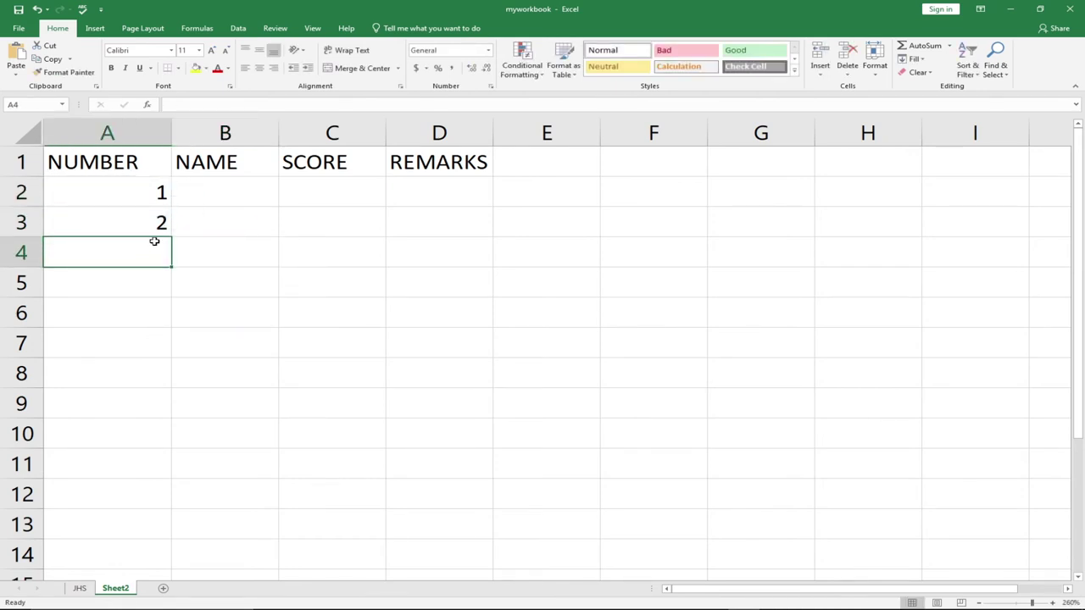
click(133, 185)
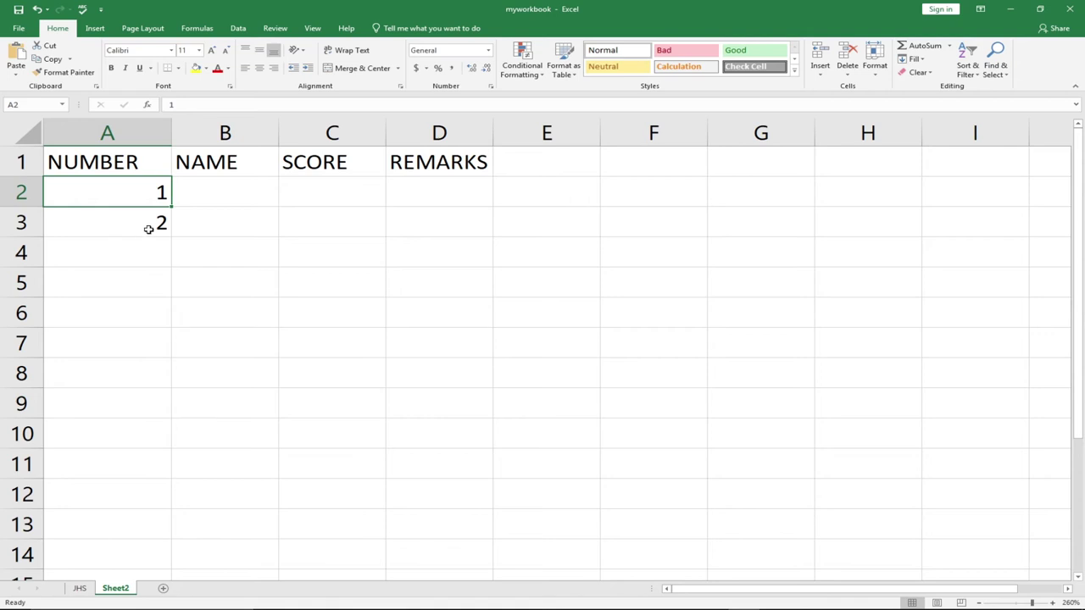
drag(140, 187, 188, 424)
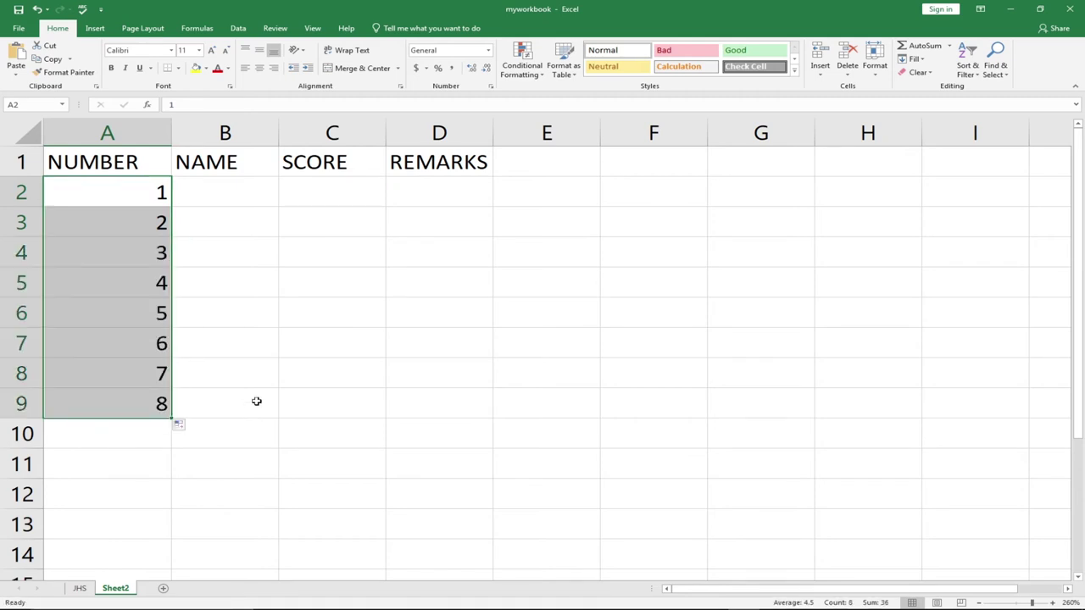
Step: Try to clear the numbers in A2:A9
key(BackSpace)
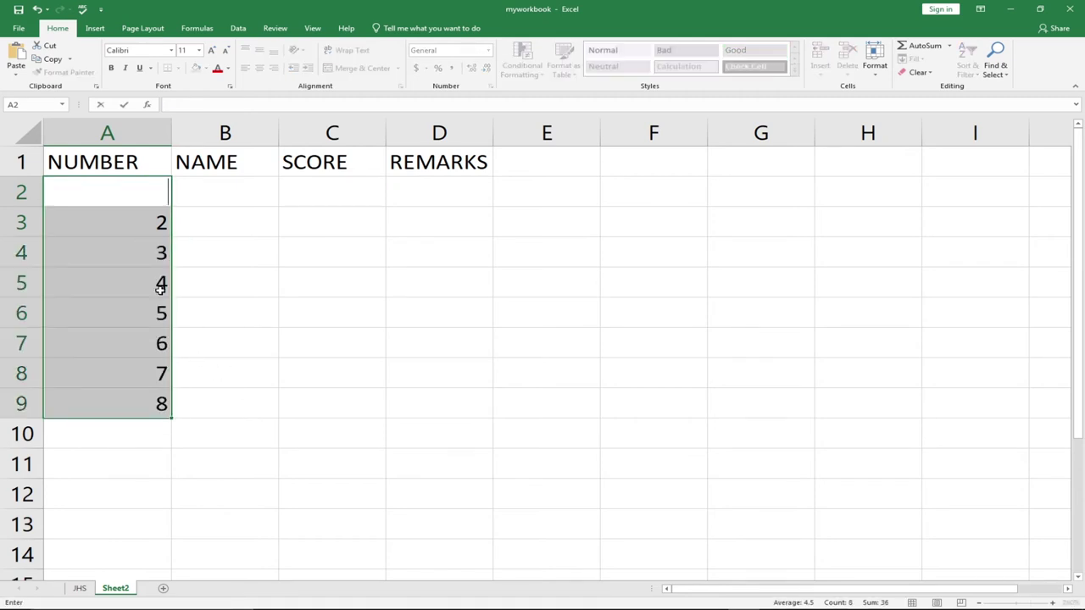
click(201, 302)
drag(102, 206, 118, 393)
key(BackSpace)
Step: Enter 2 in A2 and 4 in A3, and fill the series of even numbers down to A9
click(153, 183)
text(2)
key(BackSpace)
text(2)
click(148, 224)
text(4)
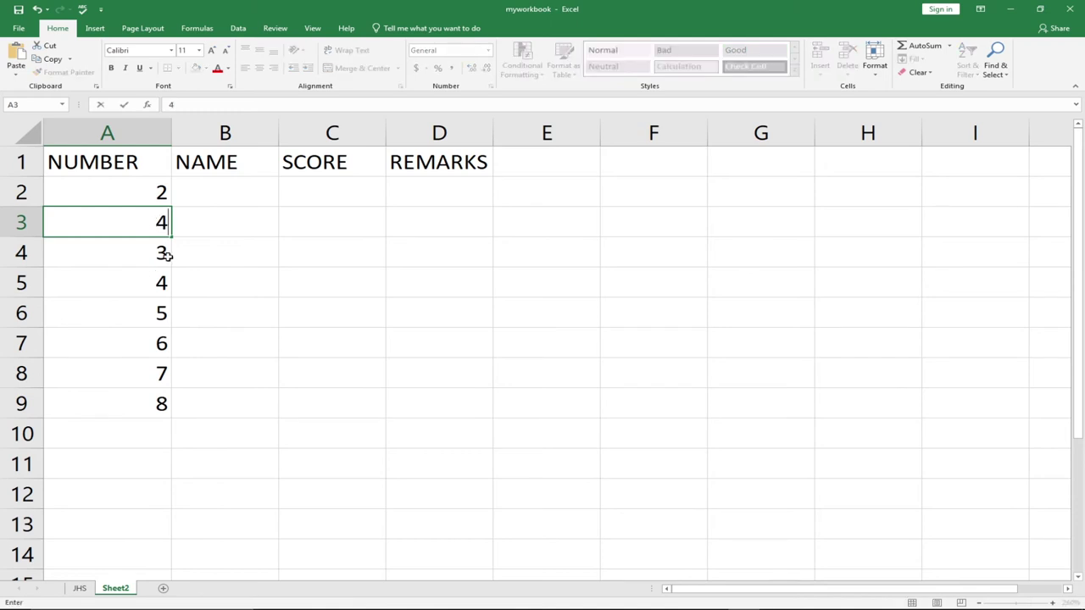
click(203, 221)
drag(133, 183, 173, 398)
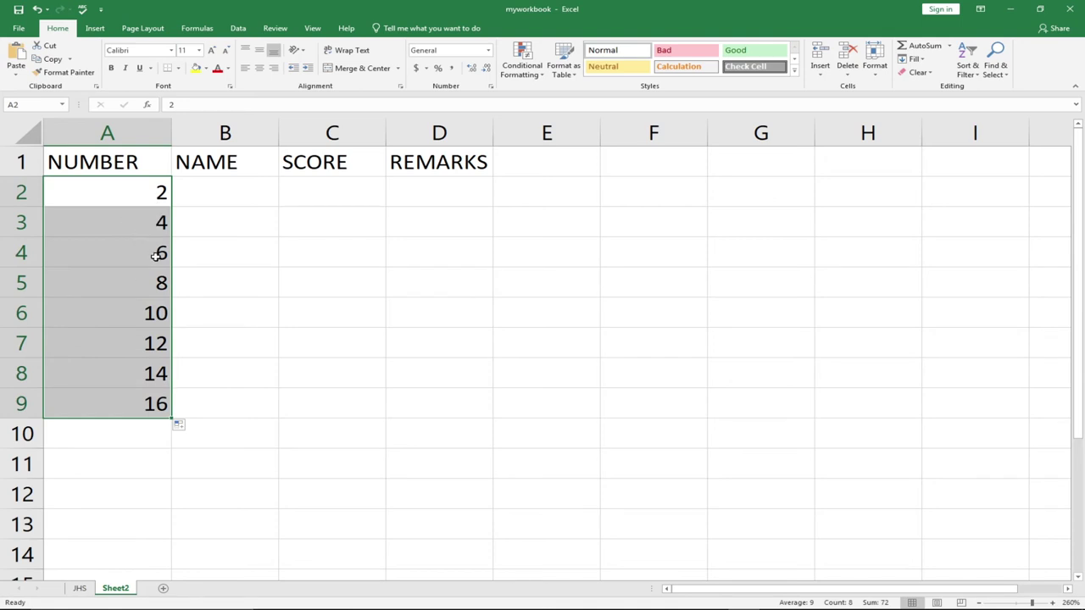
Step: Enter 1 in A2 and 2 in A3, and fill the consecutive number series down to A9
click(122, 188)
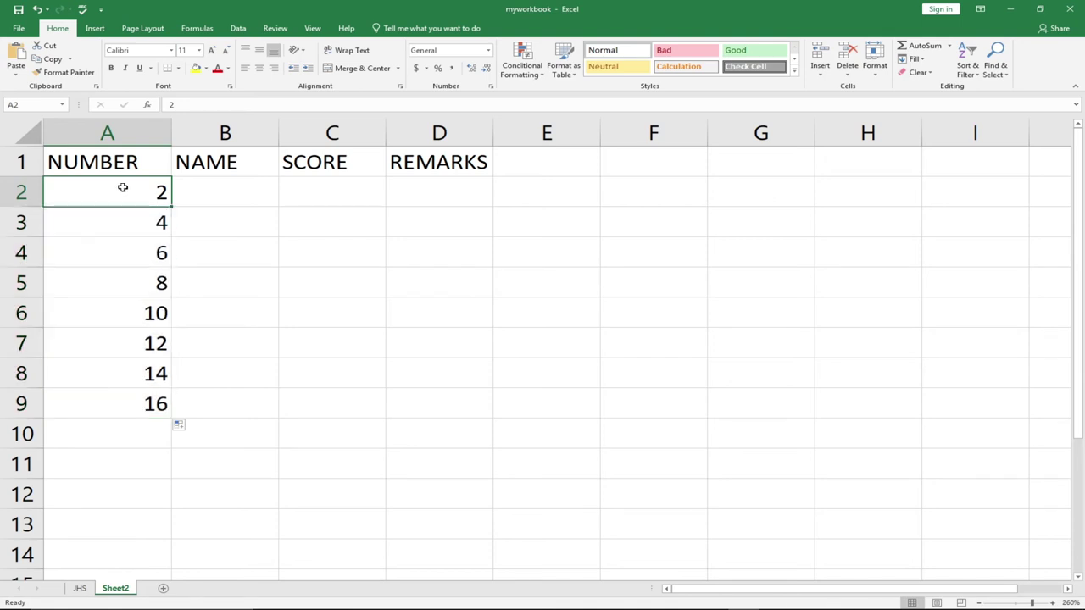
text(1)
click(142, 224)
text(2)
click(215, 231)
drag(130, 186, 162, 399)
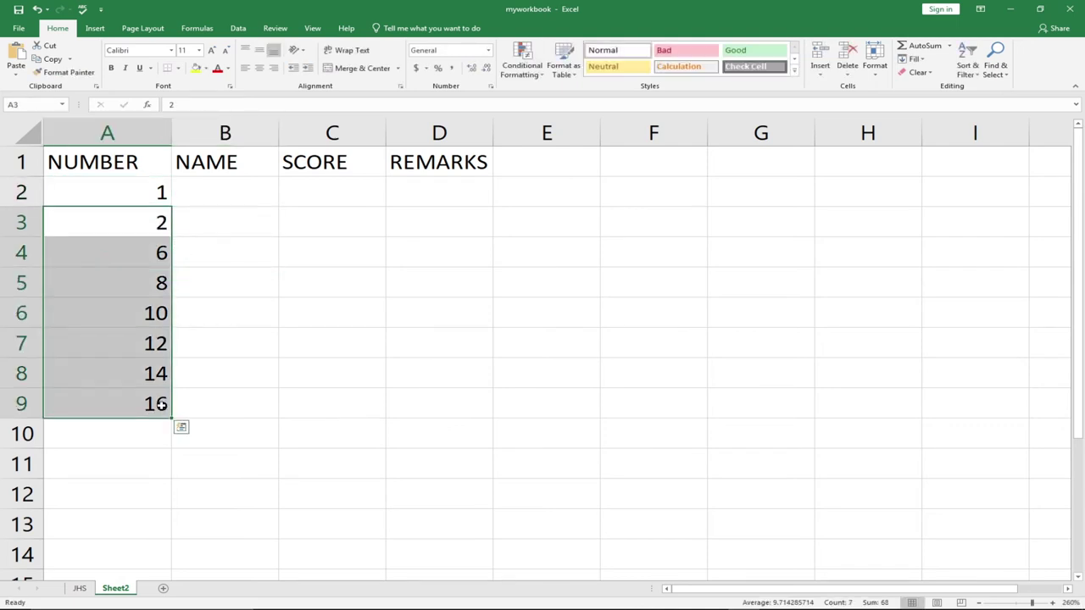
drag(129, 188, 170, 404)
double_click(136, 194)
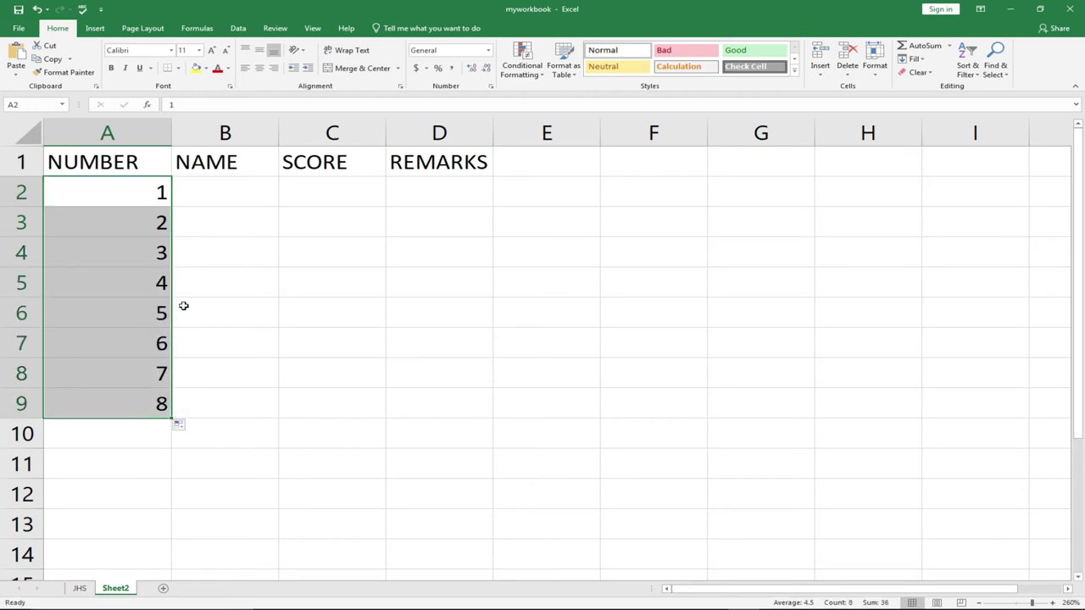
Step: Enter the first two people's names in cells B2 and B3 under the NAME heading
click(226, 182)
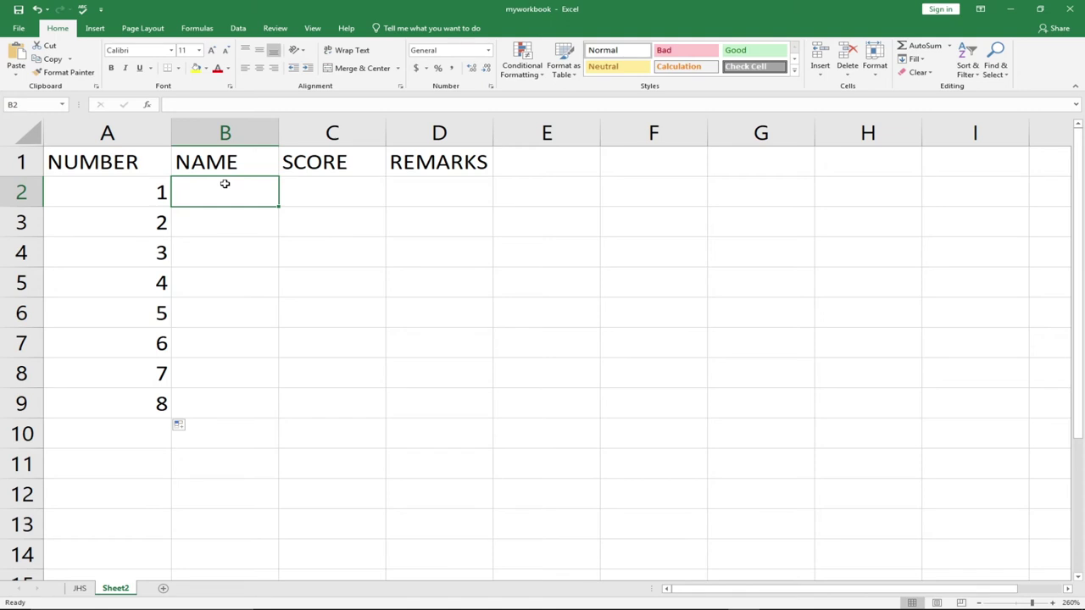
text(NAME)
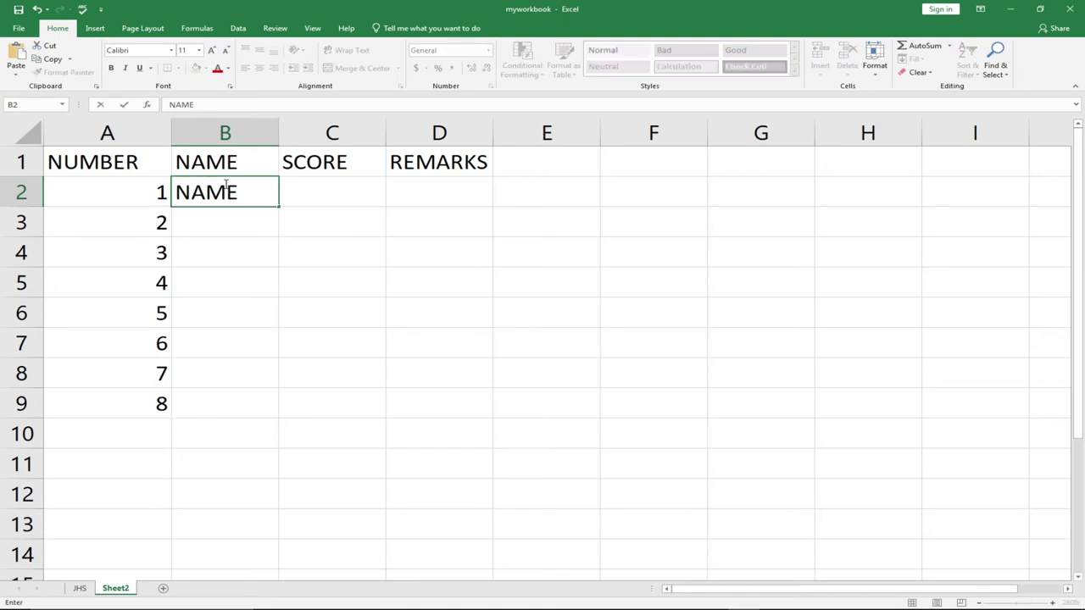
key(BackSpace)
key(BackSpace)
key(BackSpace)
key(BackSpace)
text(KOFI)
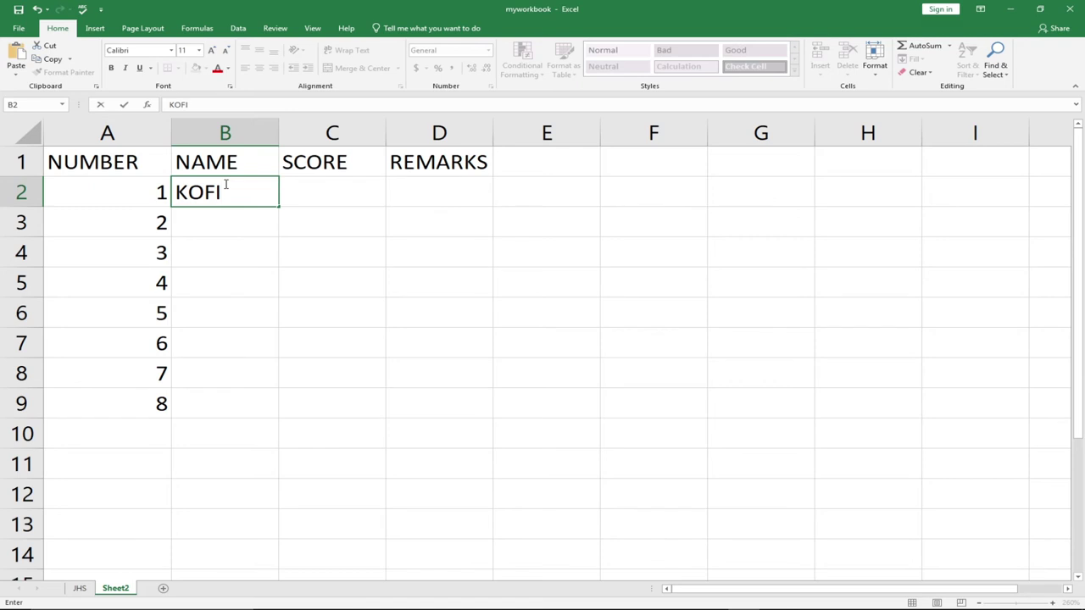
key(Return)
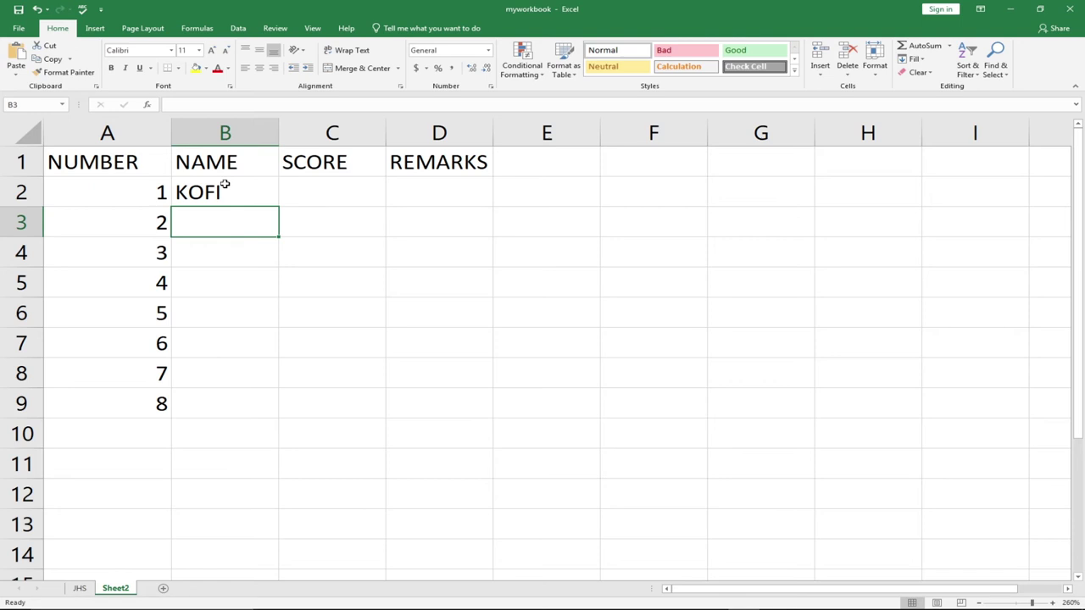
text(AMA)
key(Return)
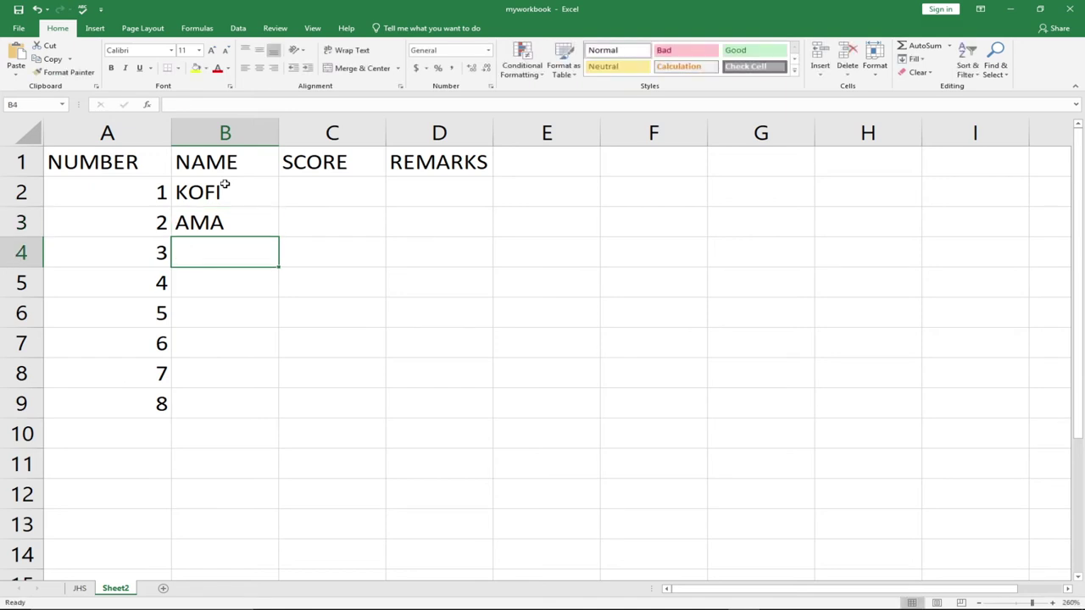
Step: Enter the remaining six people's names in cells B4 through B9 under the NAME heading
text(JOHN)
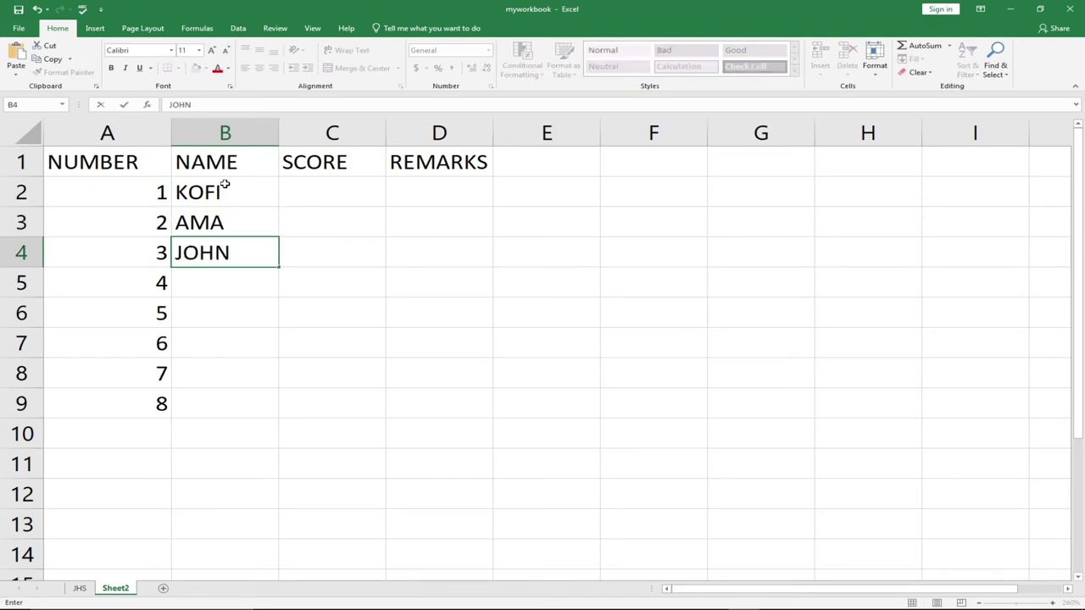
key(Return)
text(SETH)
key(Return)
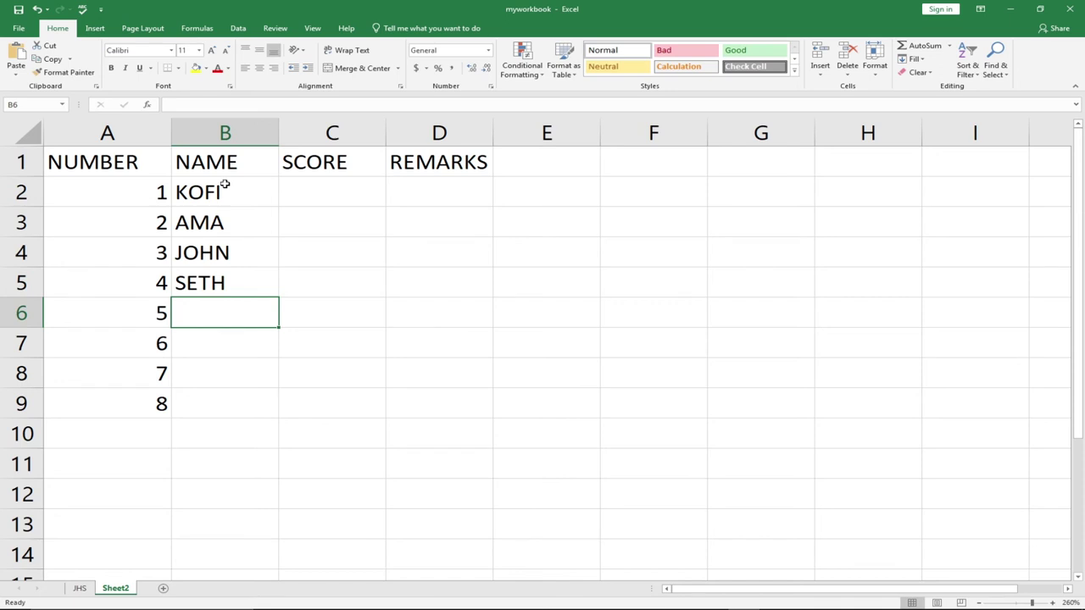
text(KEVIN)
key(Return)
text(COLLINS)
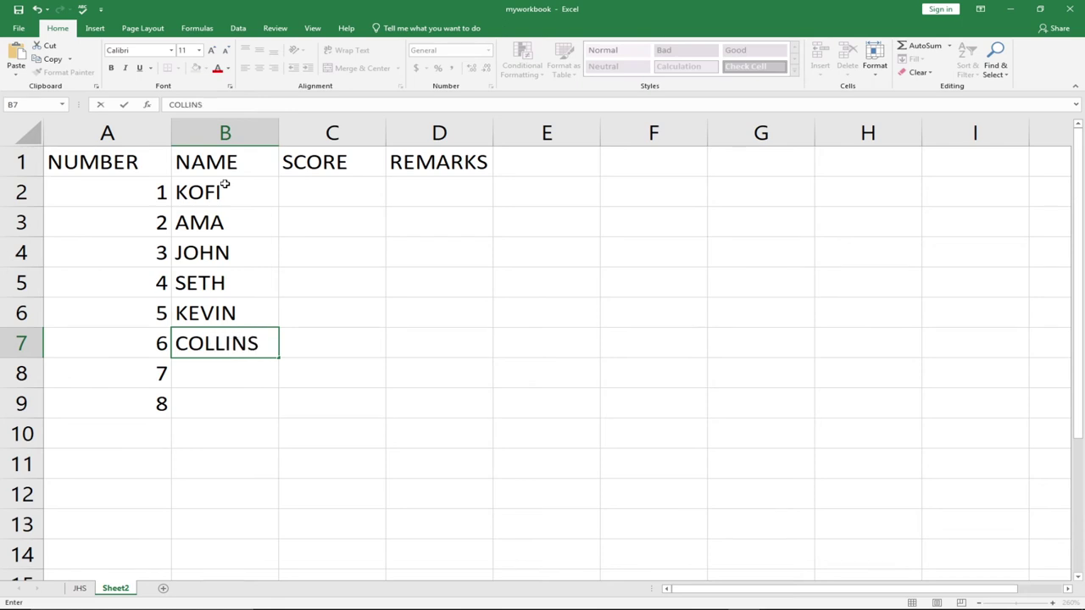
key(Return)
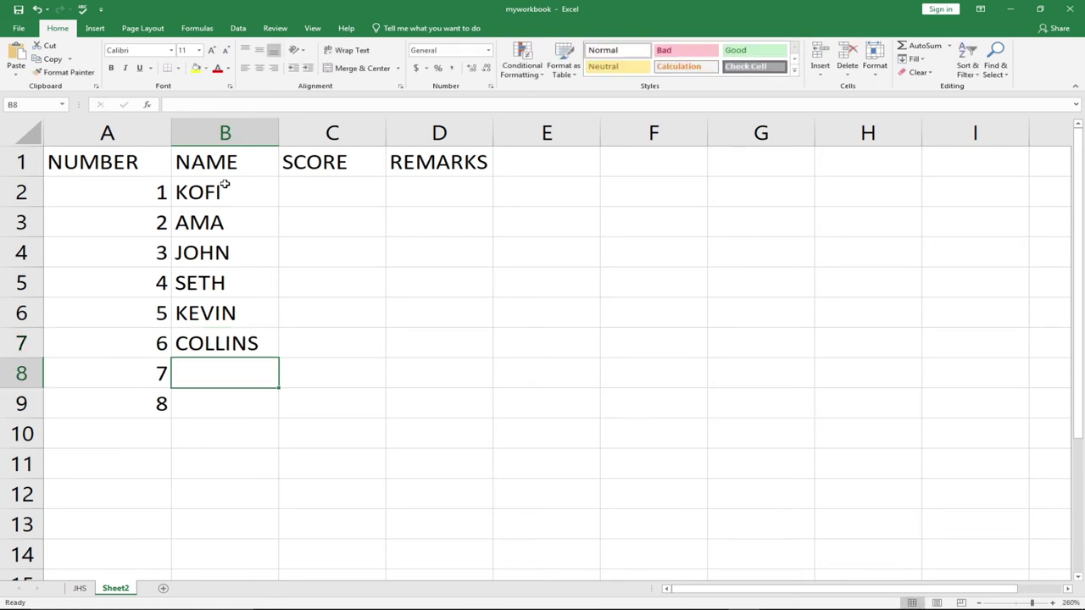
text(DOE)
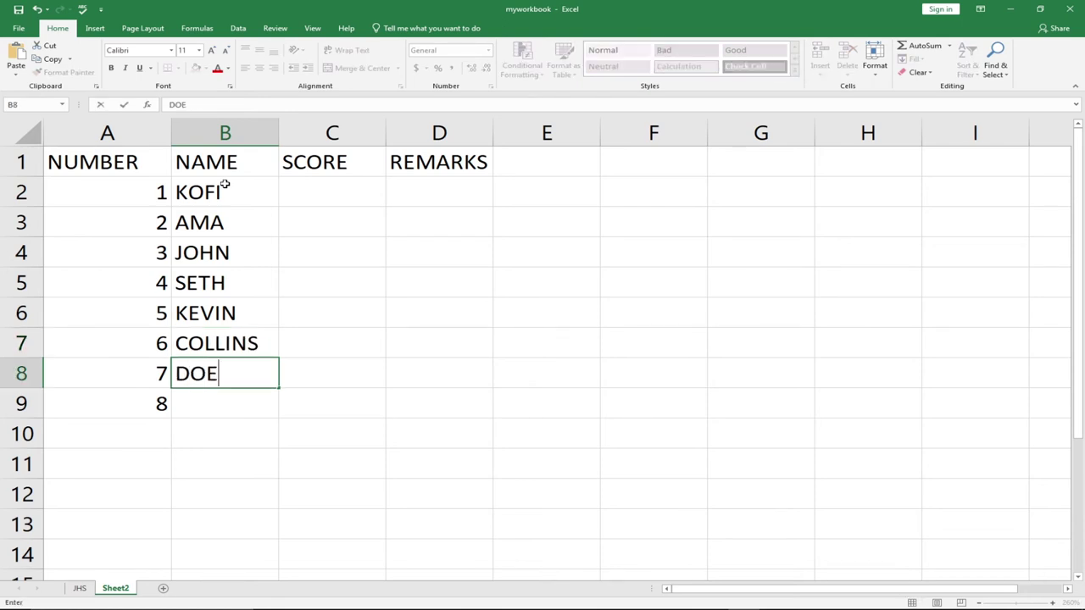
key(Return)
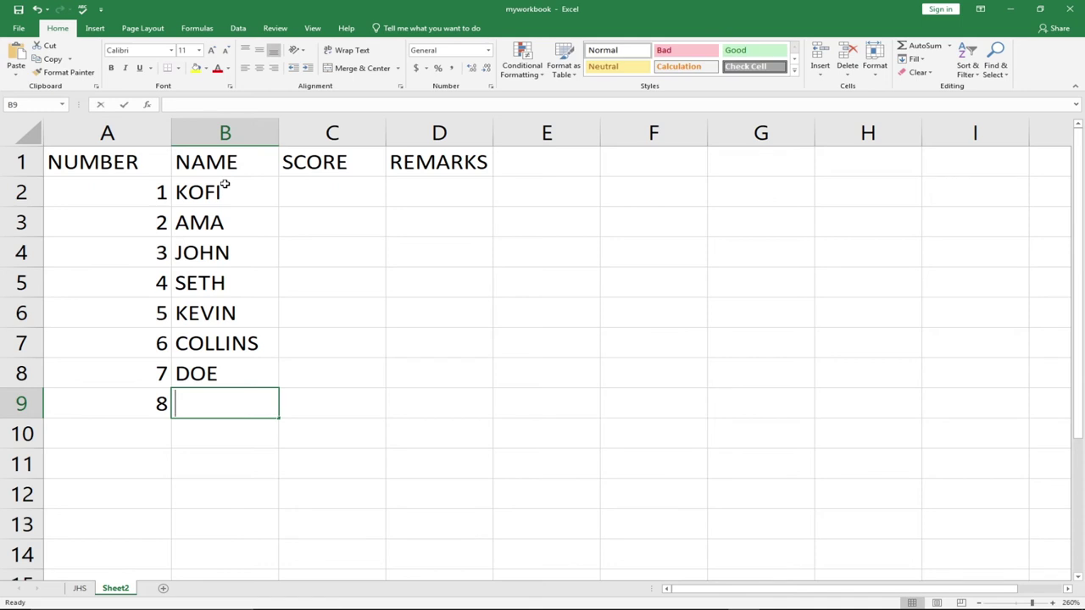
text(ABENA)
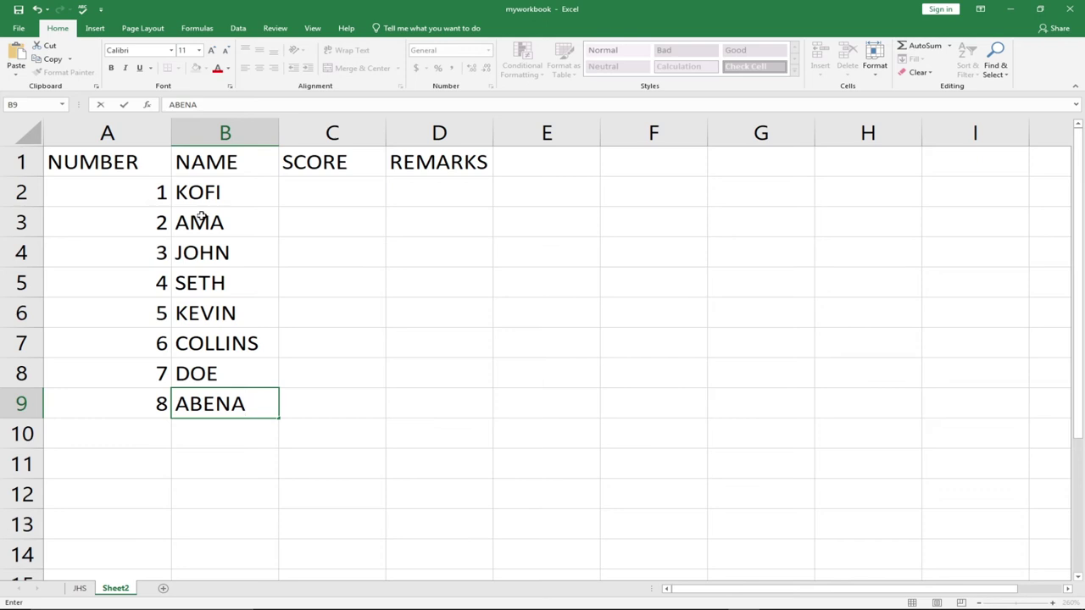
Step: Enter the scores 45, 56, 67 and 78 in cells C2 through C5 under the SCORE heading
click(334, 190)
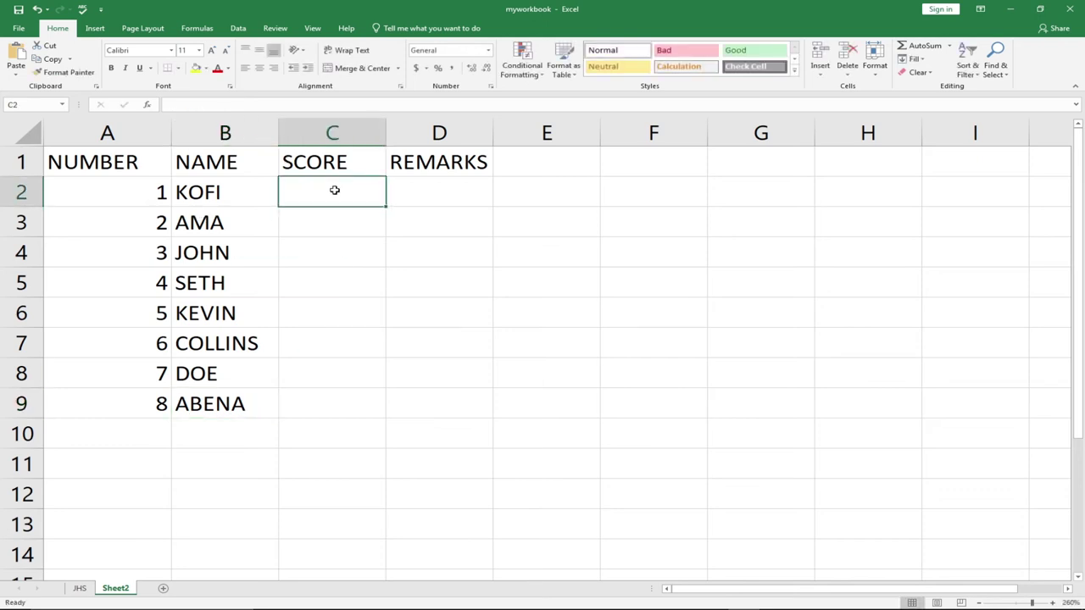
text(45)
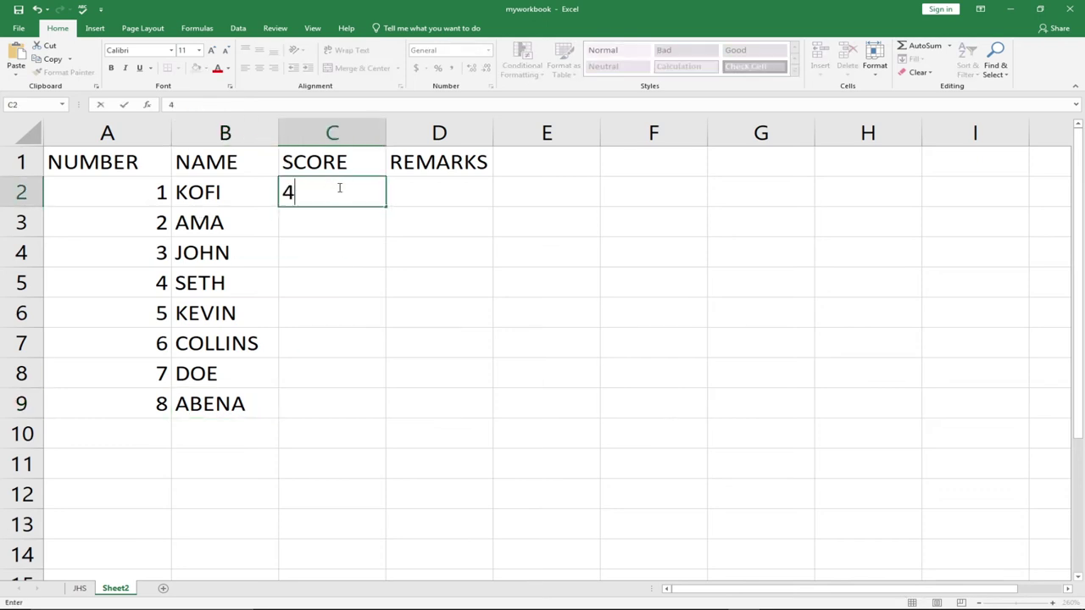
click(331, 217)
text(56)
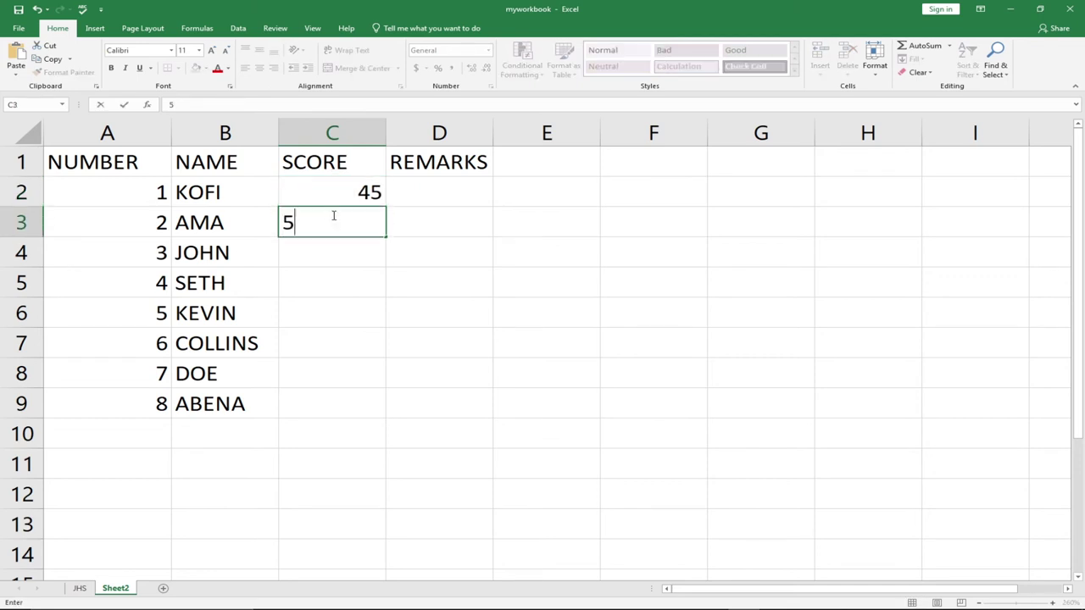
click(330, 254)
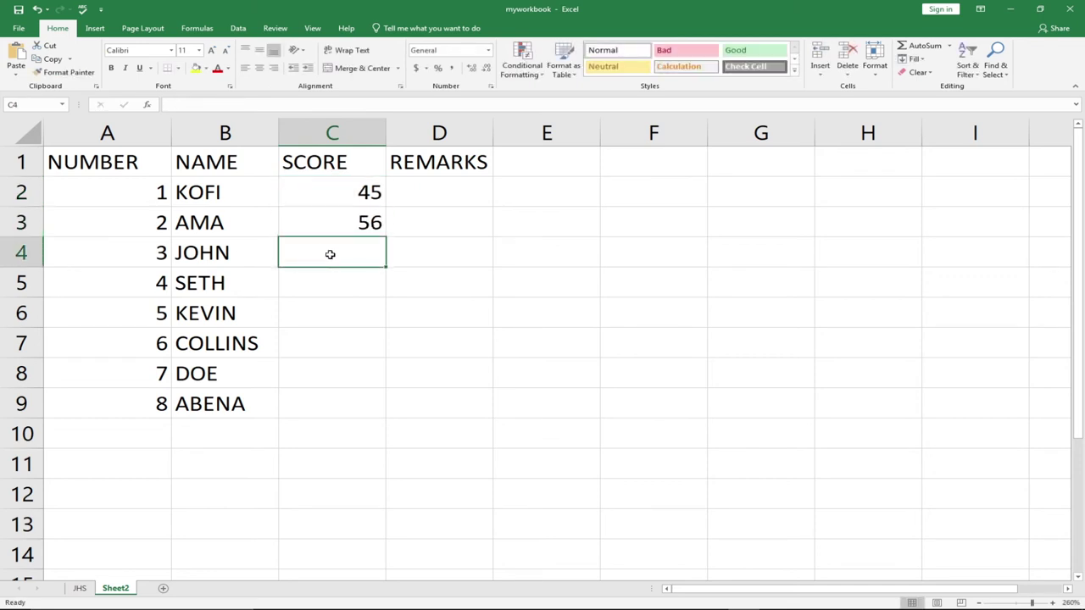
text(67)
click(323, 279)
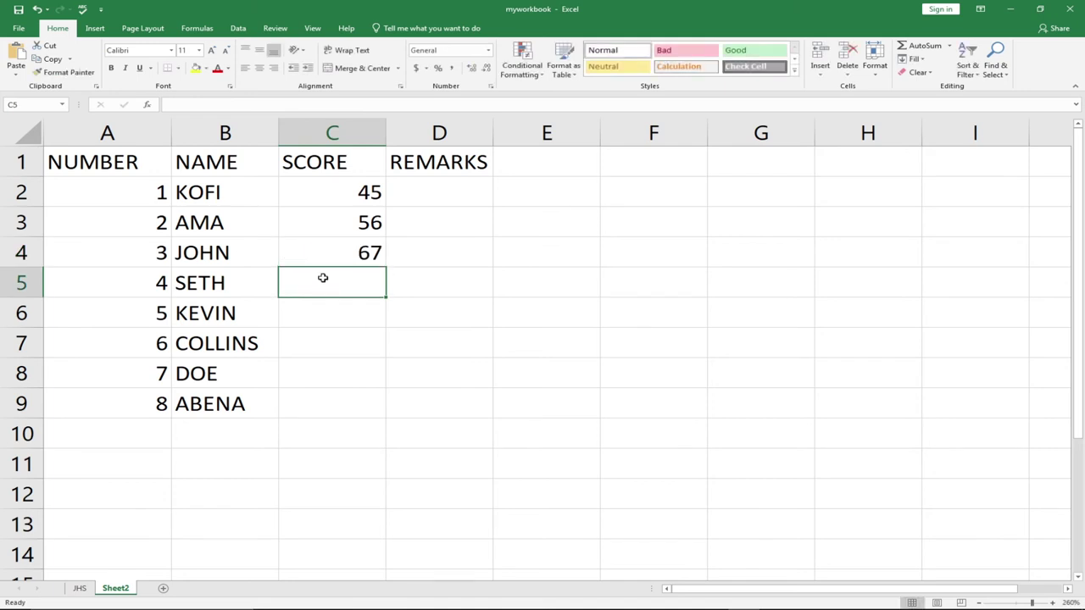
text(78)
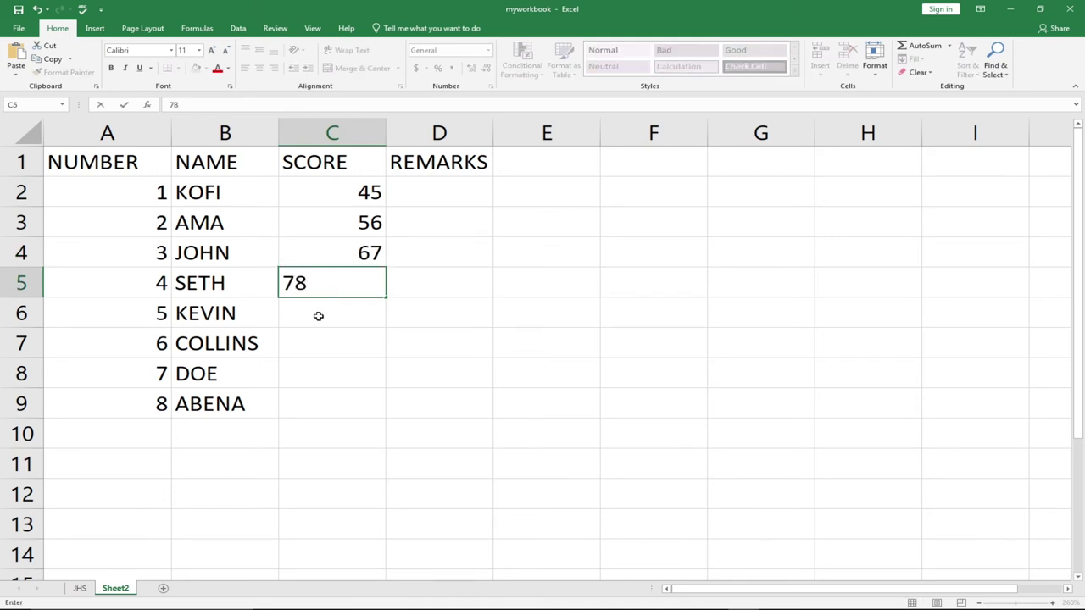
Step: Enter the scores 67, 56, 67 and 59 in cells C6 through C9 of the SCORE column
click(318, 303)
text(67)
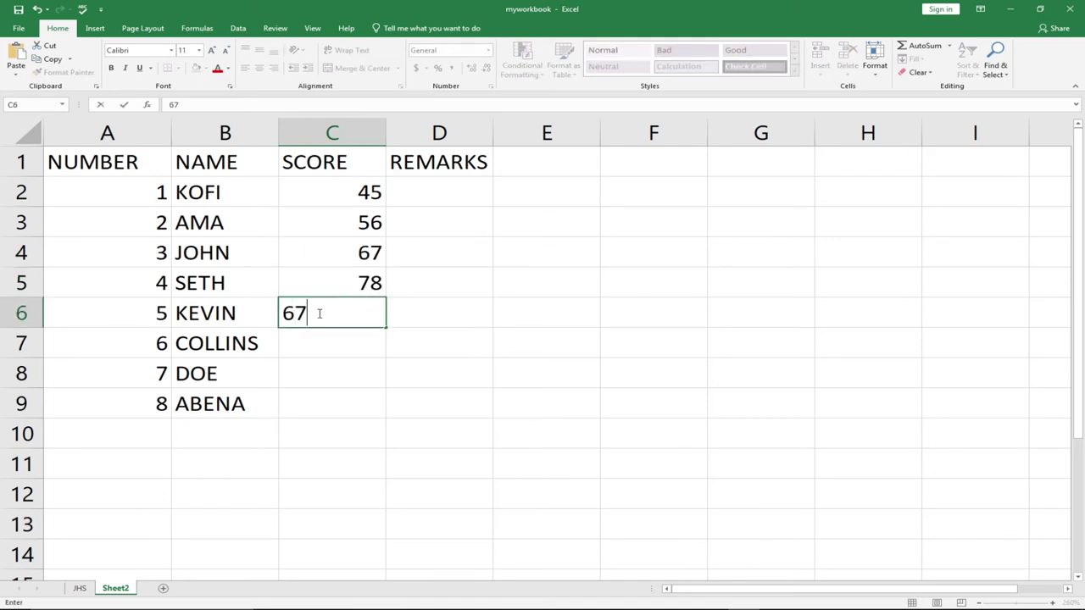
click(317, 340)
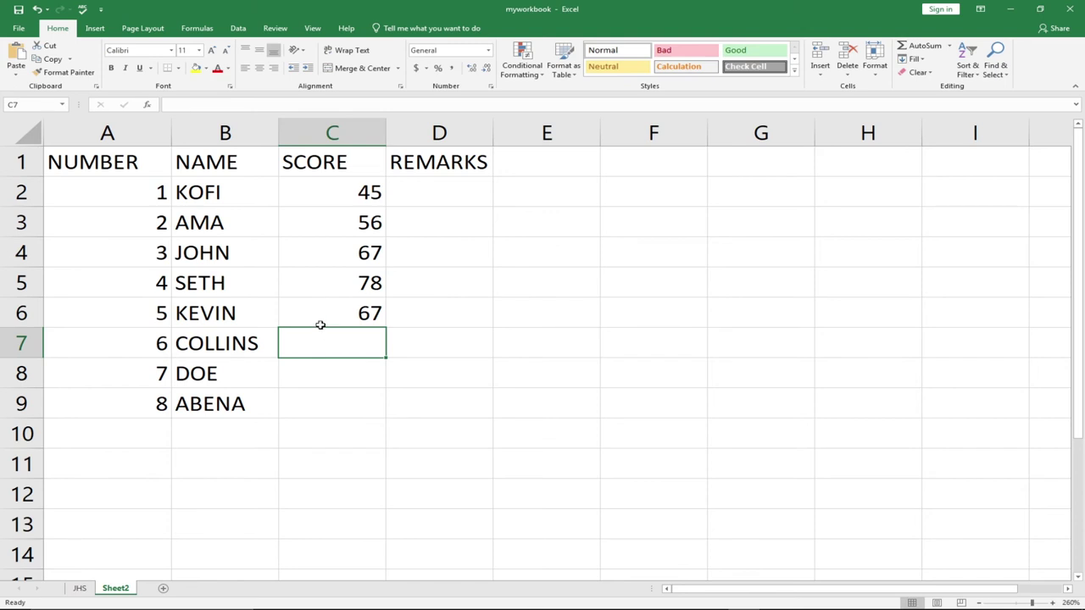
text(56)
click(321, 373)
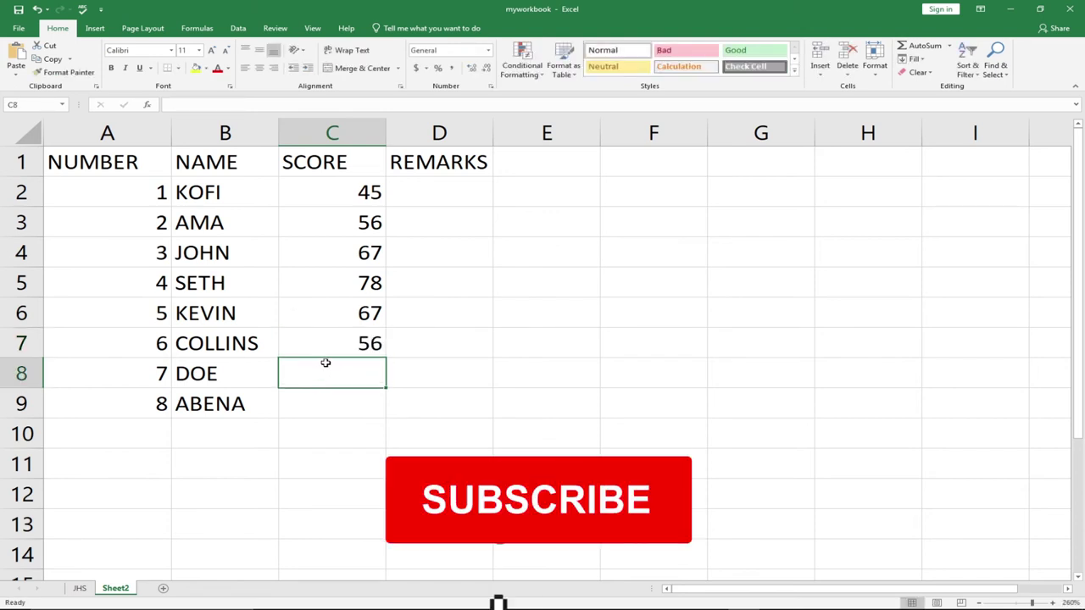
text(67)
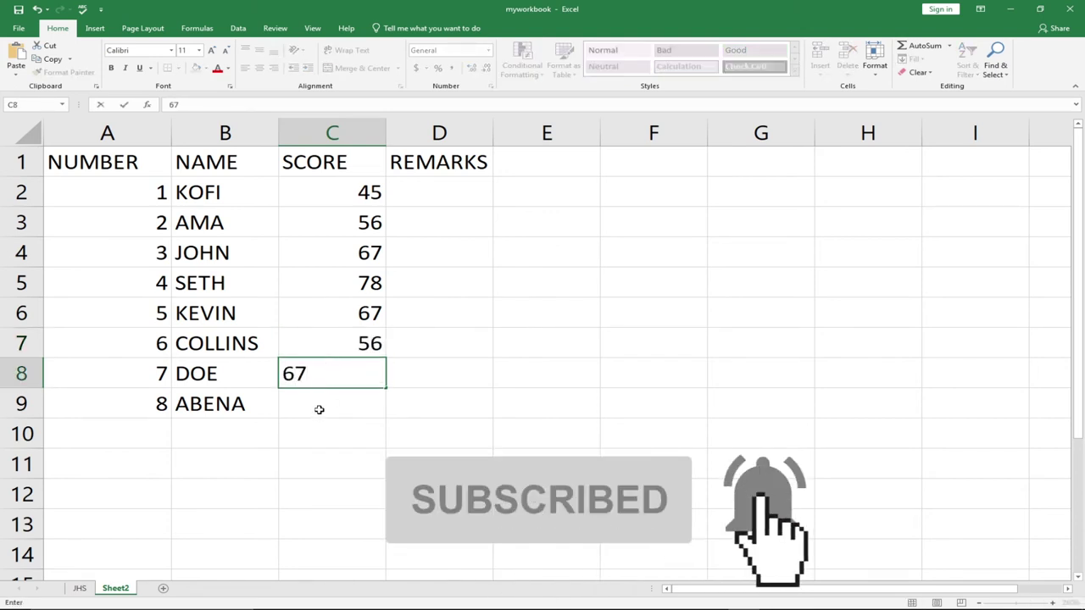
click(317, 405)
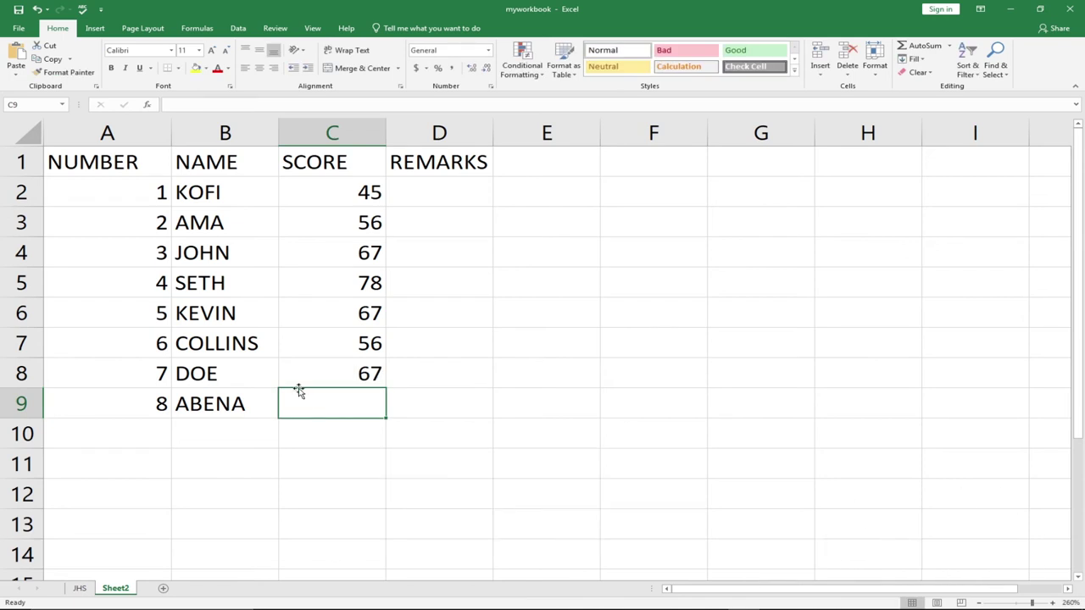
text(59)
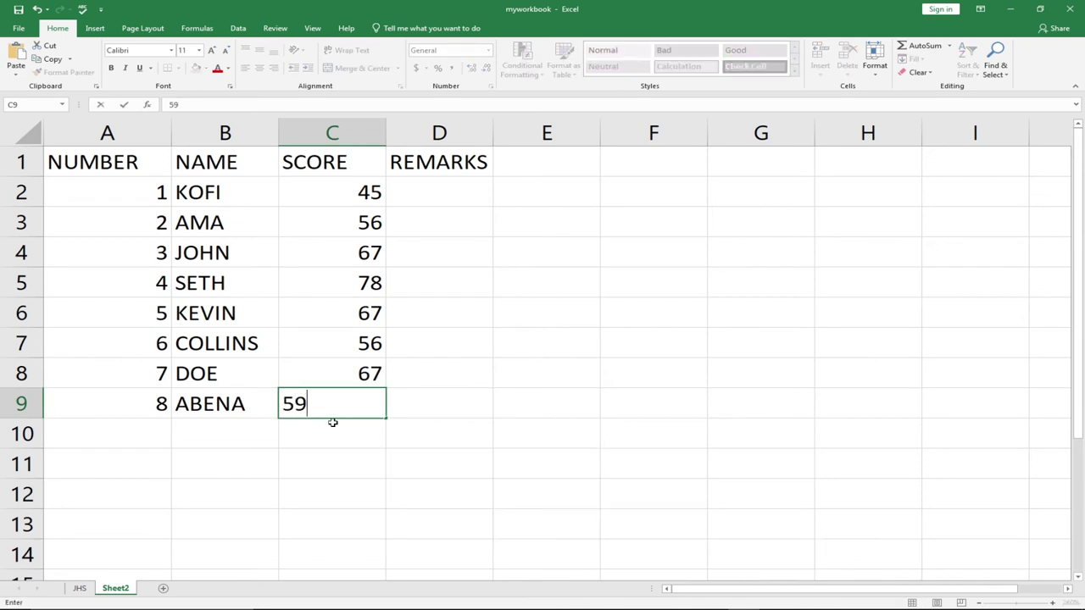
drag(331, 424, 325, 444)
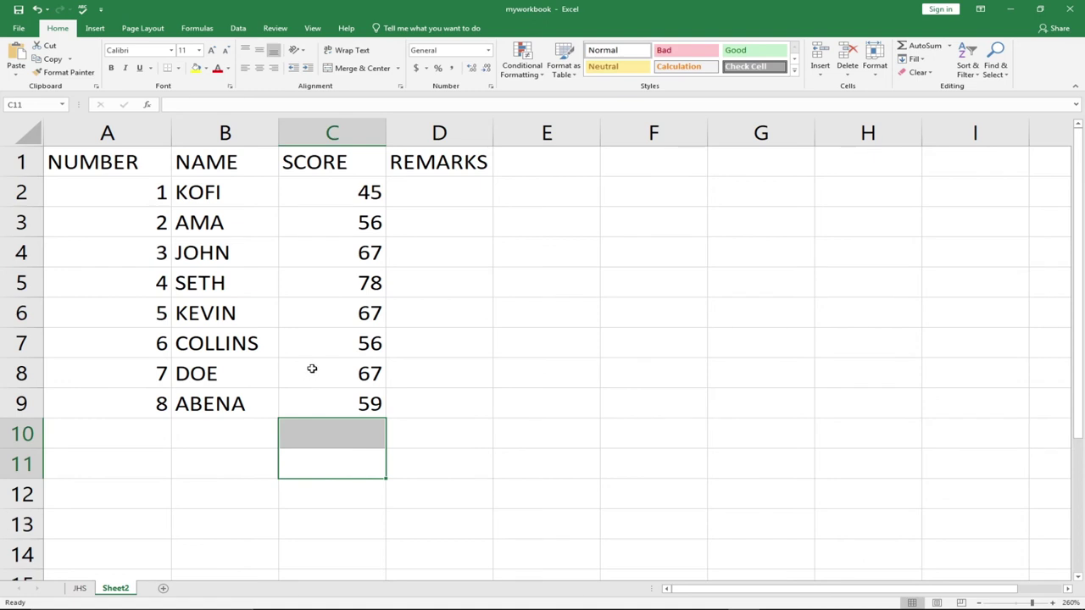
Step: Apply All Borders to the whole table in A1:D9, including the empty REMARKS cells
click(465, 193)
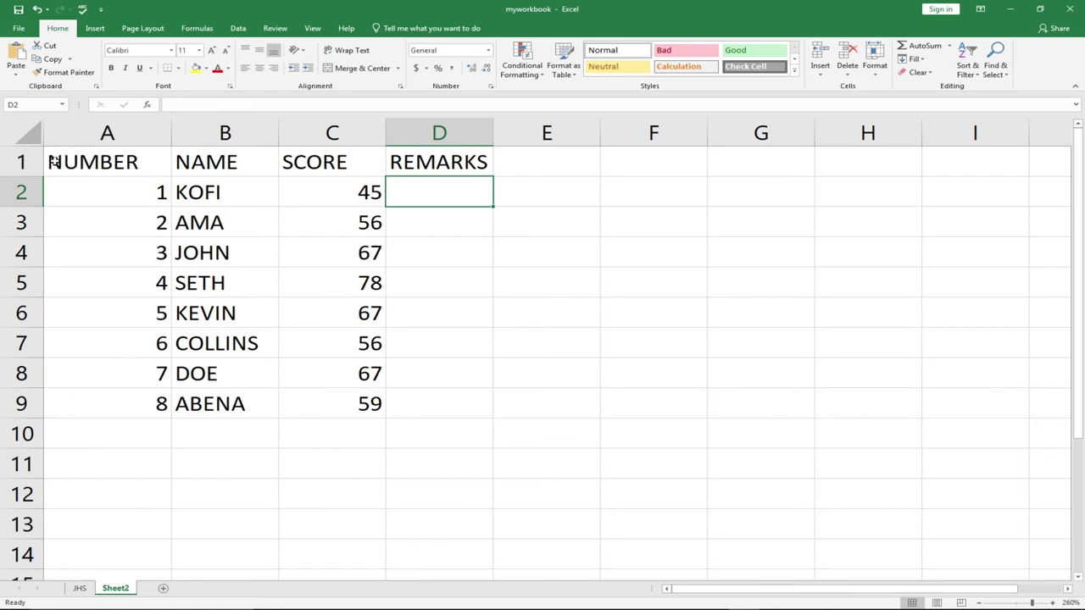
drag(60, 158, 422, 396)
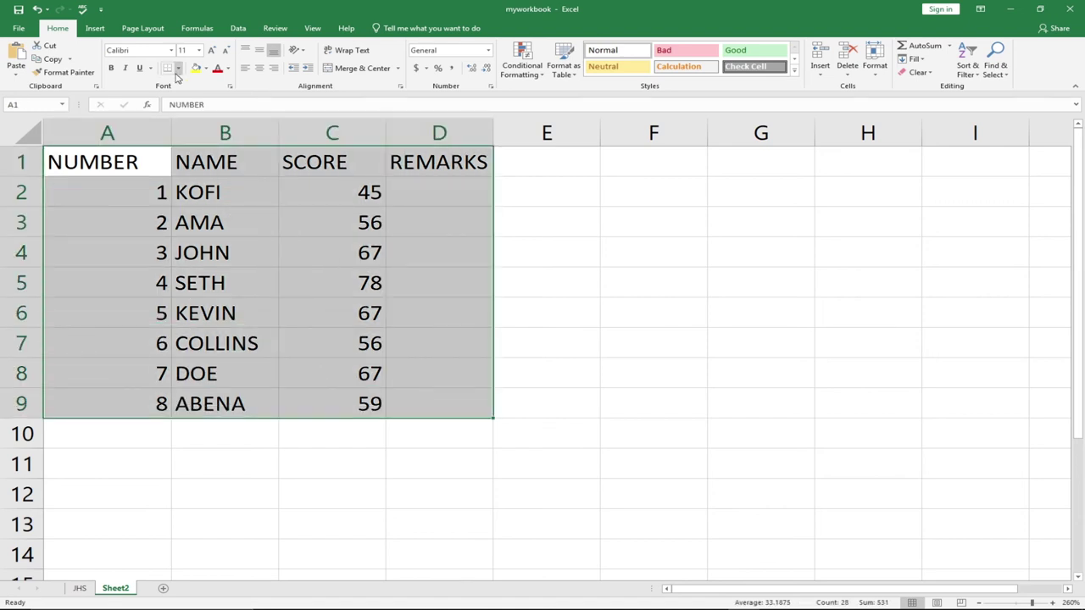
click(179, 71)
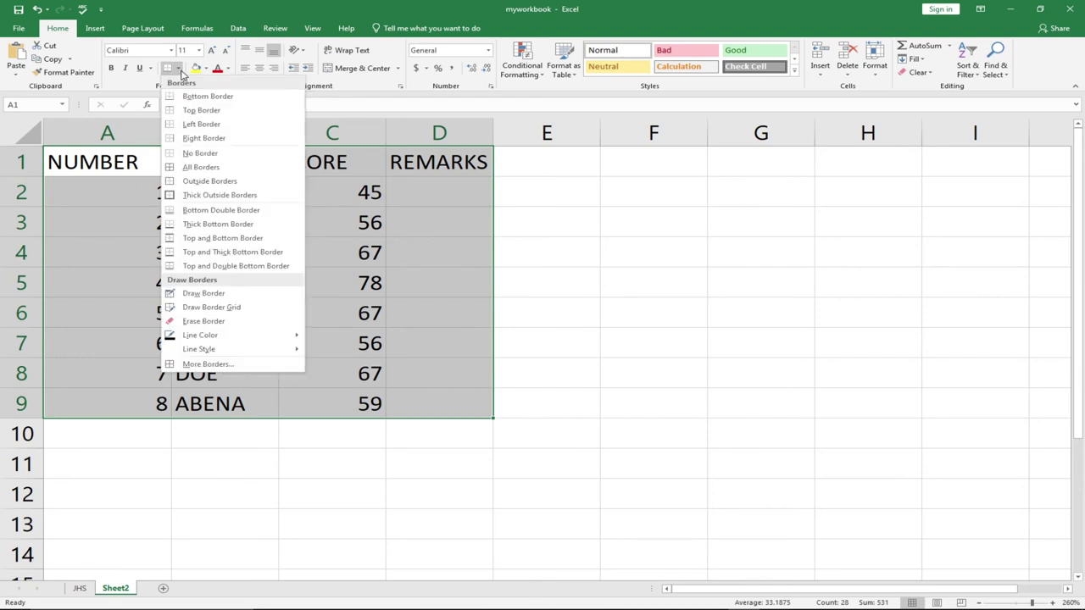
click(201, 167)
click(283, 300)
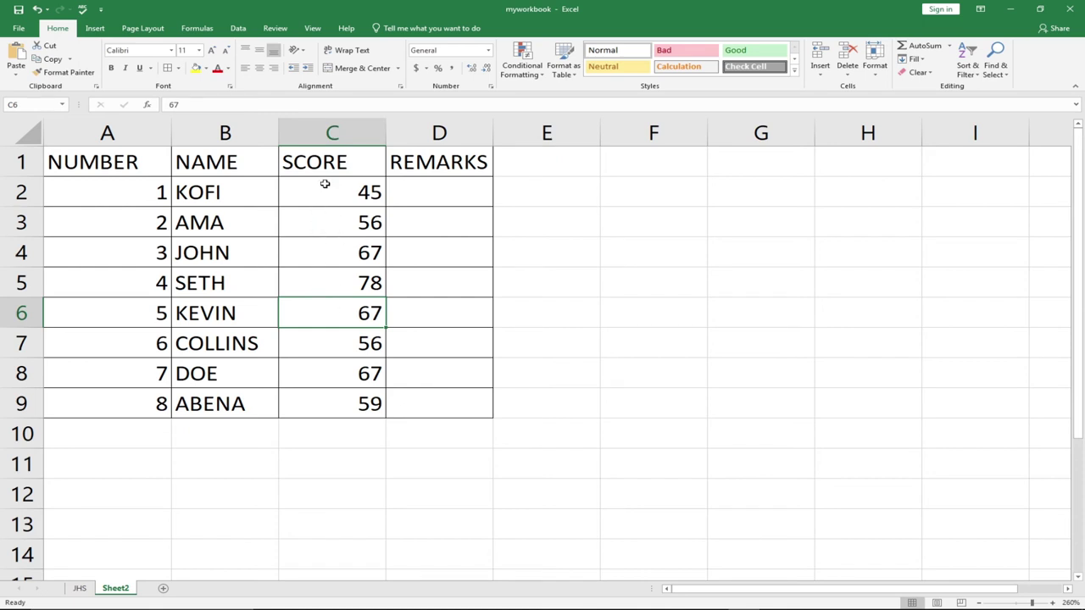
Step: Total the scores in C2:C9 with the AutoSum Sum function, placing the result in C10
drag(334, 181, 358, 403)
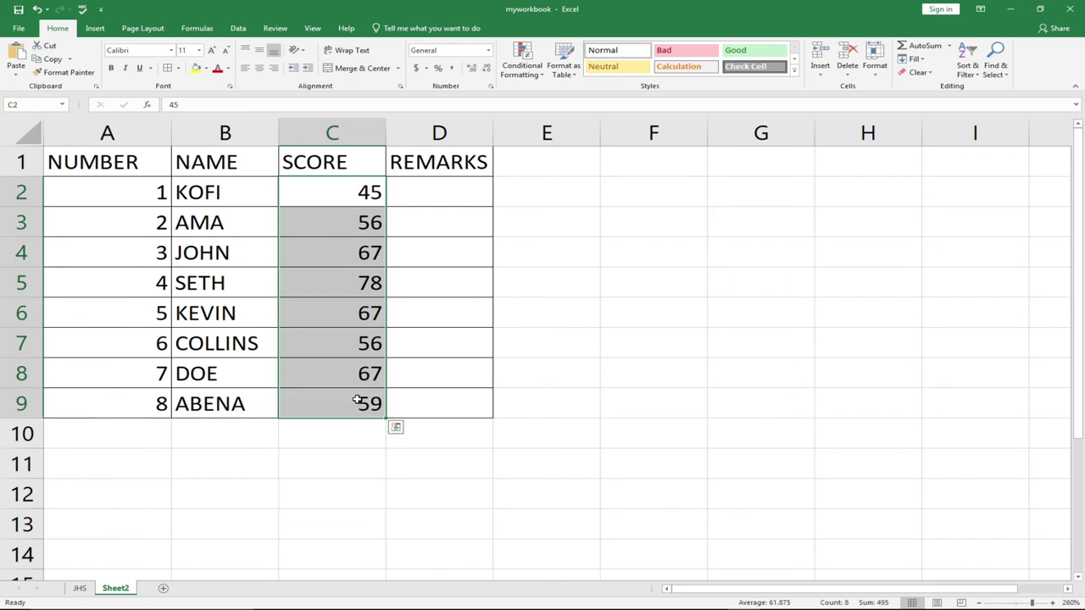
click(949, 47)
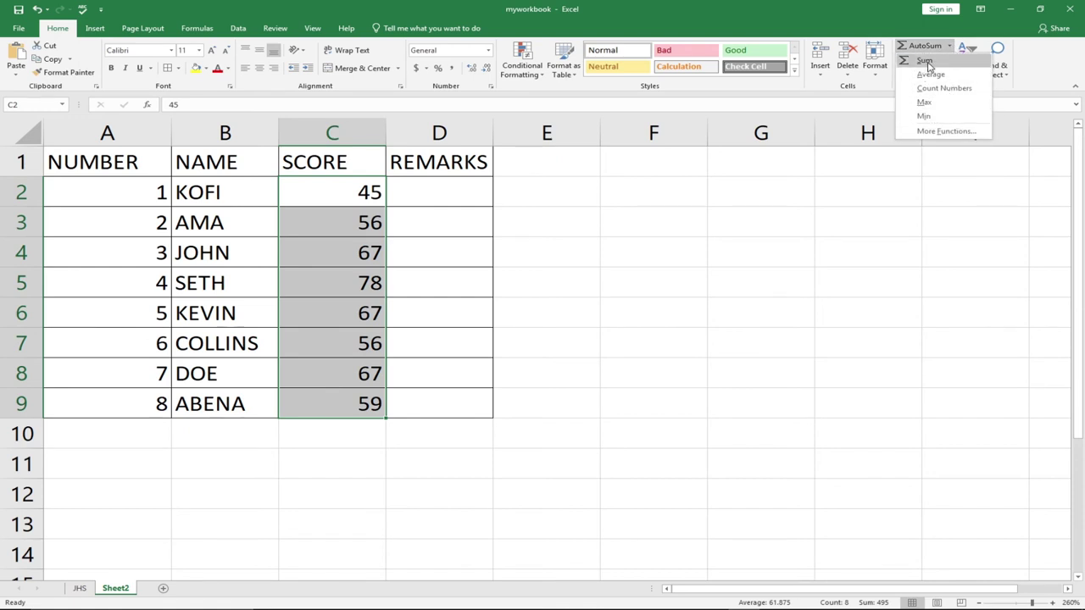
click(925, 61)
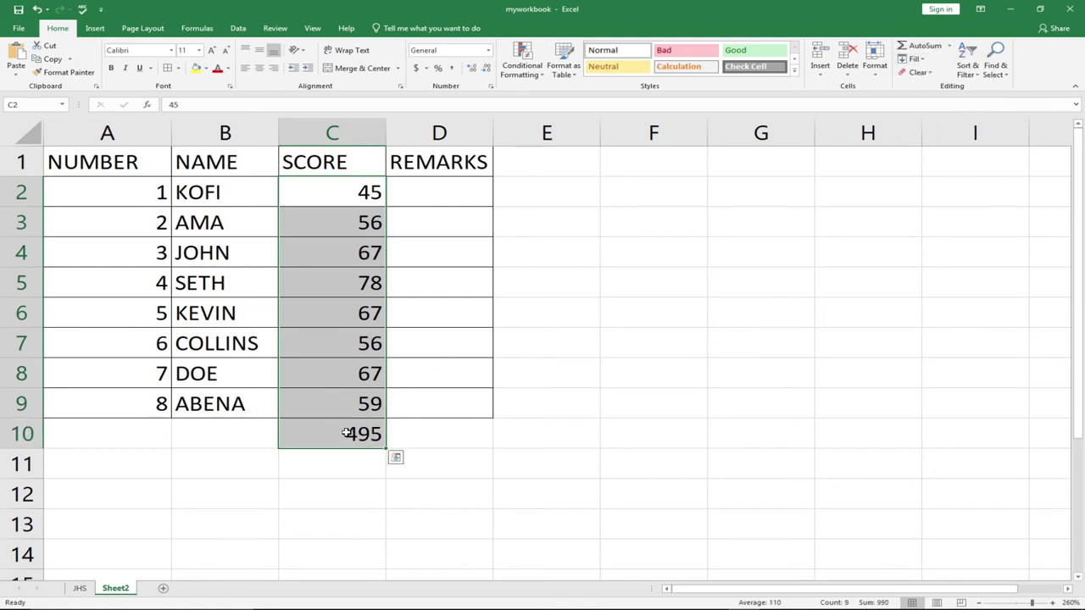
Step: Examine the SUM formula in cell C10 and the range of scores it refers to
click(346, 432)
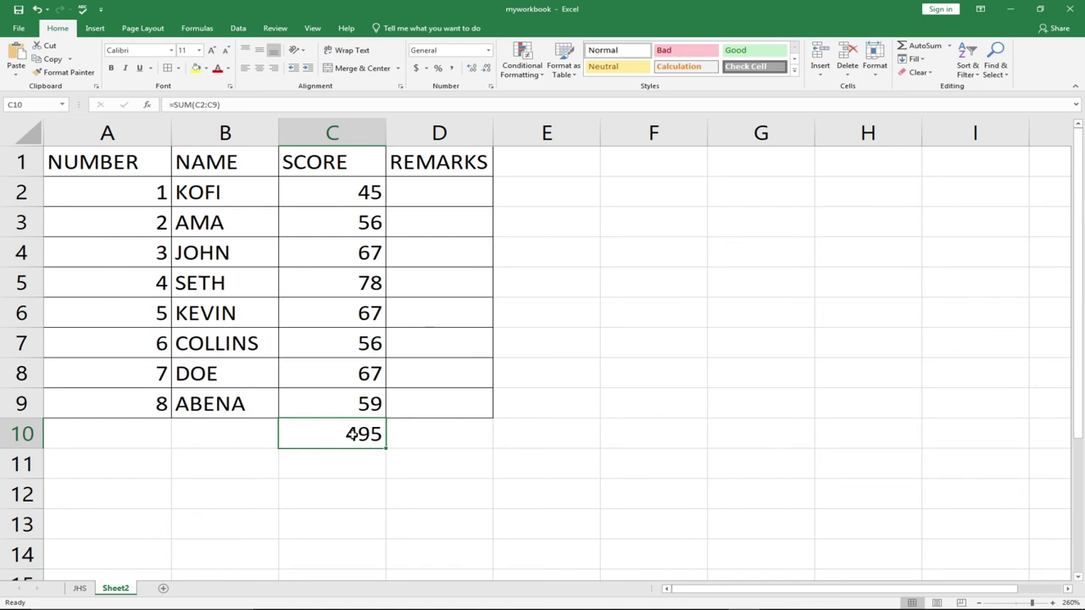
double_click(350, 434)
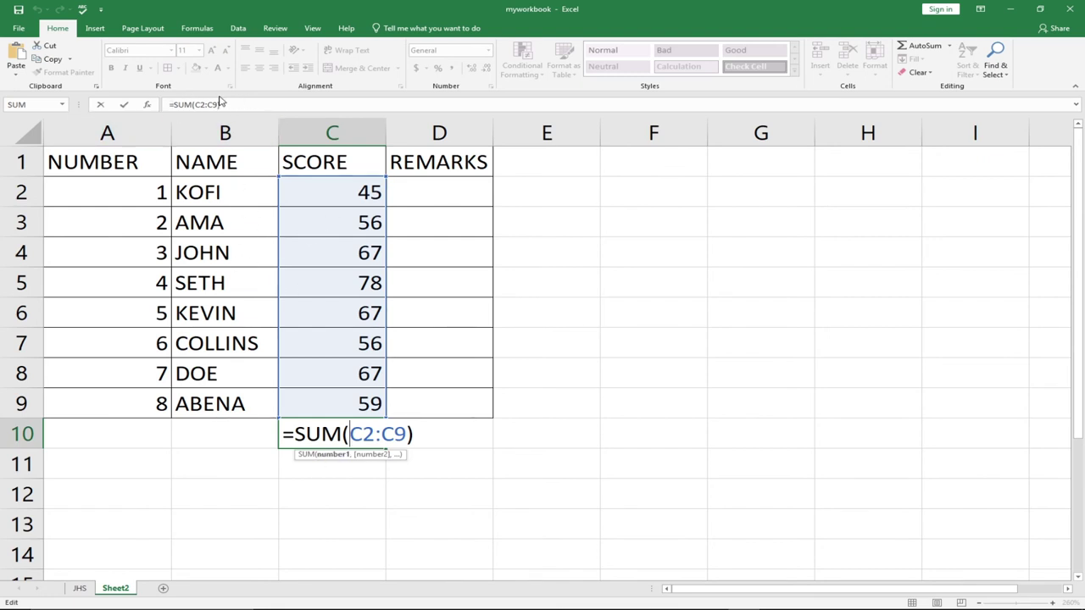
key(ctrl+Return)
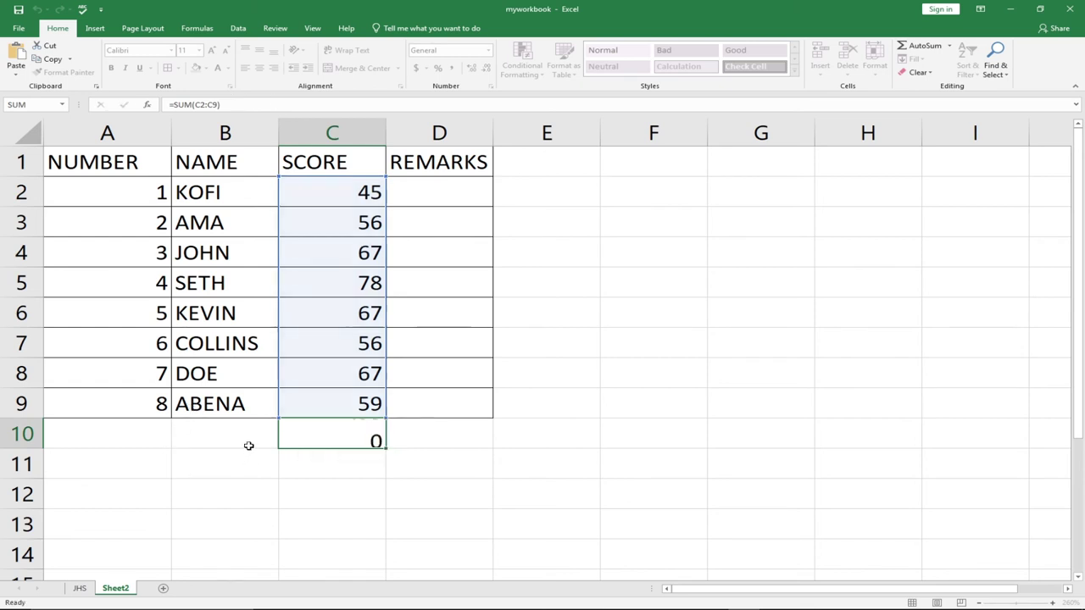
key(Return)
Step: Merge and center cells A10 and B10 beside the score total
click(146, 429)
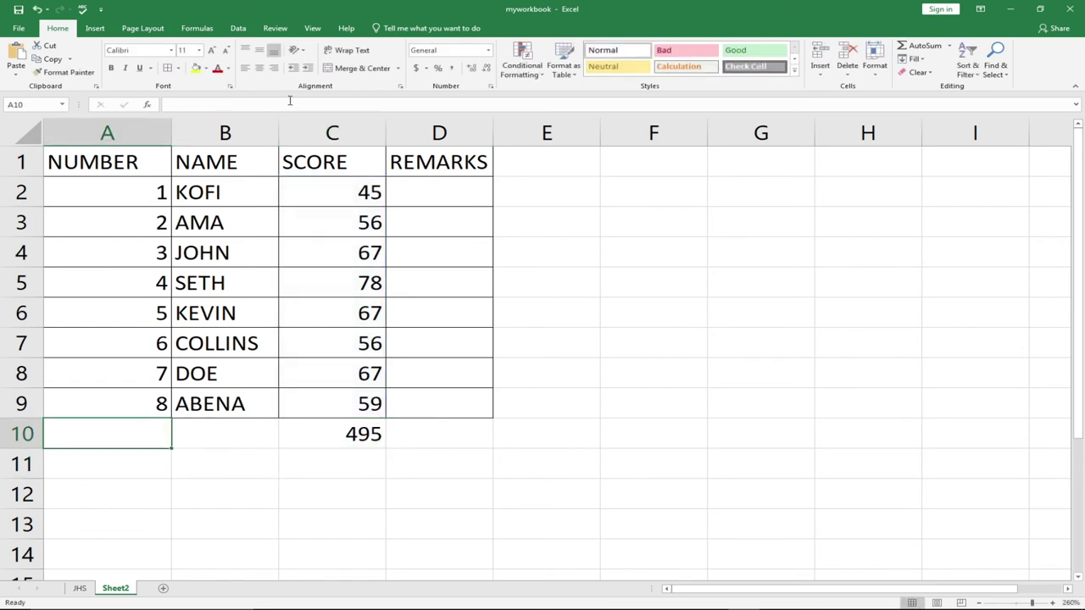
click(152, 455)
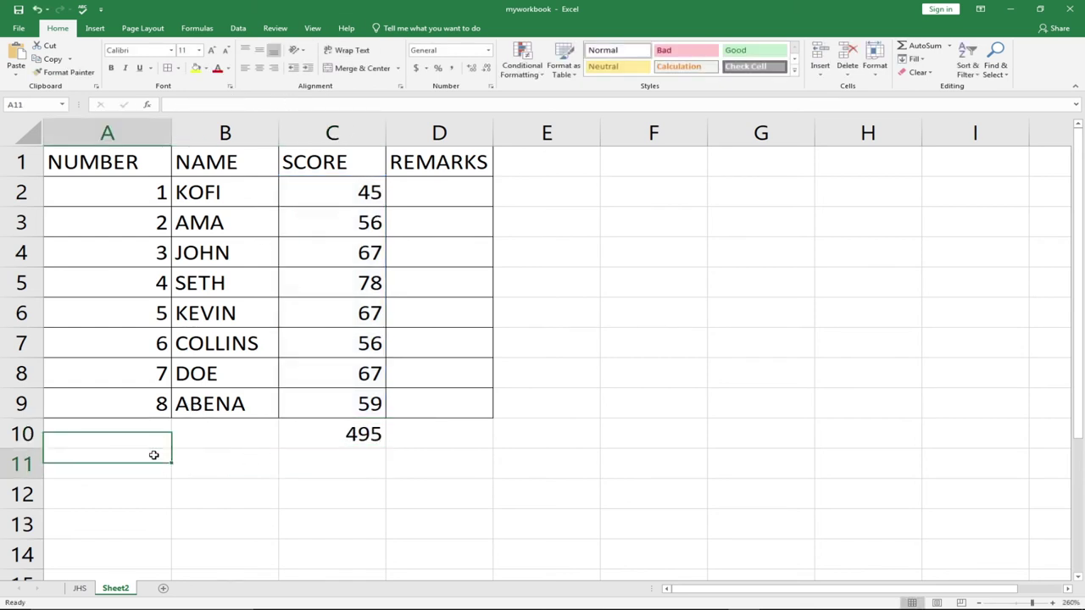
click(98, 433)
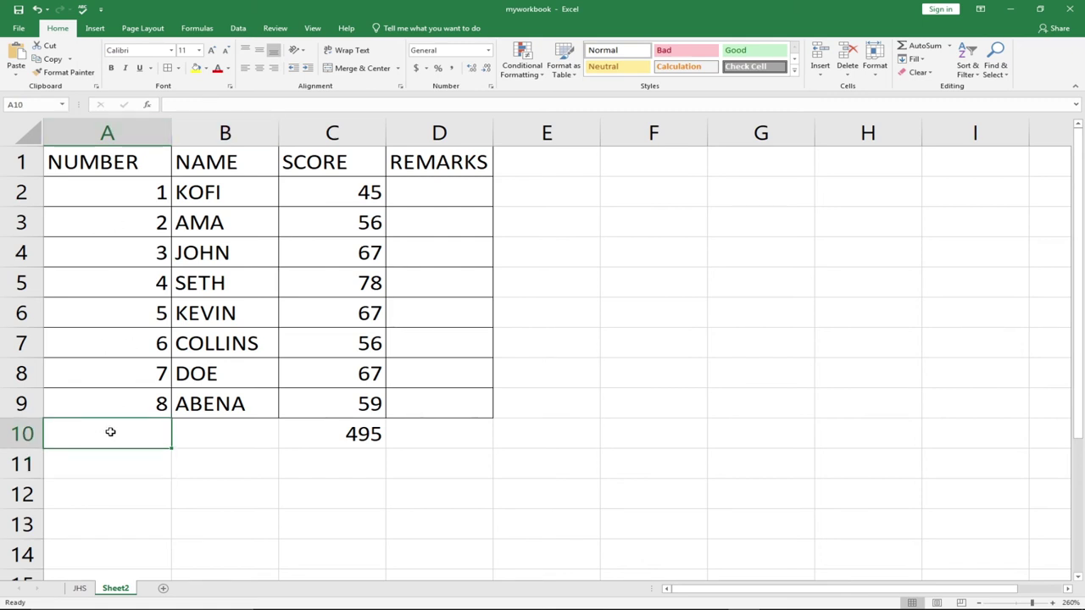
drag(110, 432, 224, 434)
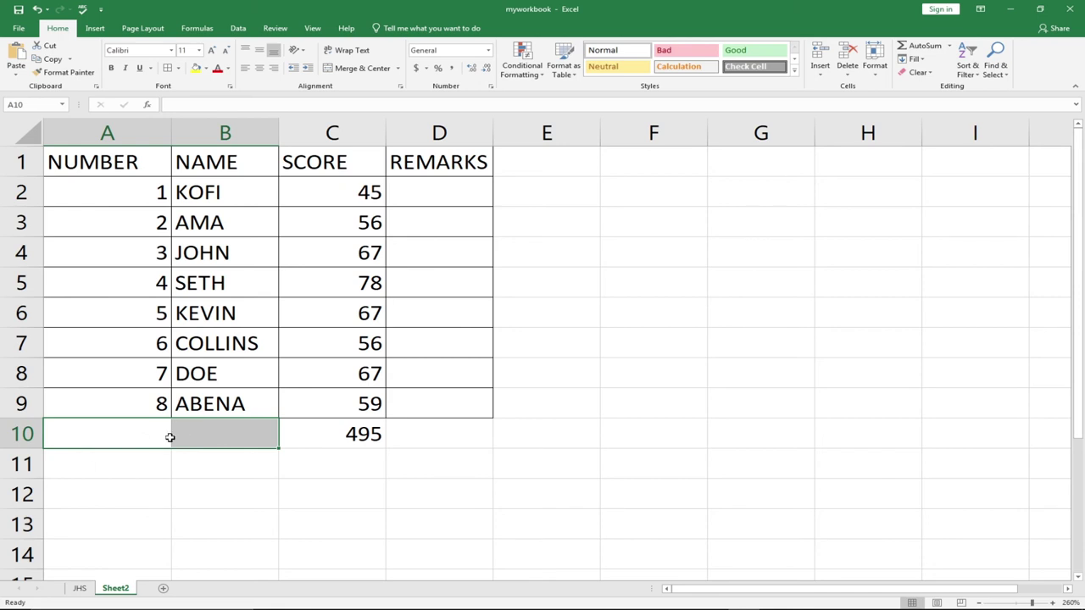
click(363, 69)
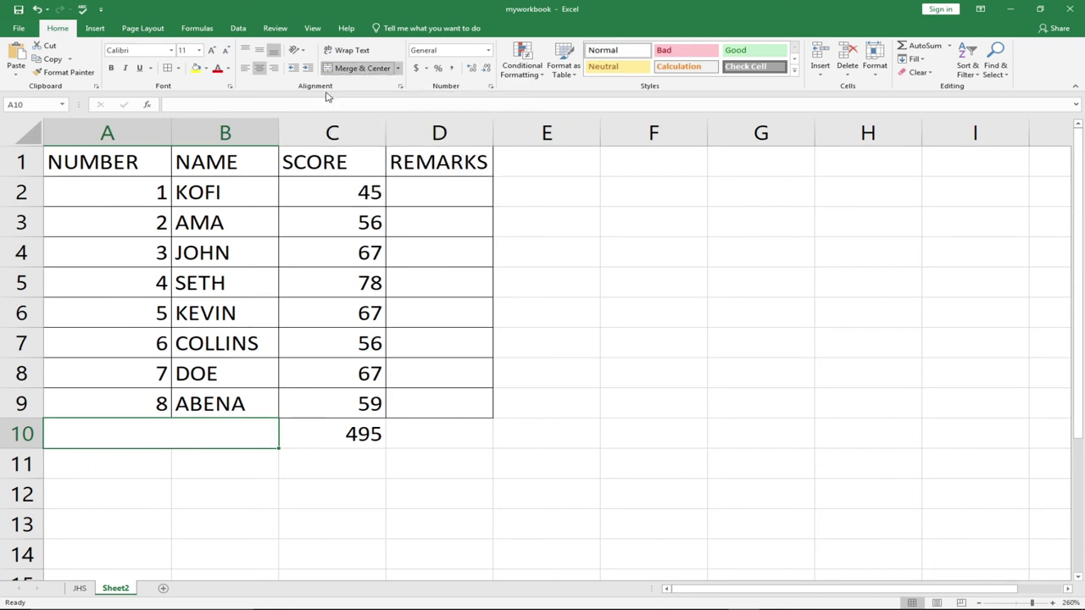
Step: Label the merged cell A10:B10 as TOTAL
click(150, 461)
click(120, 430)
double_click(125, 429)
text(tot)
key(BackSpace)
key(BackSpace)
key(BackSpace)
text(TOTAL)
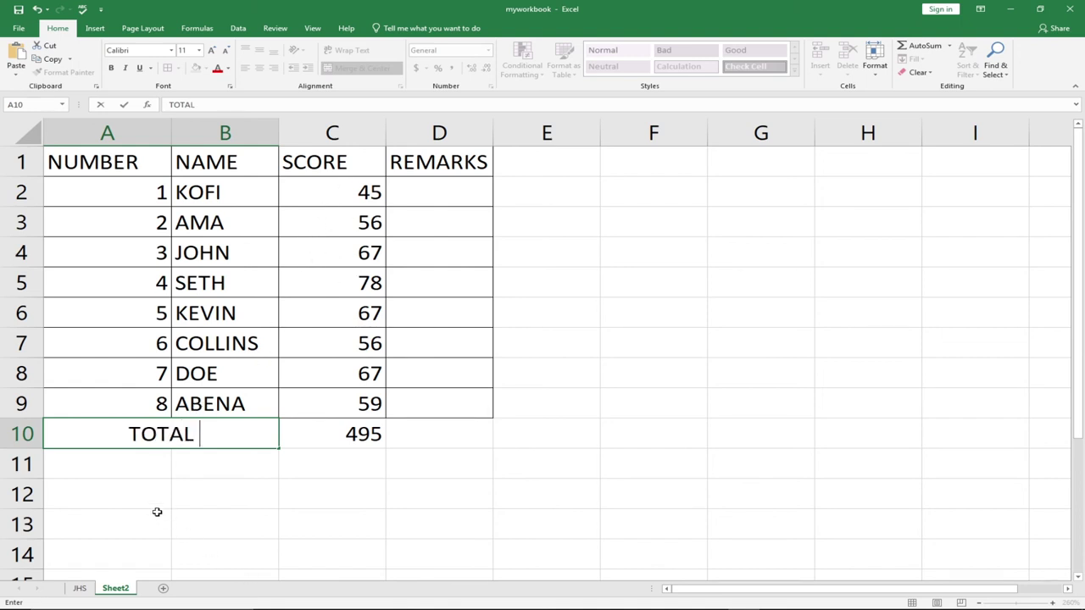
Step: Merge and center cells A11 and B11 and label the merged cell AVERAGE
drag(96, 460, 245, 463)
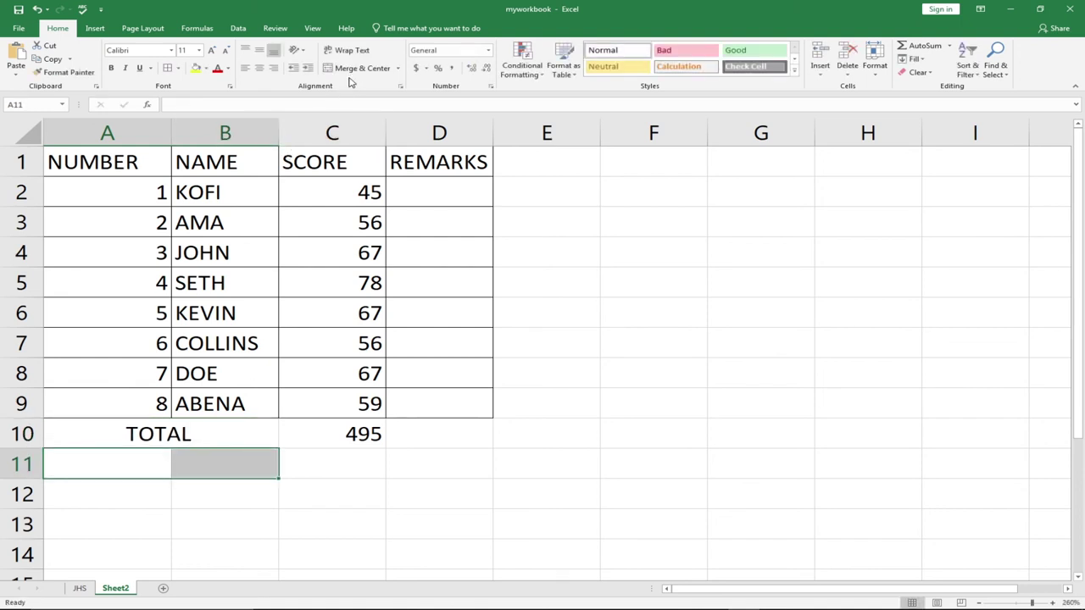
click(354, 68)
text(AVERAGE)
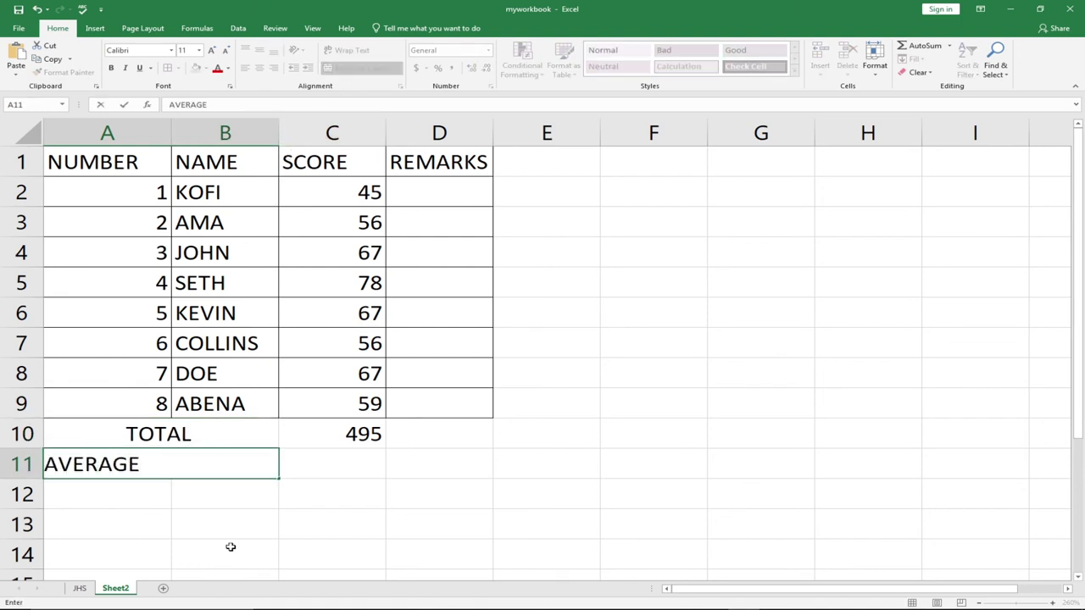
key(Tab)
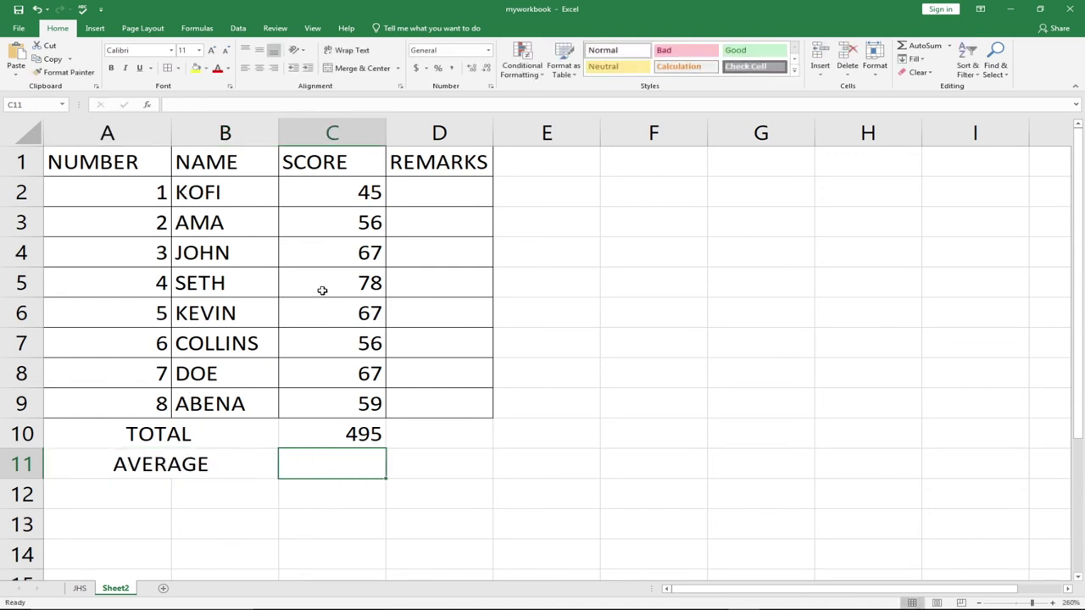
Step: Calculate the average of the scores in C2:C9 with the AVERAGE function in cell C11
double_click(348, 464)
text(=)
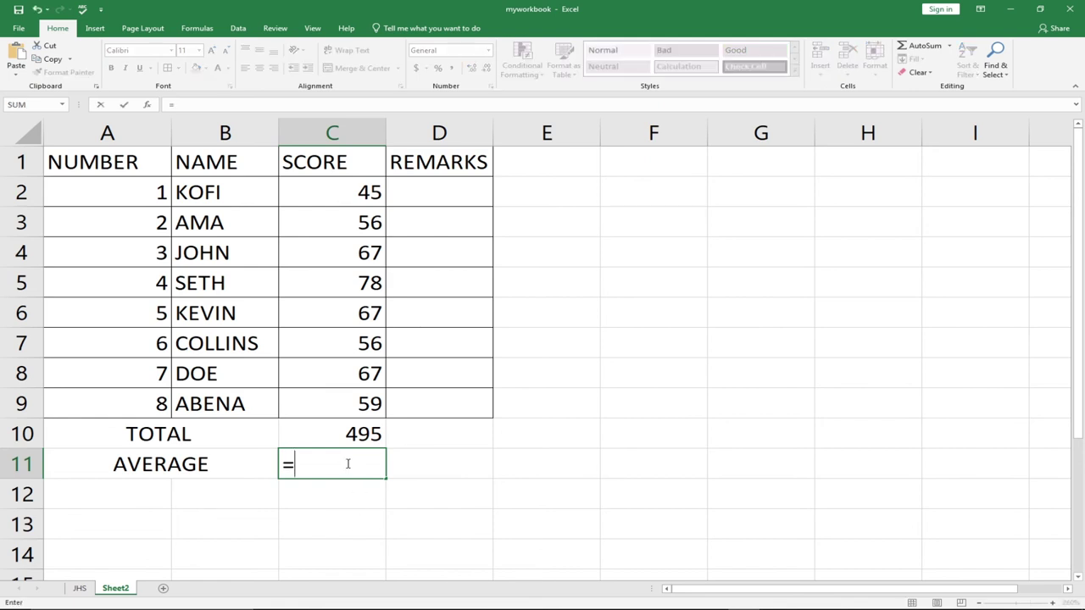
text(AV)
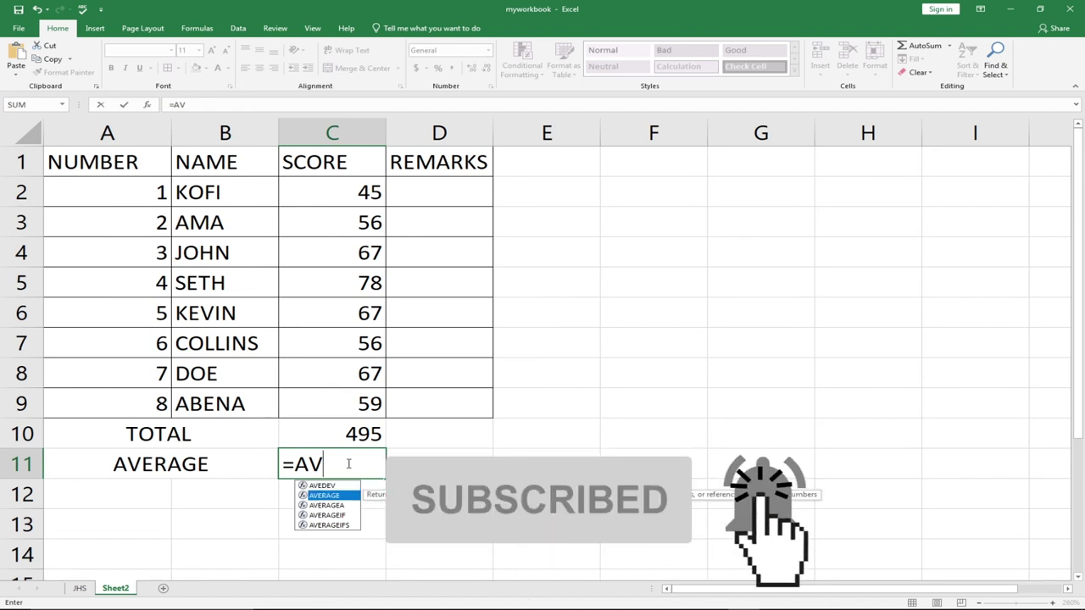
key(Down)
key(Tab)
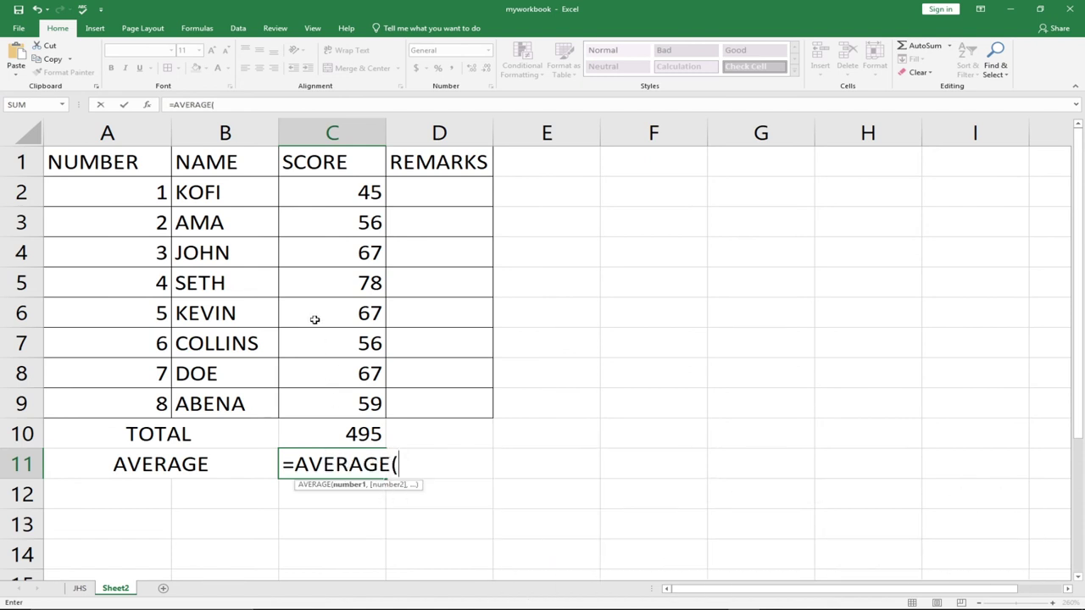
drag(314, 188, 356, 404)
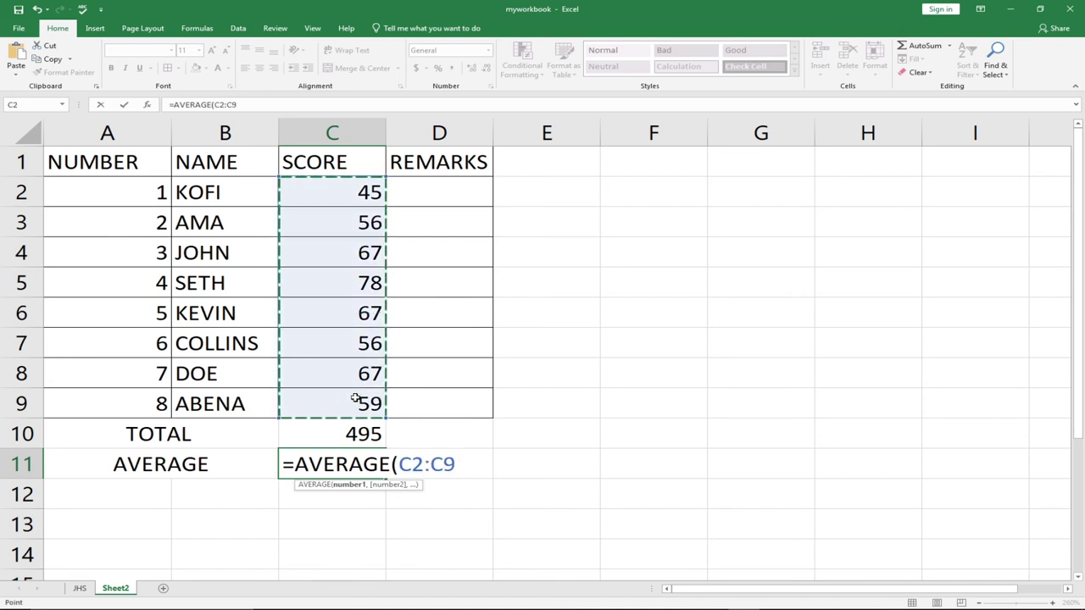
key(Return)
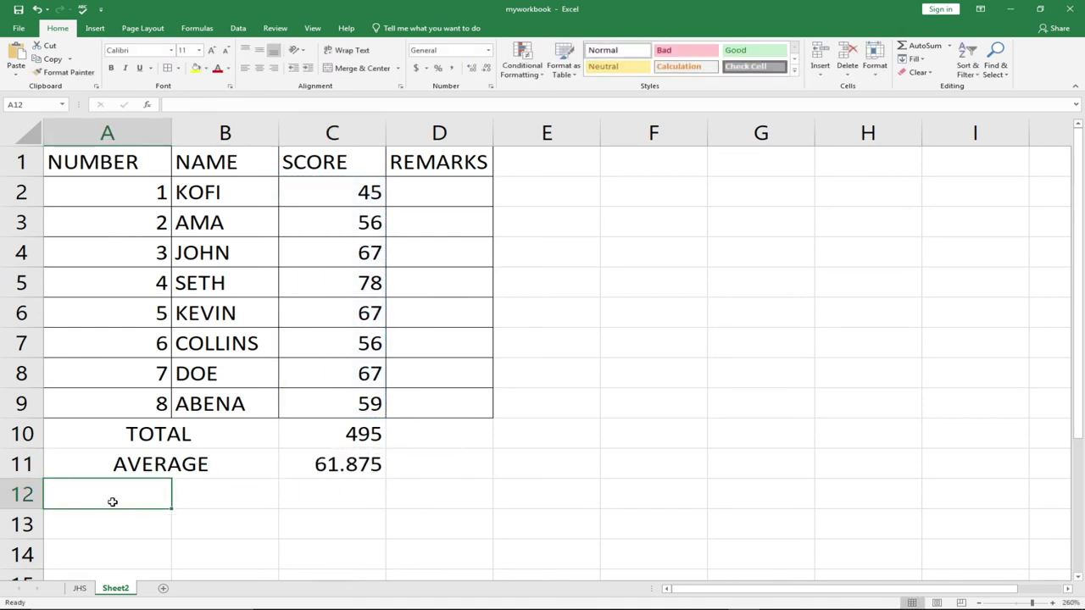
Step: Merge and center cells A12 and B12 and label the merged cell MAX
drag(116, 492, 176, 493)
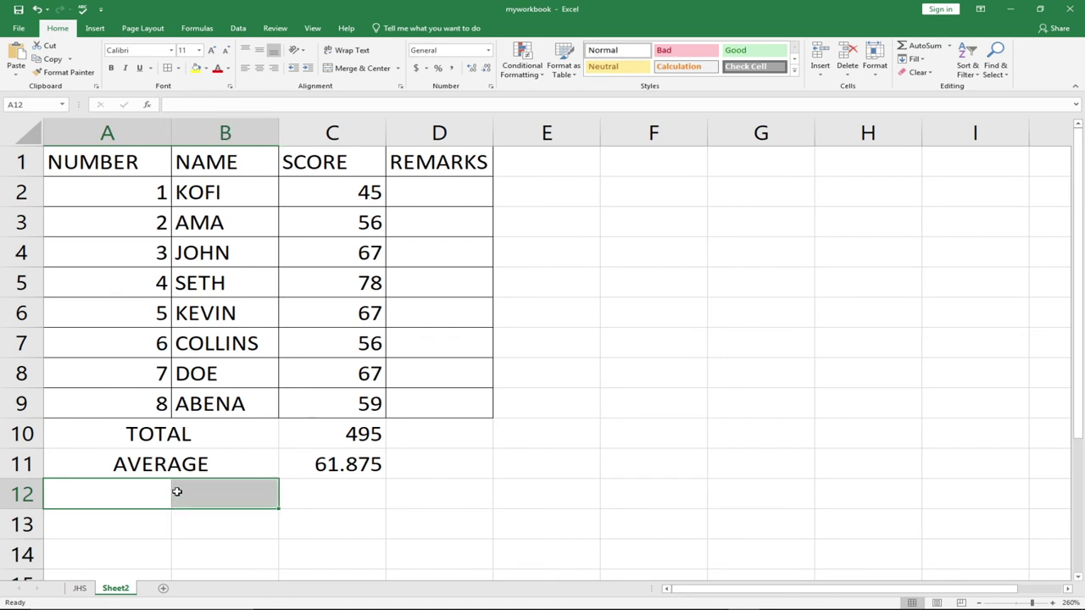
click(352, 68)
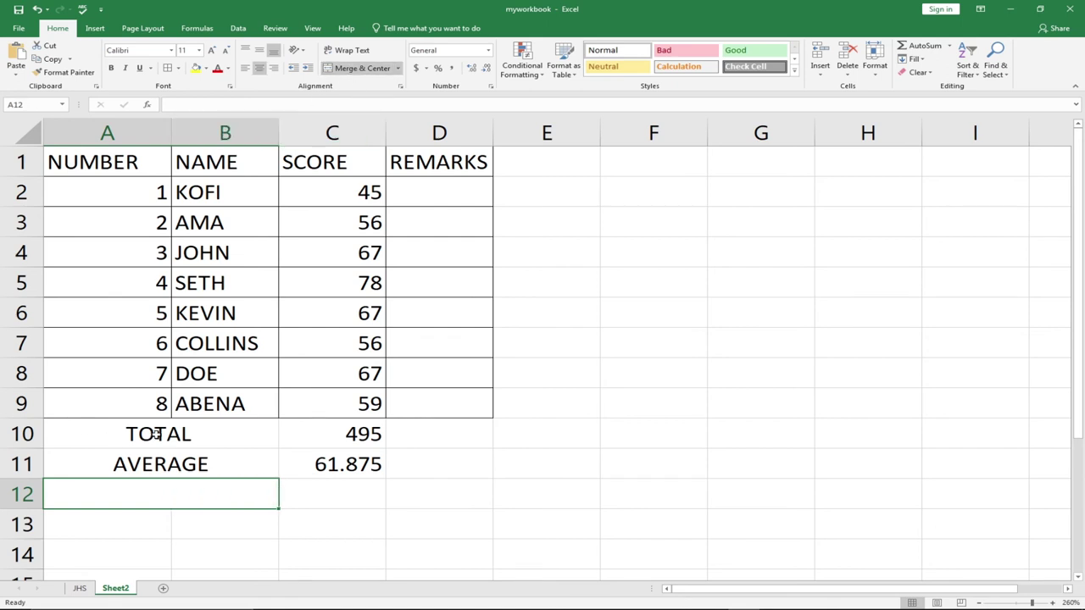
text(MAX)
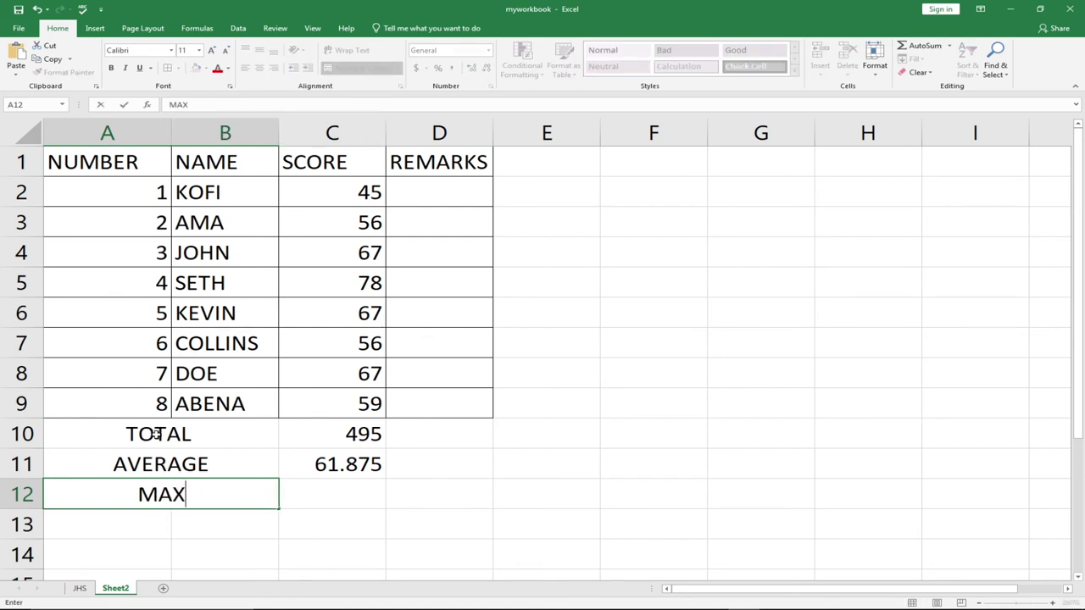
Step: Find the highest score in C2:C9 with the MAX function in cell C12
click(323, 491)
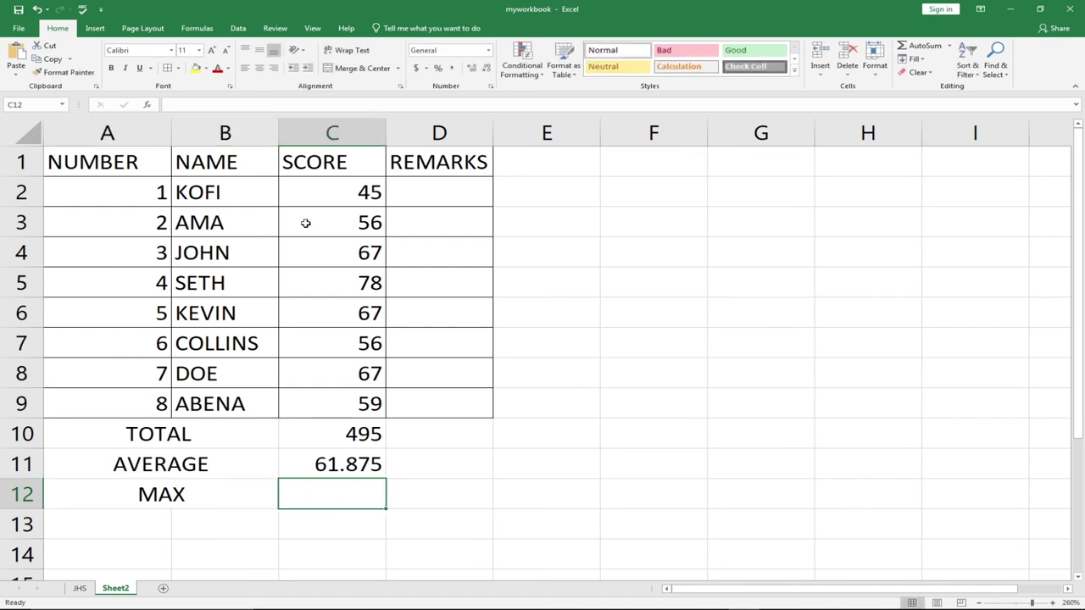
text(=MA)
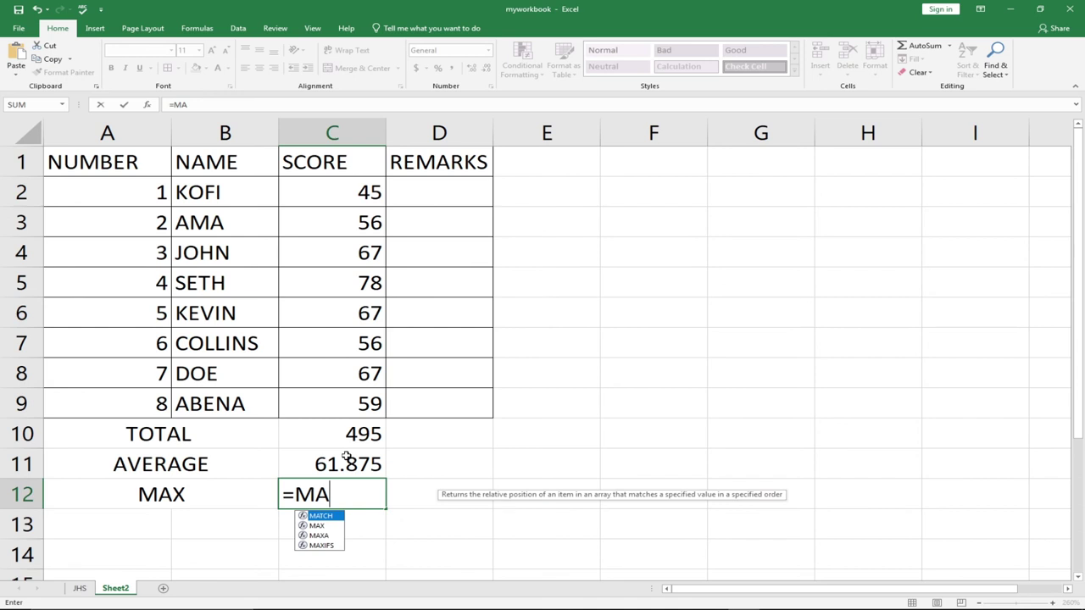
key(Down)
key(Tab)
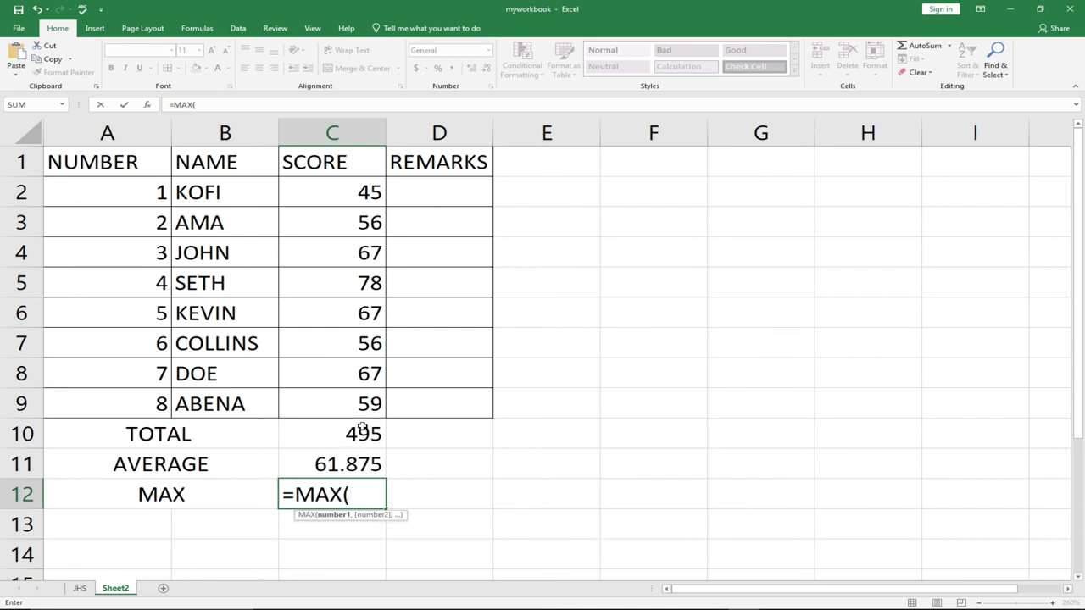
click(329, 188)
drag(331, 252, 312, 394)
key(Return)
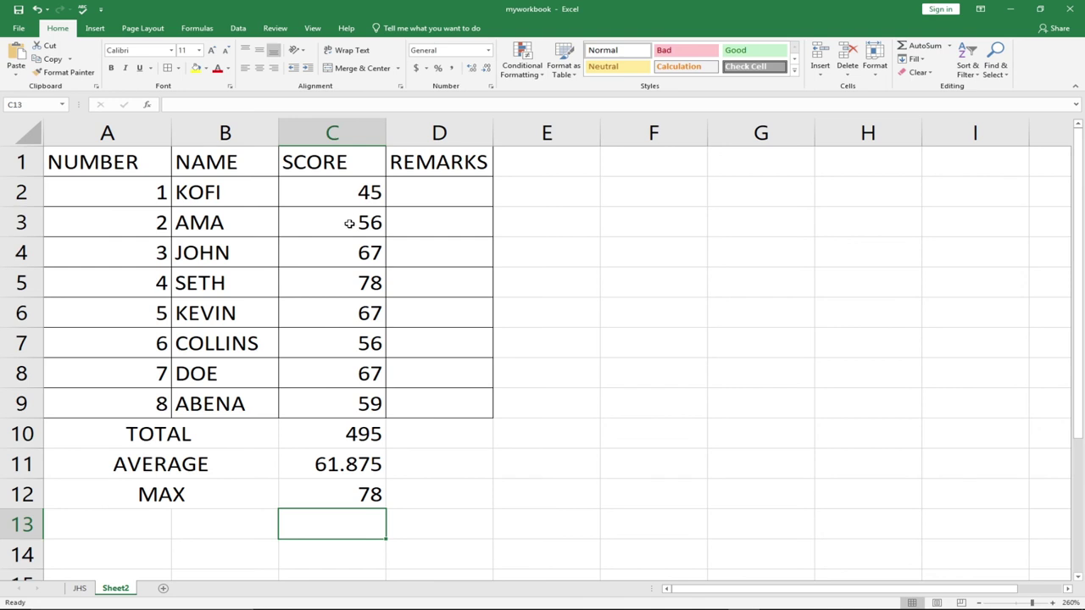
Step: Merge and center cells A13 and B13 and label the merged cell MIN
click(144, 519)
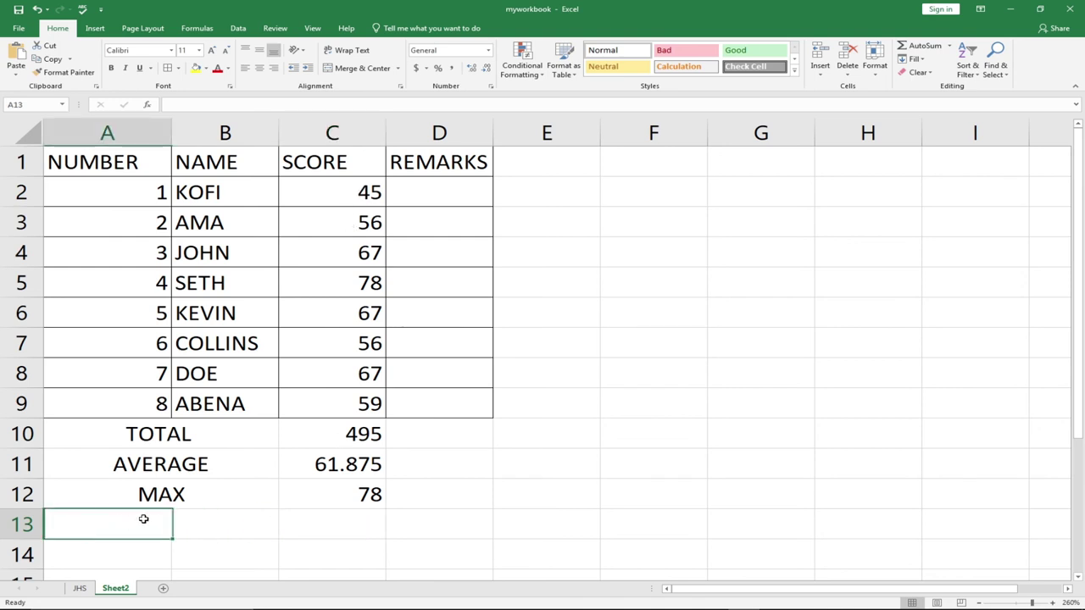
drag(143, 519, 184, 518)
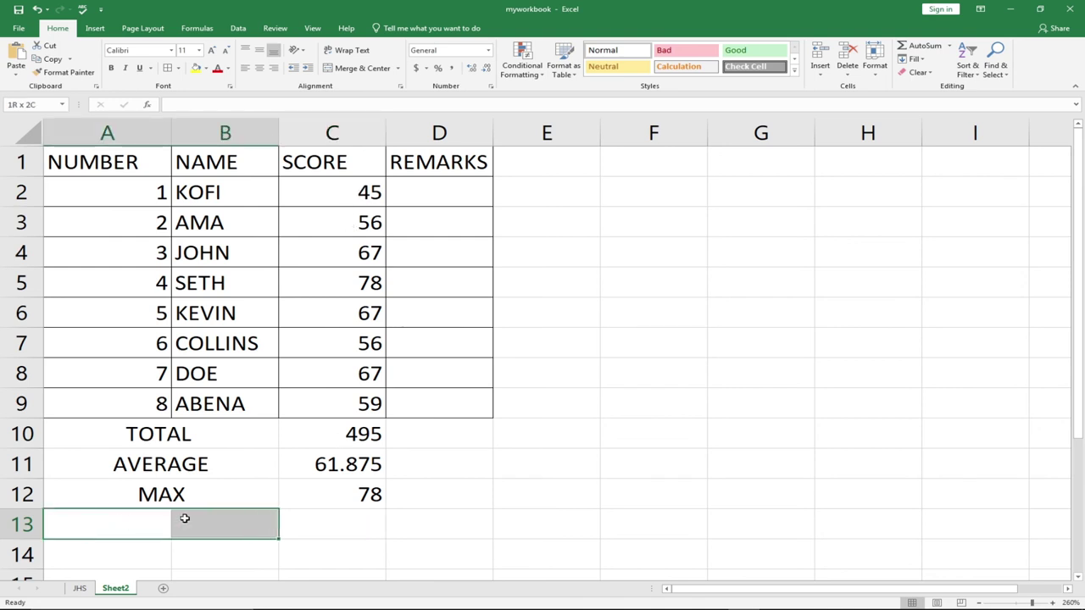
click(351, 67)
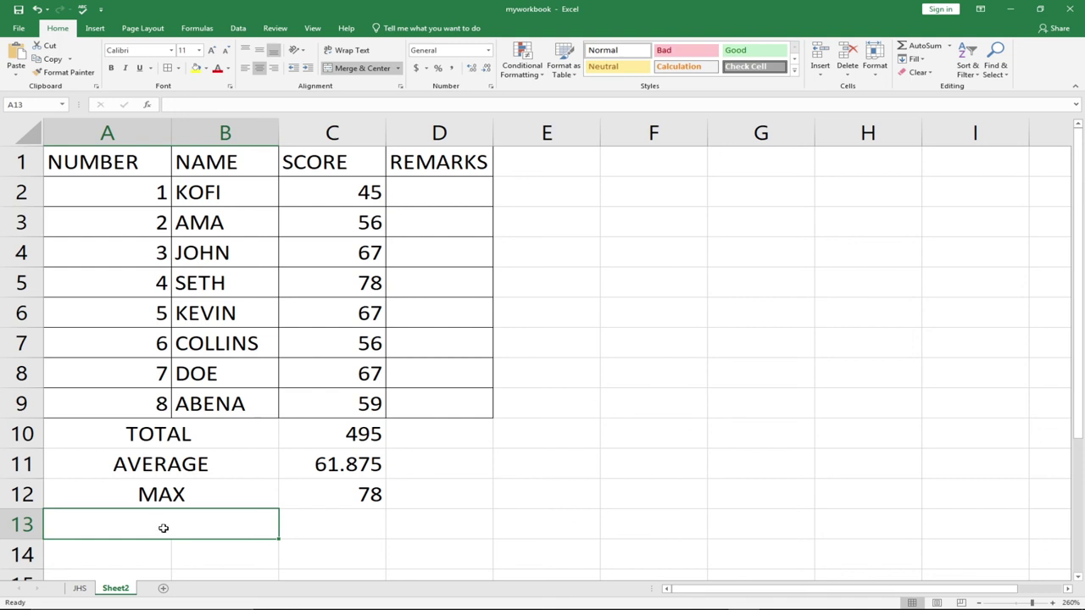
text(MIN)
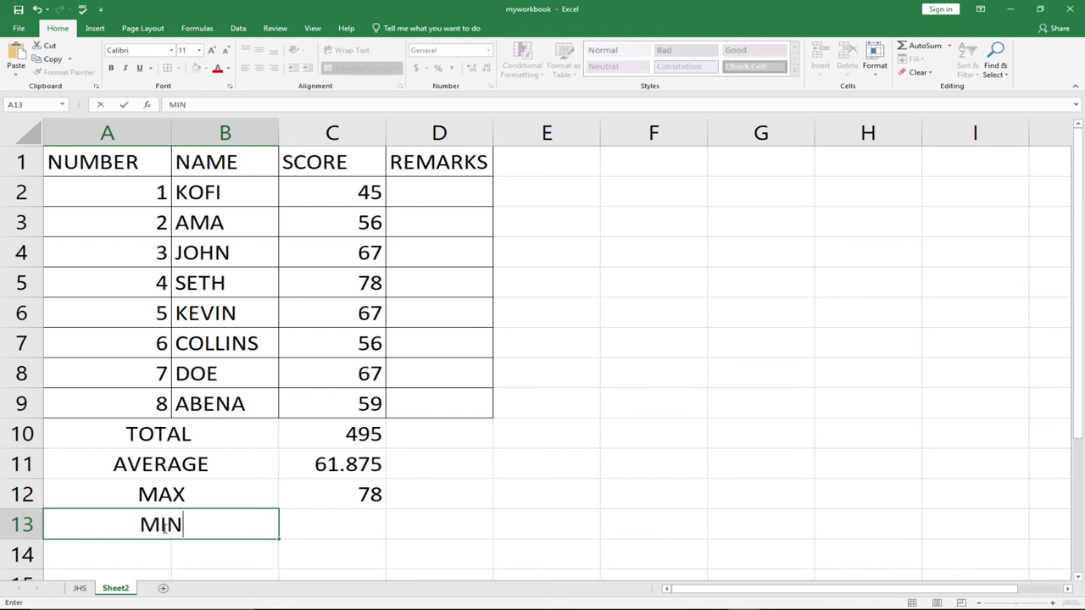
Step: Find the lowest score in C2:C9 with the MIN function in cell C13
click(306, 522)
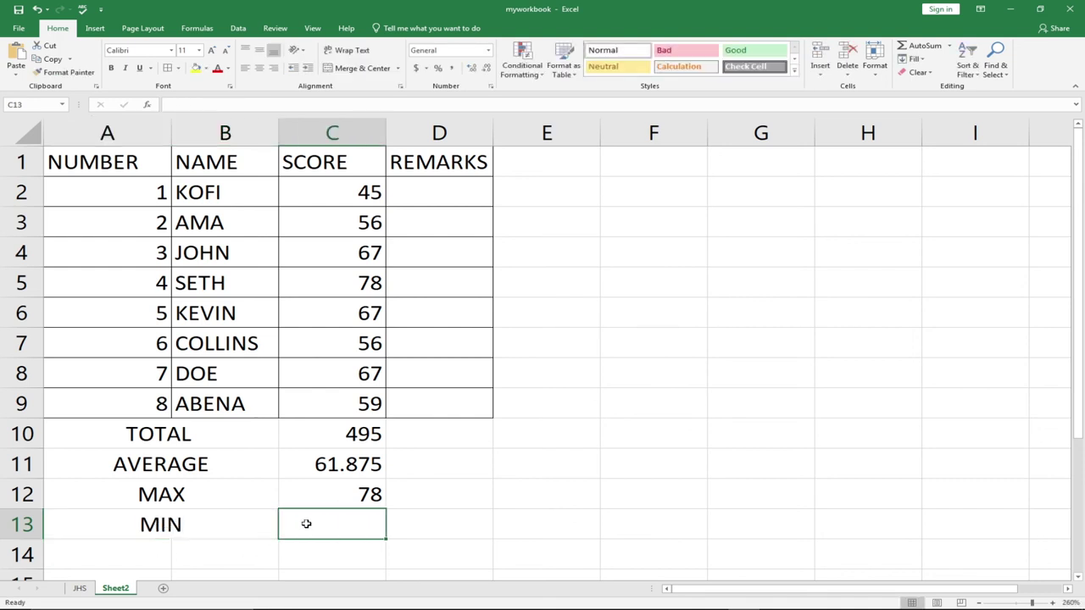
text(=)
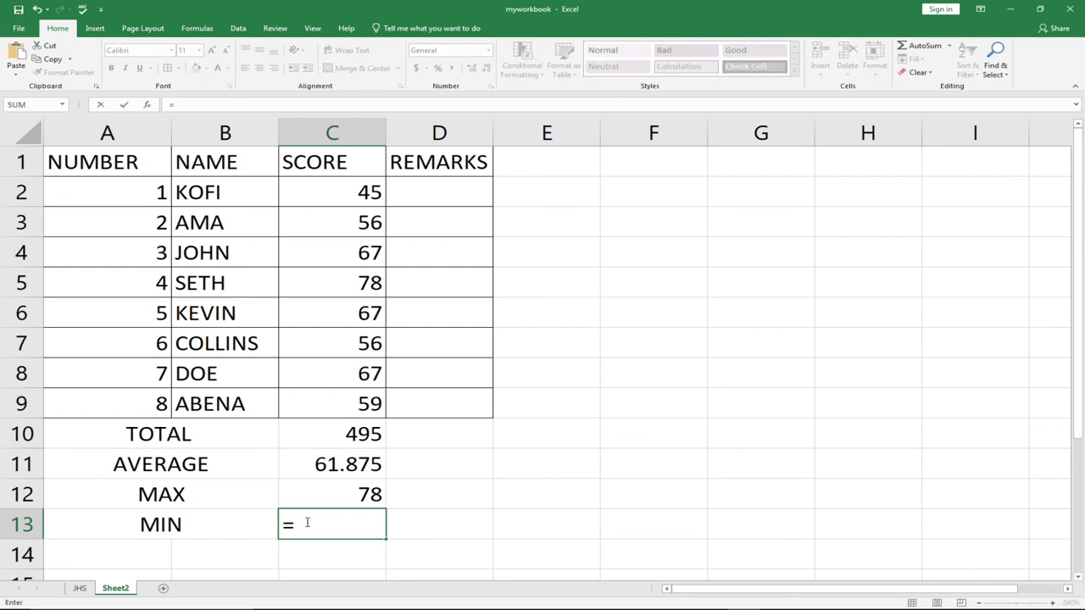
text(MIN)
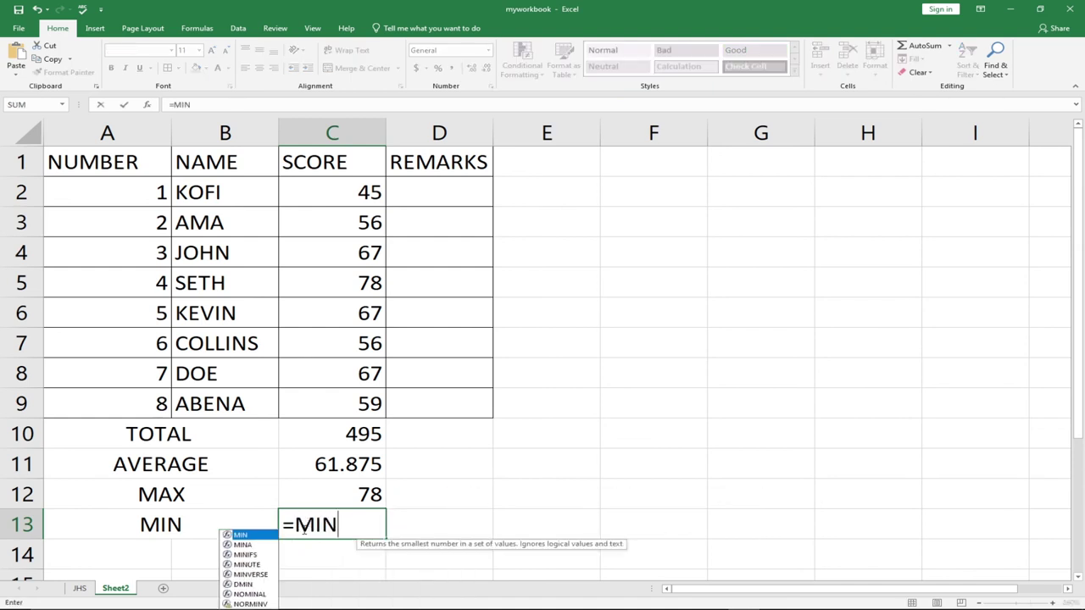
text(()
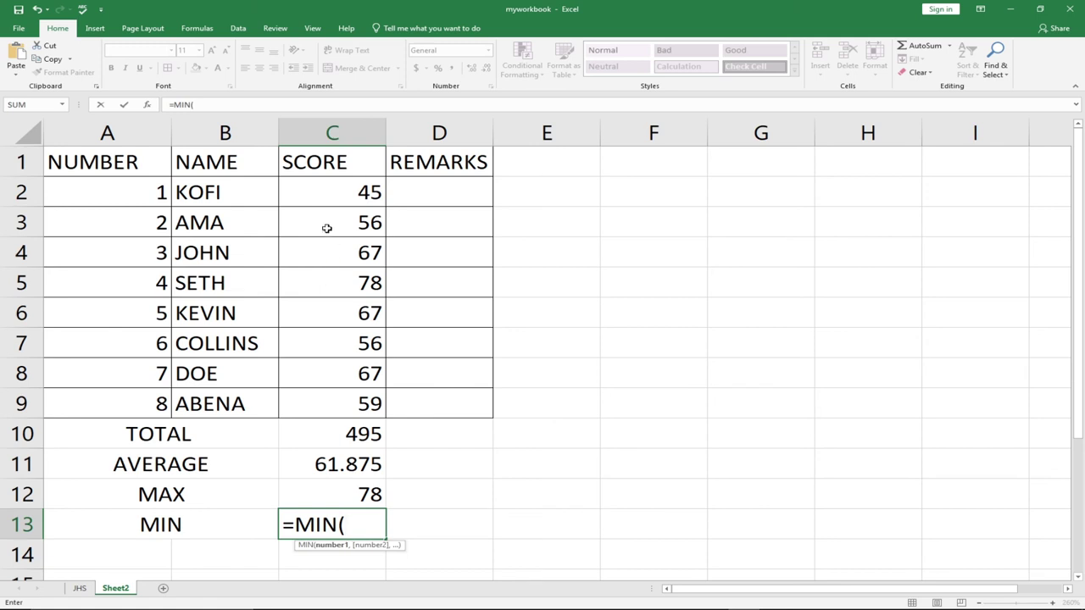
drag(325, 190, 314, 392)
key(Return)
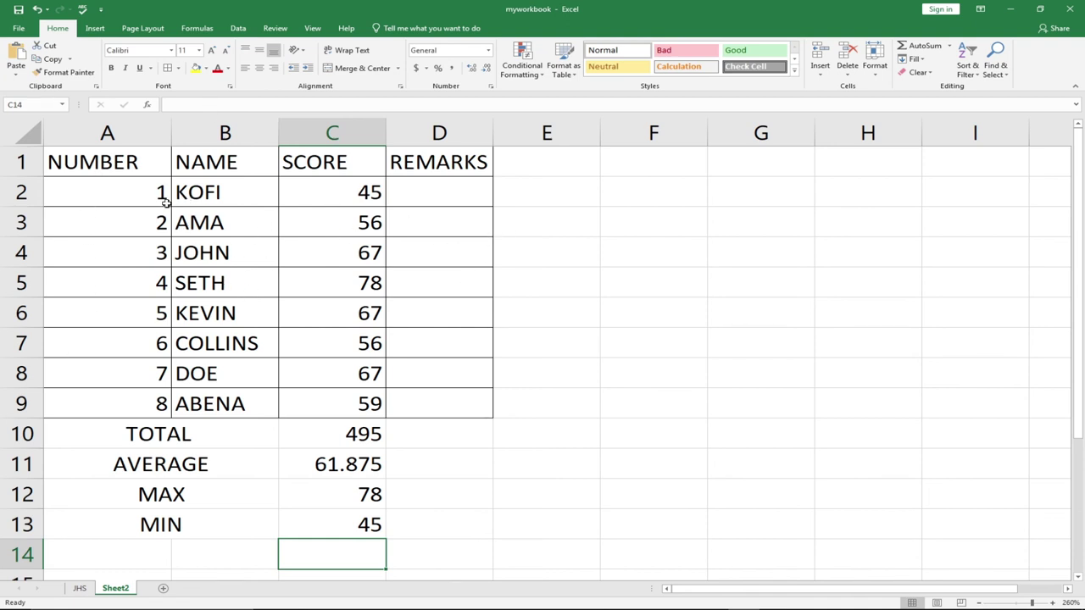
Step: Insert a 3-D clustered column chart from the NUMBER, NAME and SCORE data in A1:C9
drag(60, 150, 327, 395)
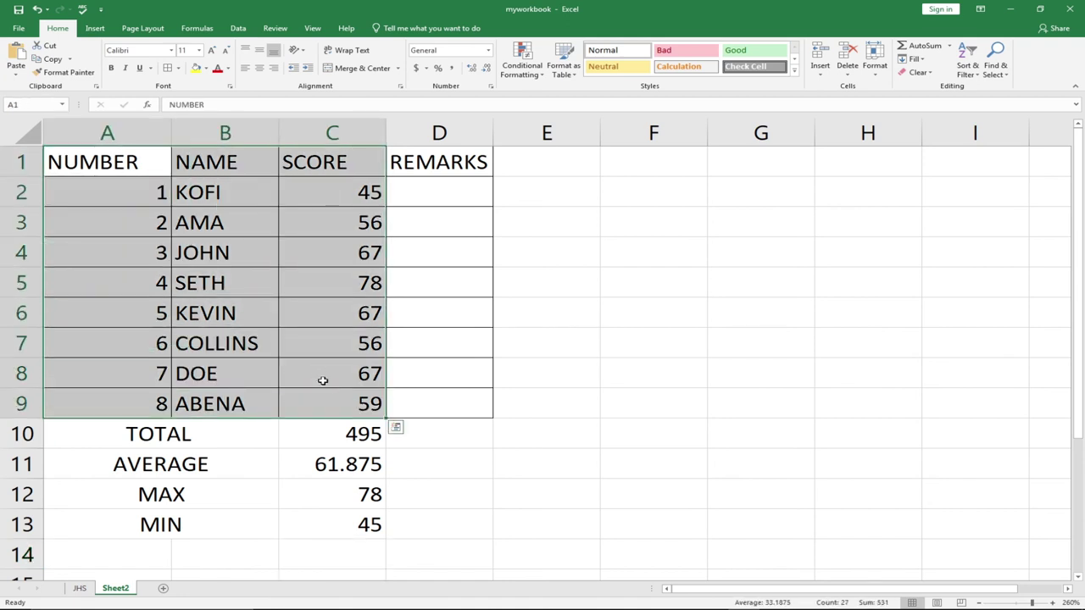
click(95, 29)
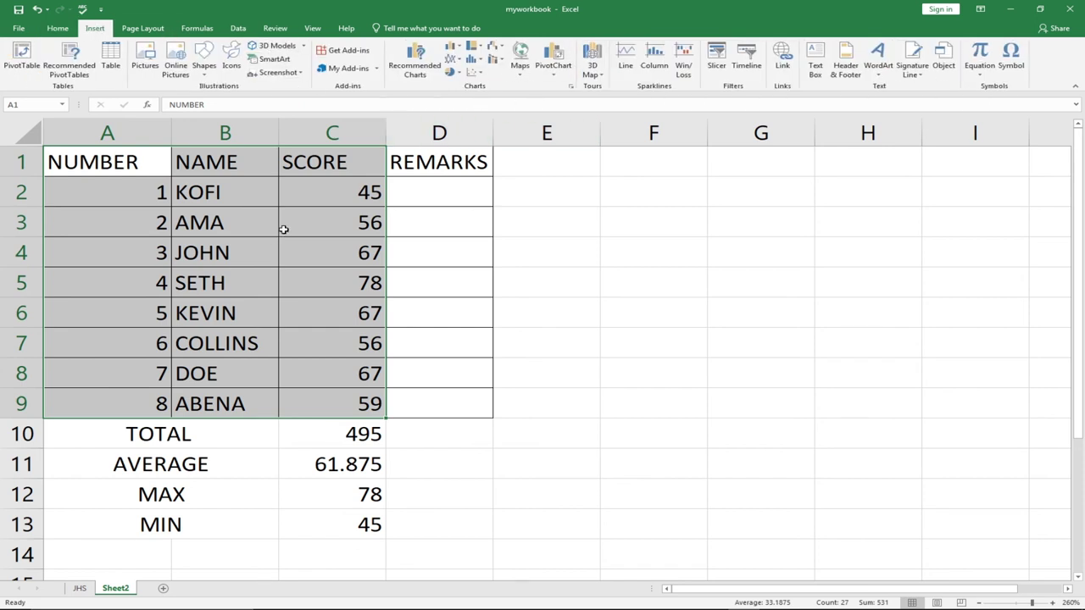
click(454, 46)
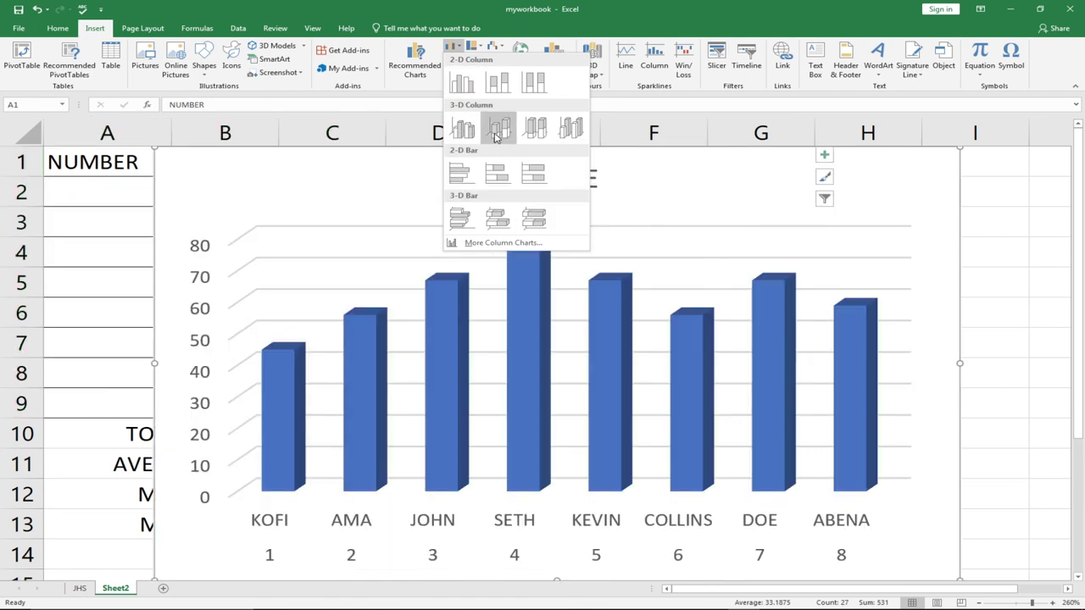
click(463, 128)
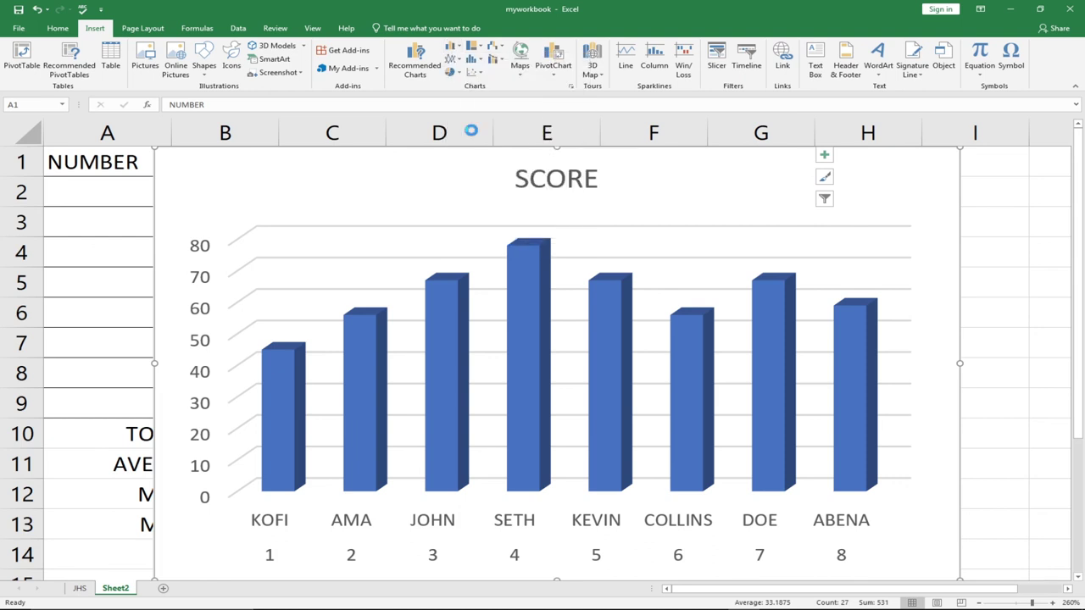
Step: Shrink the score chart and move it beside the table, over columns E to I
click(153, 154)
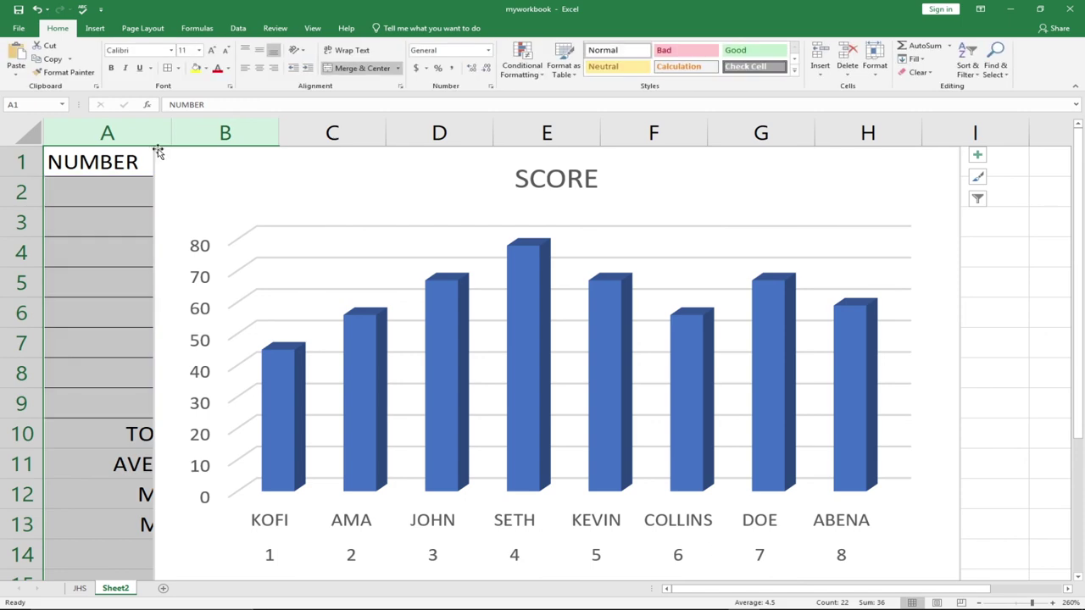
click(187, 184)
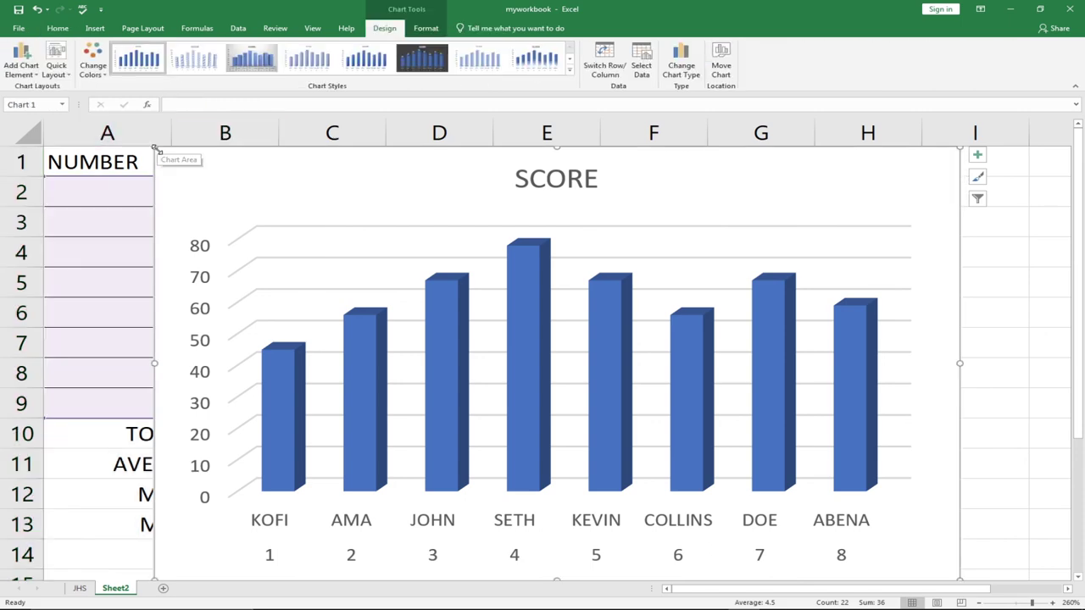
drag(297, 210, 438, 264)
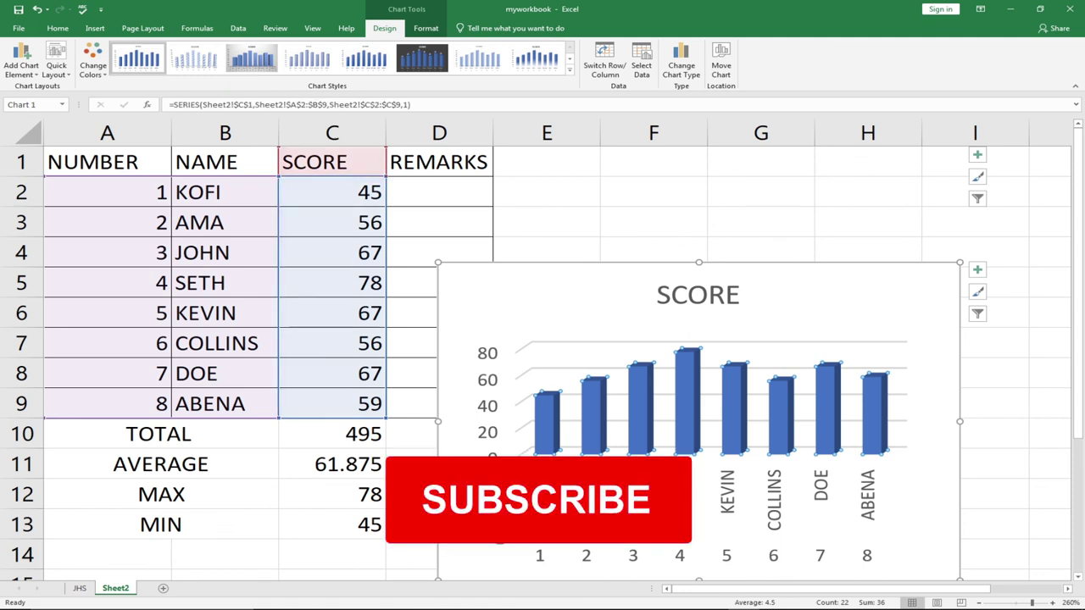
drag(575, 308, 642, 185)
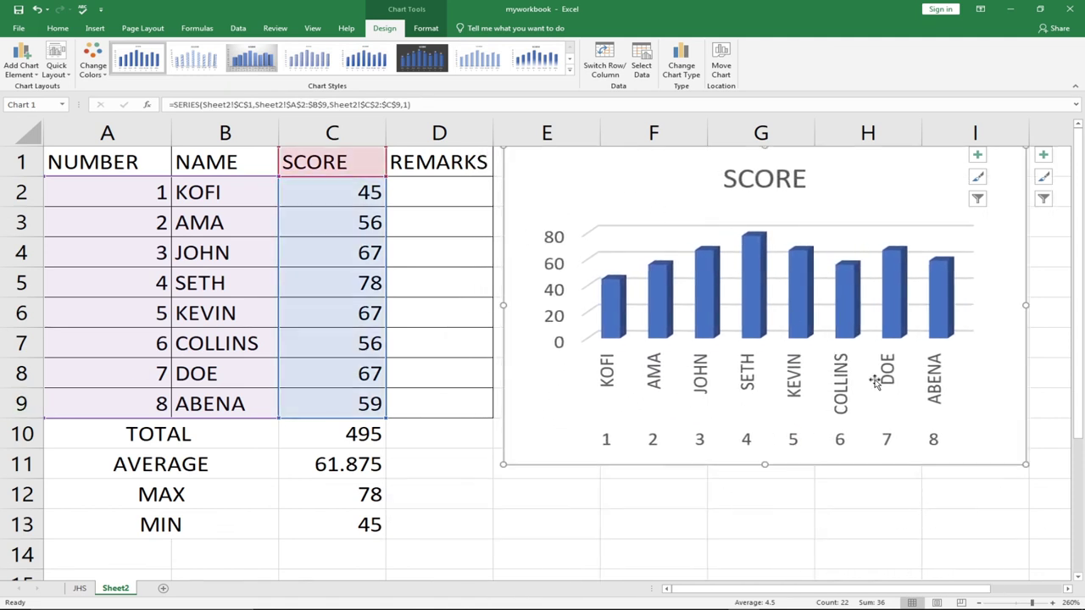
Step: Reduce the score chart's size slightly and apply the dark chart style Style 6
drag(1026, 464, 1003, 441)
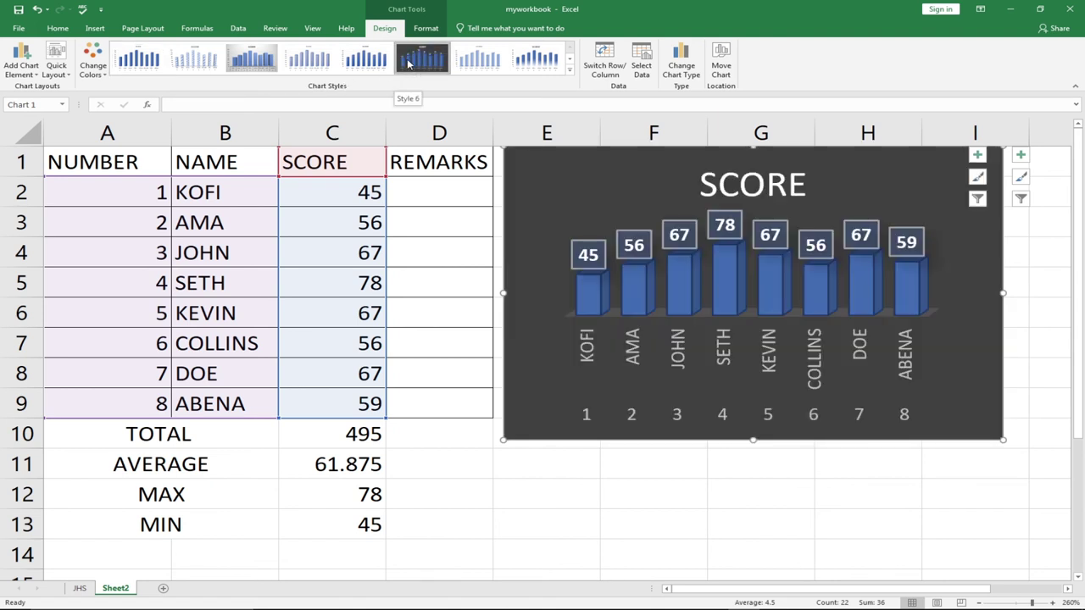
click(408, 61)
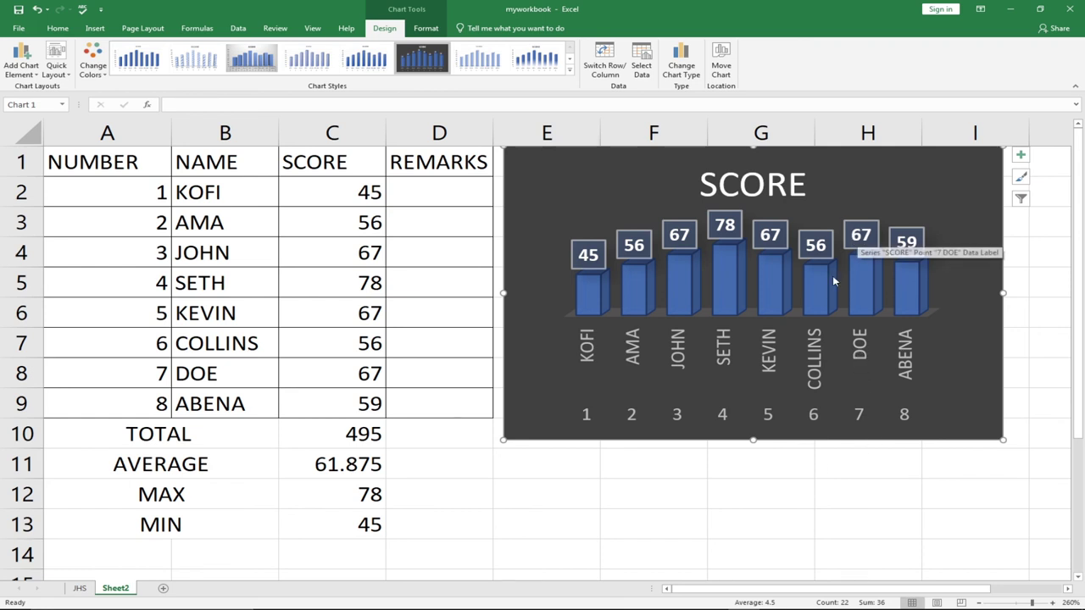
Step: Try the first chart styles on the score chart, apply the grey gradient one, and recolour the columns with the orange-led Colorful palette
click(139, 59)
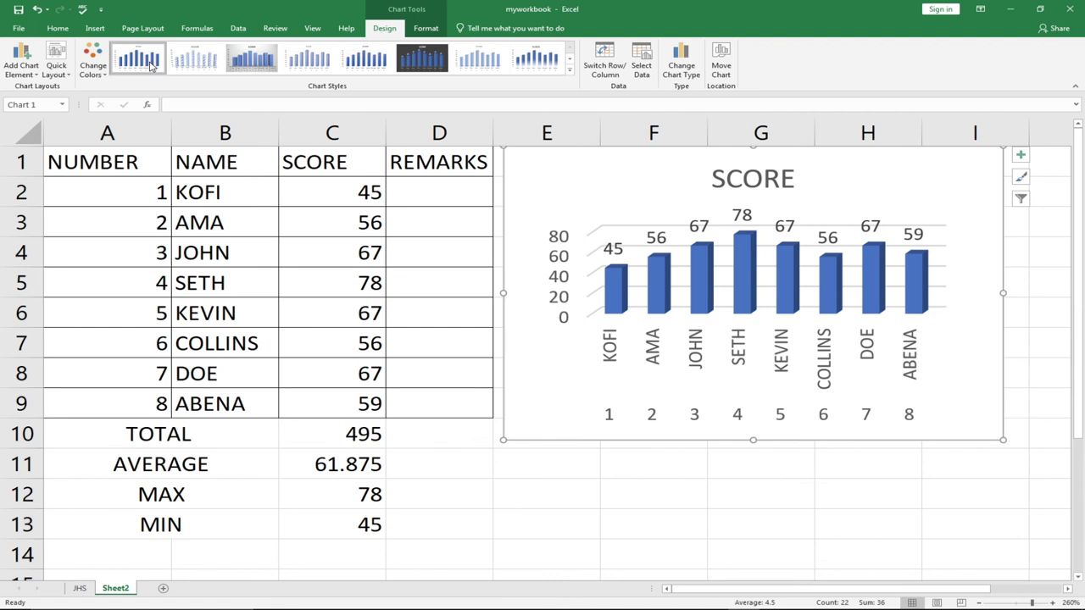
click(197, 61)
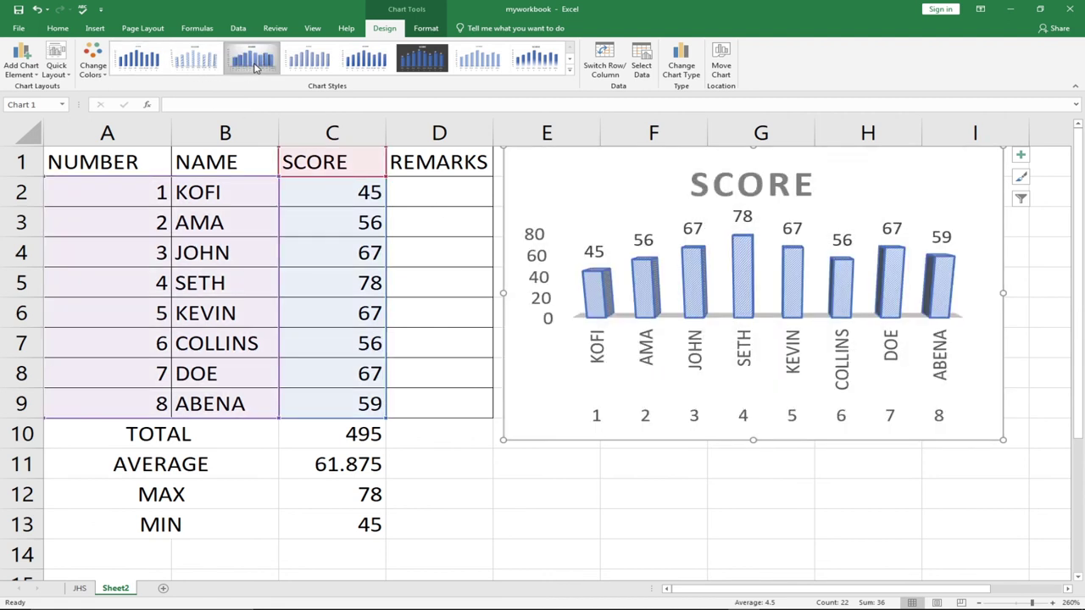
click(252, 59)
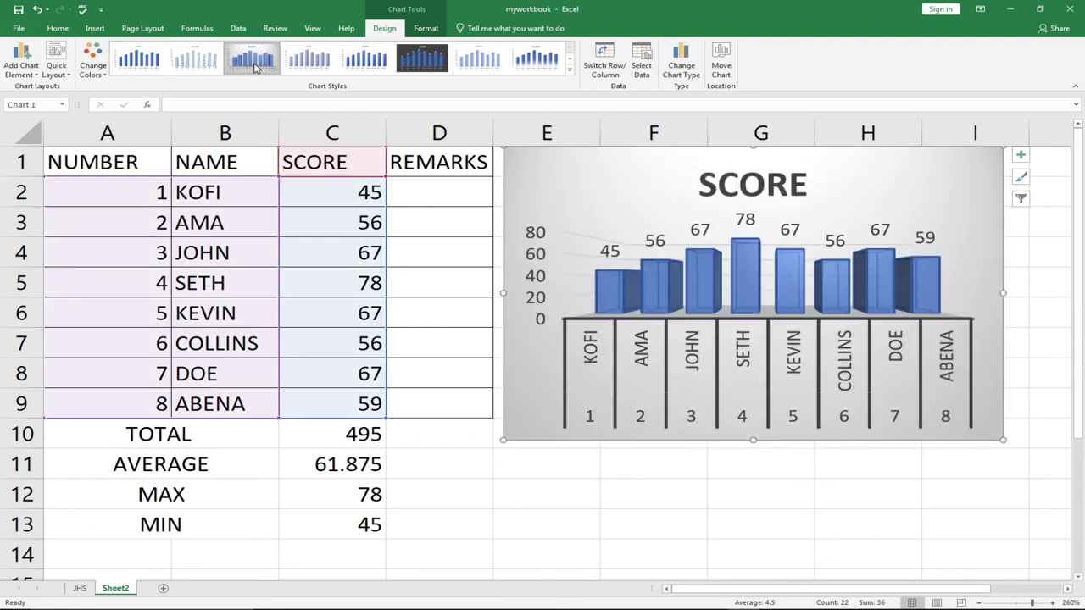
click(105, 75)
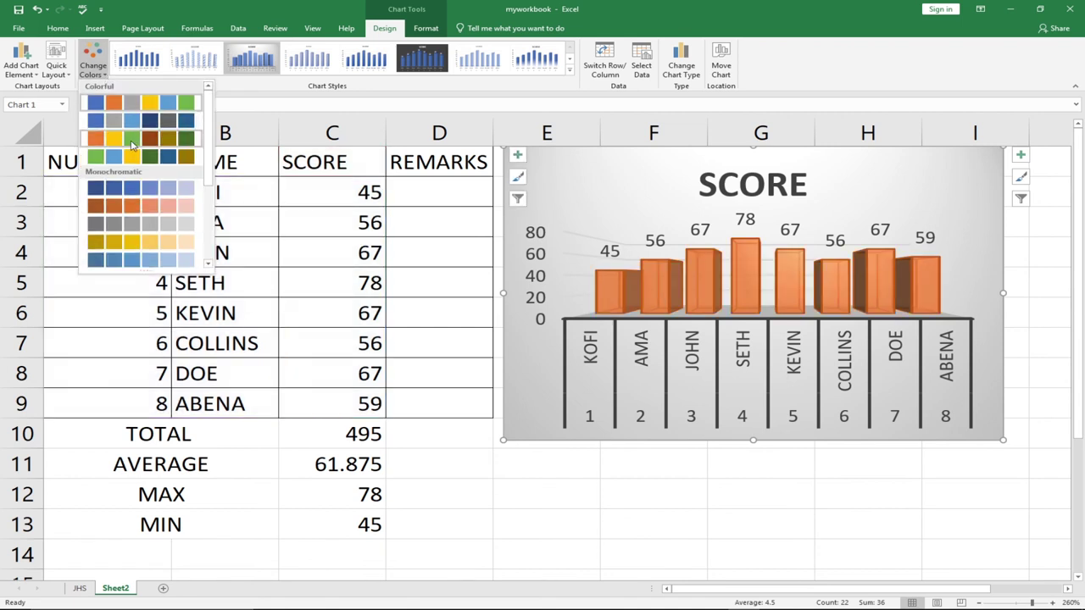
click(1000, 299)
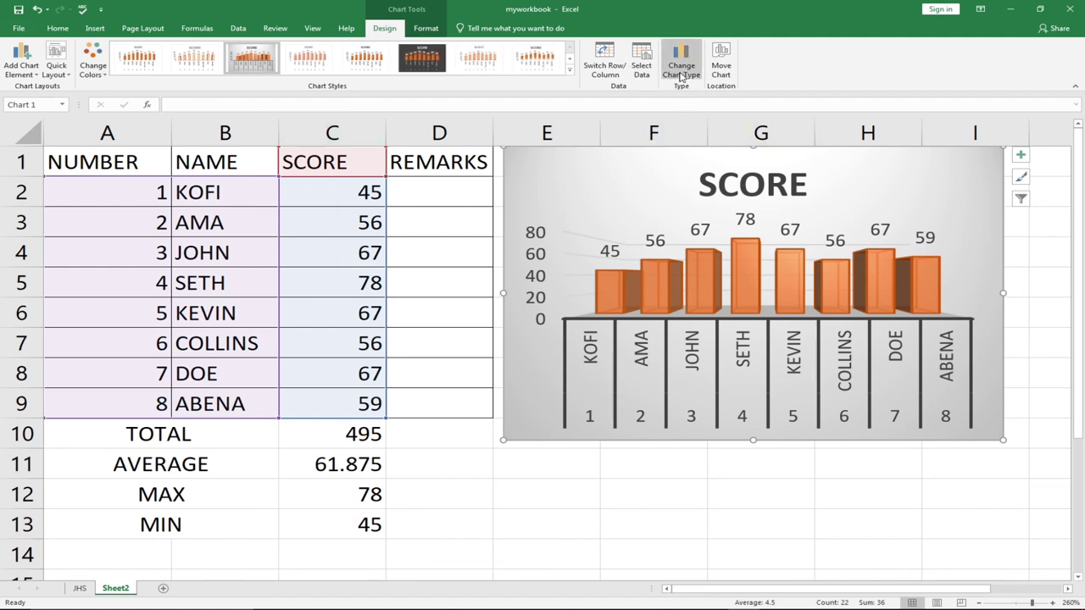
Step: Change the score chart's type from column to 3-D Pie
click(681, 75)
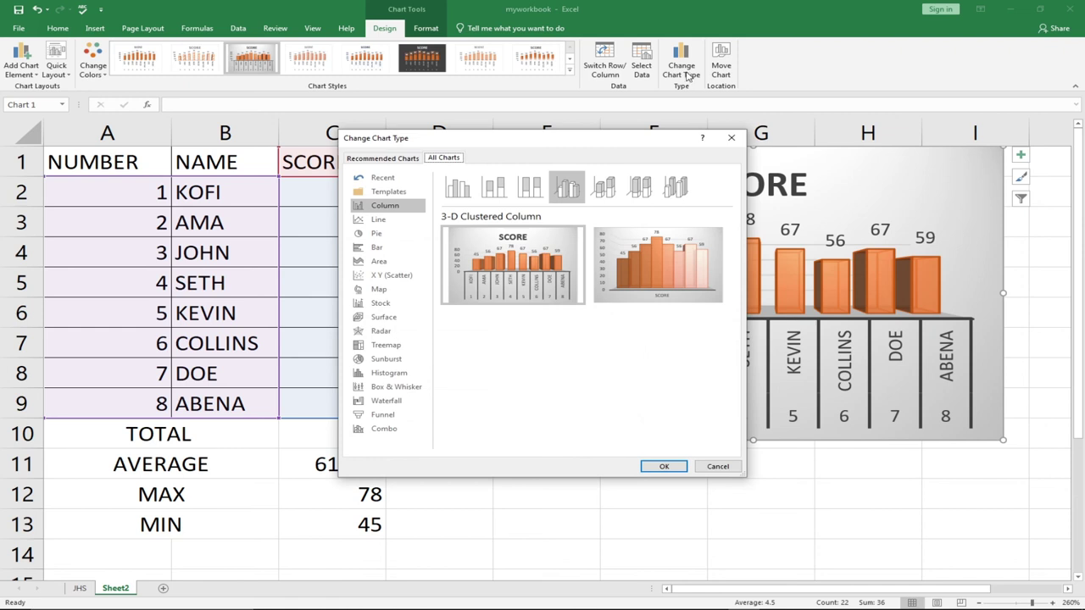
click(381, 235)
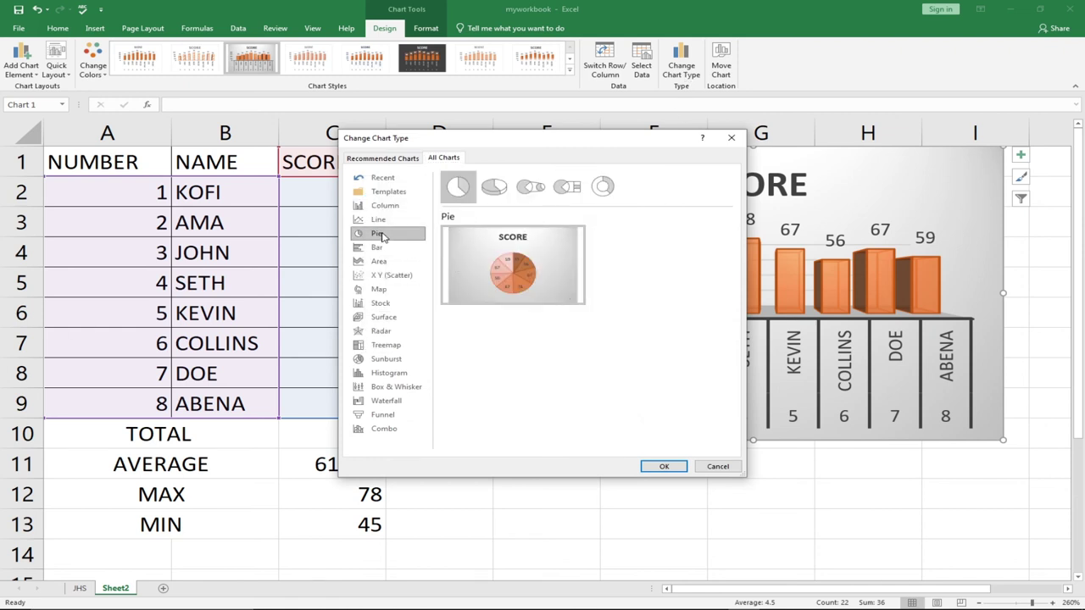
click(495, 188)
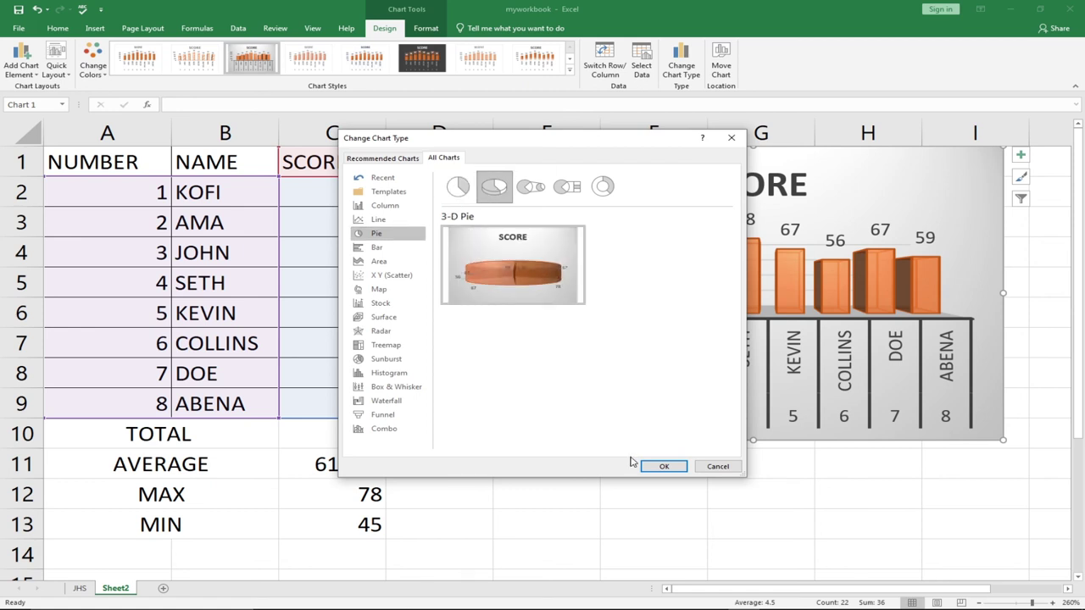
click(658, 466)
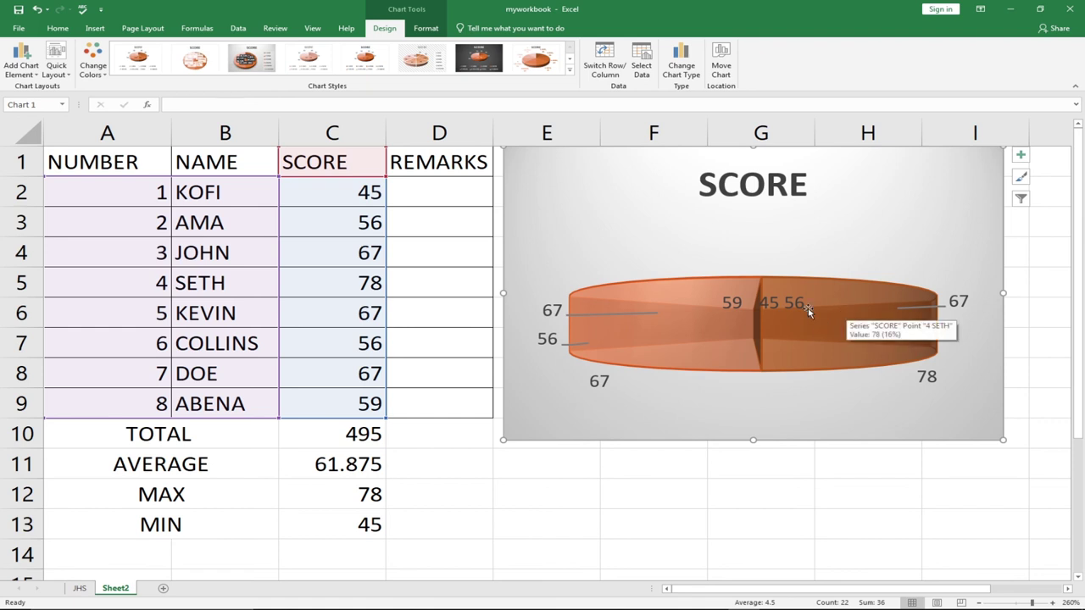
Step: Try the dark and grey gradient styles on the pie chart, and apply the last available style with a white background
click(488, 62)
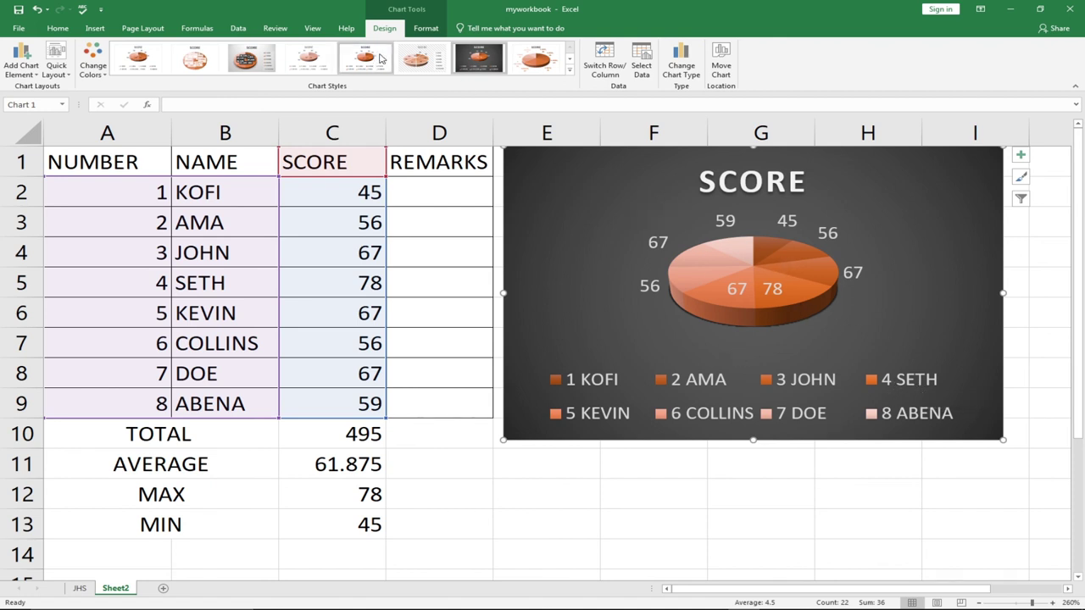
click(246, 63)
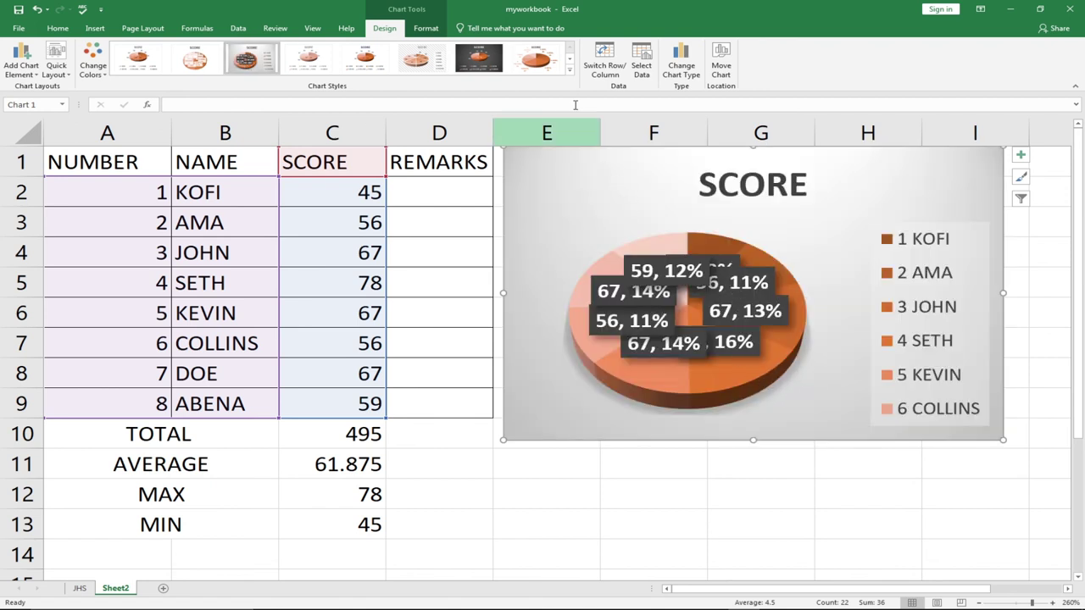
click(571, 75)
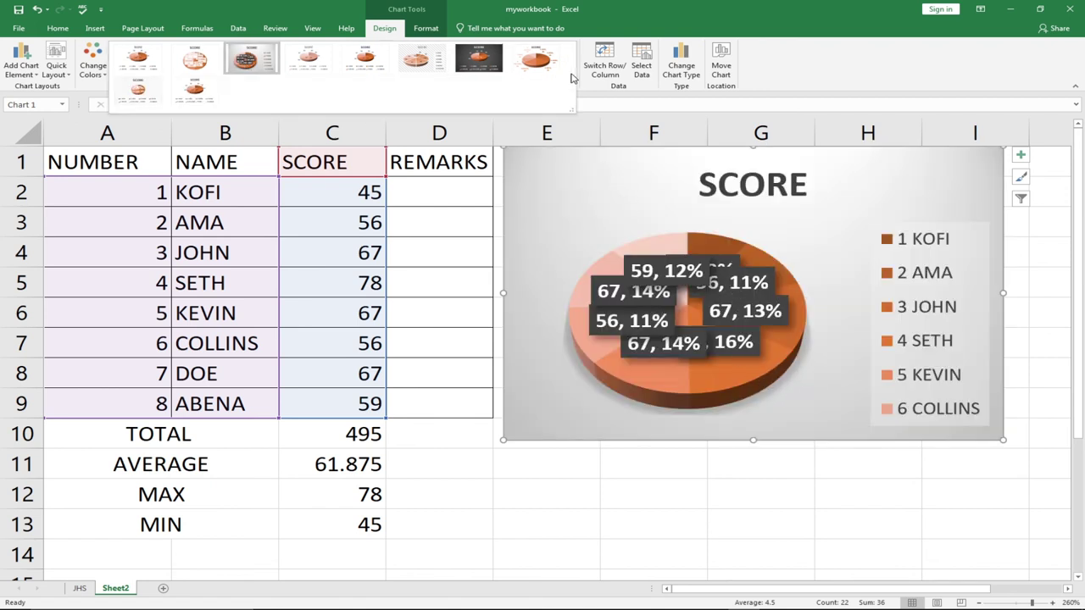
click(210, 93)
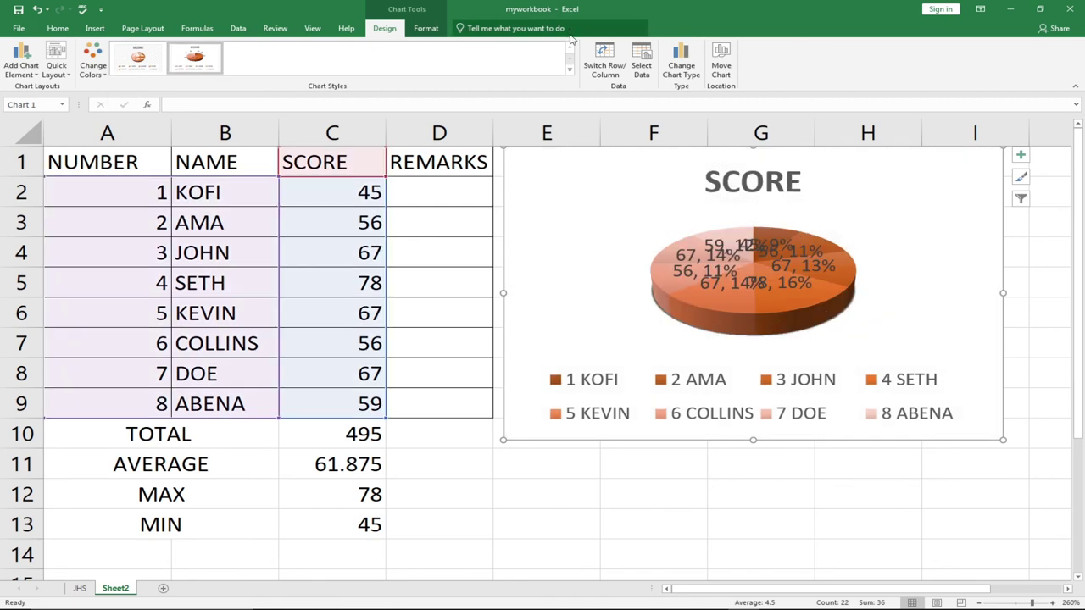
Step: Change the score chart's type to Line with Markers, try the solid orange style and apply the dark one
click(684, 78)
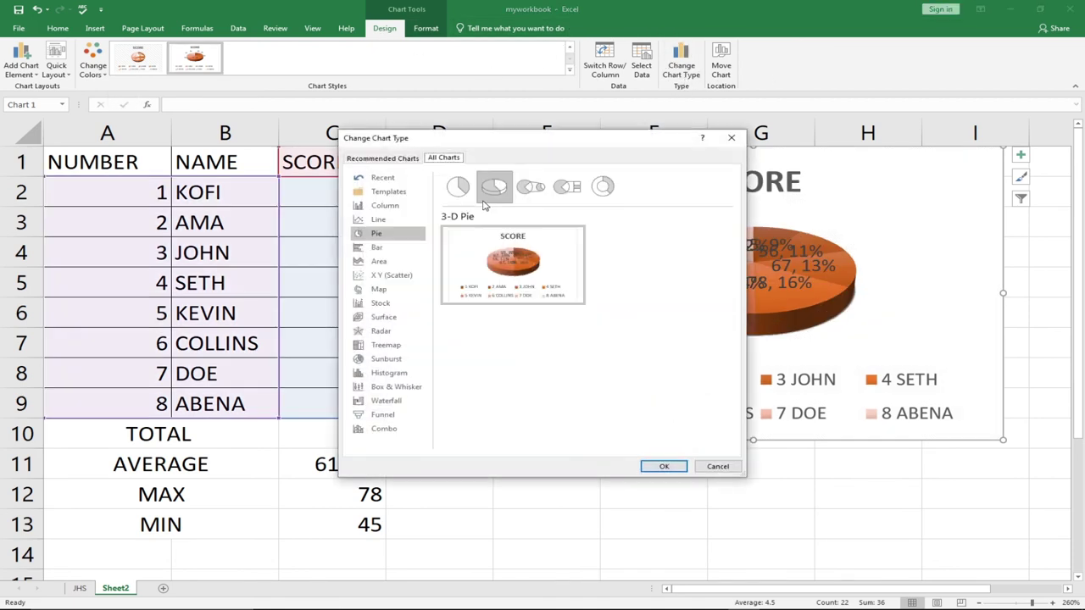
click(459, 186)
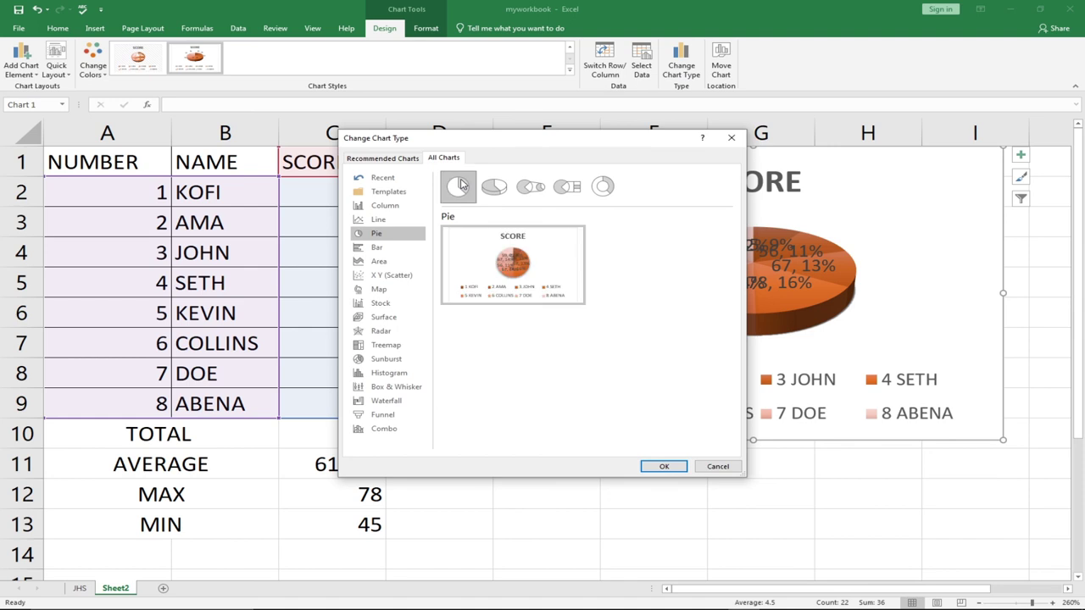
click(379, 221)
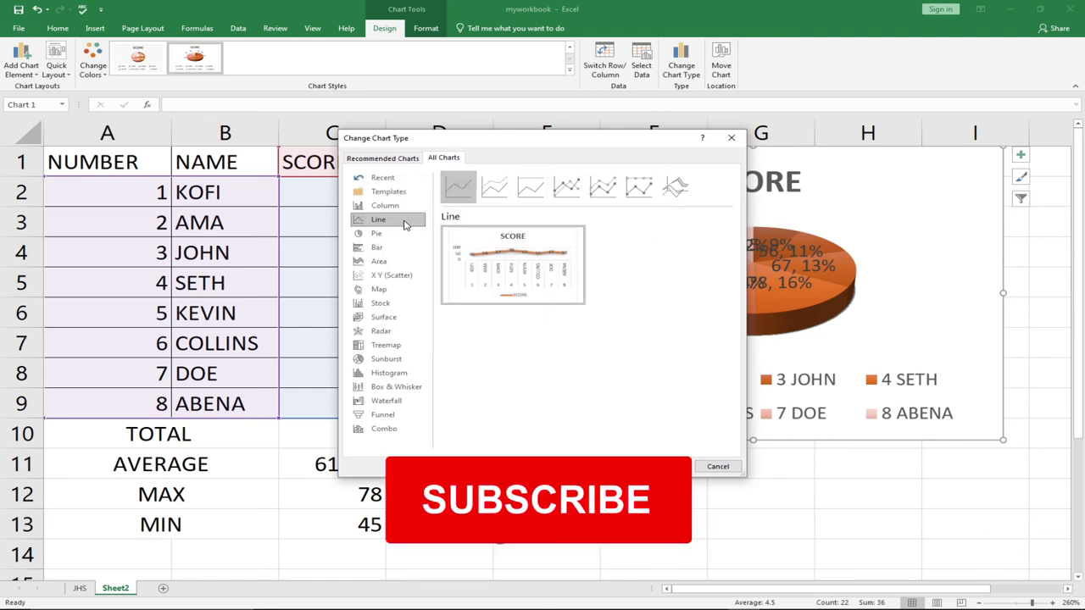
click(566, 186)
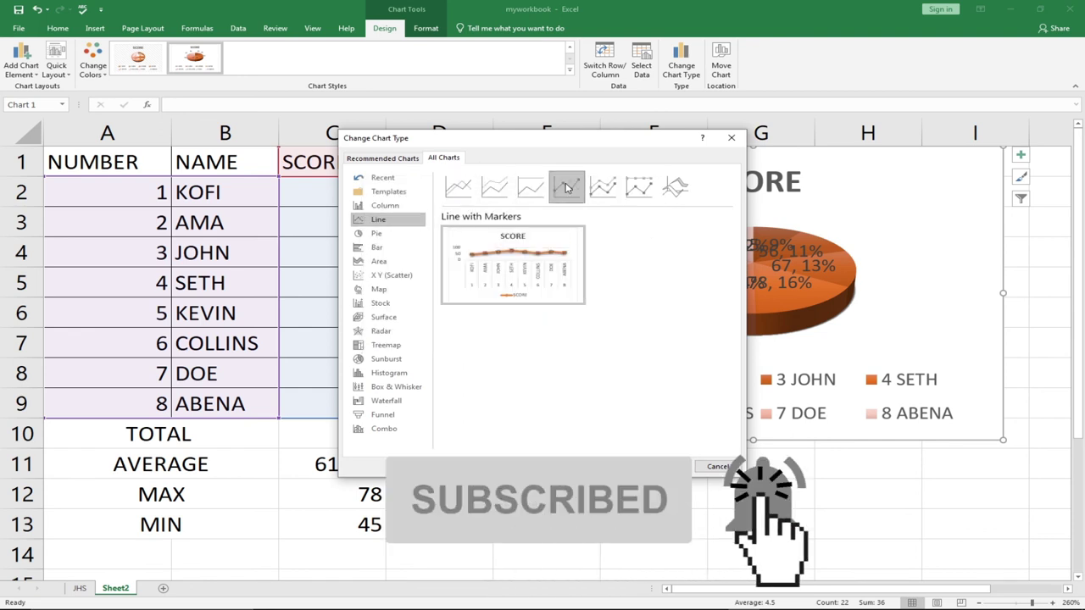
click(661, 466)
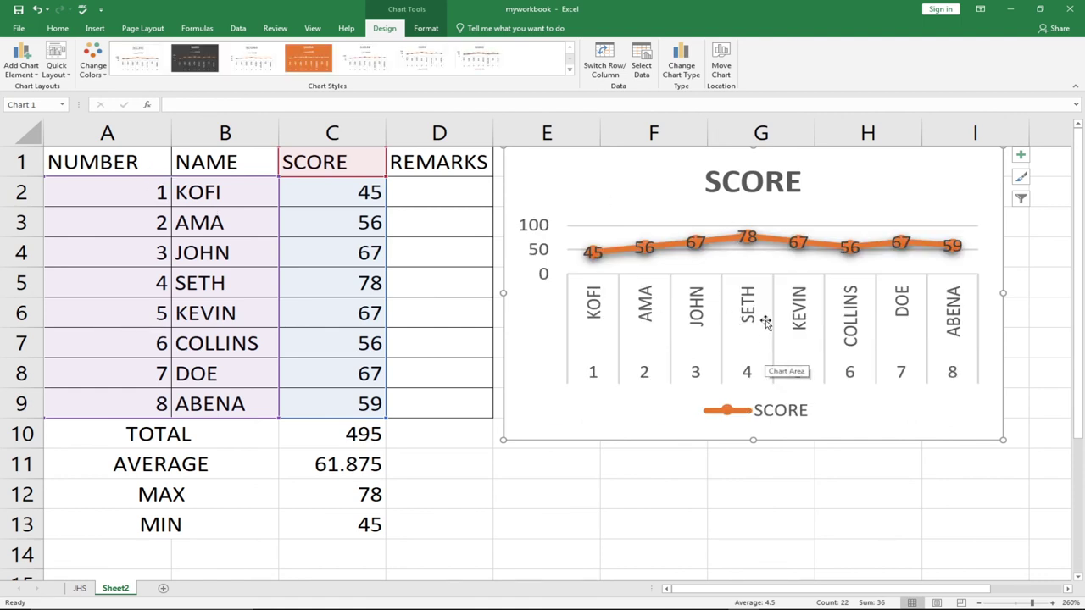
click(310, 61)
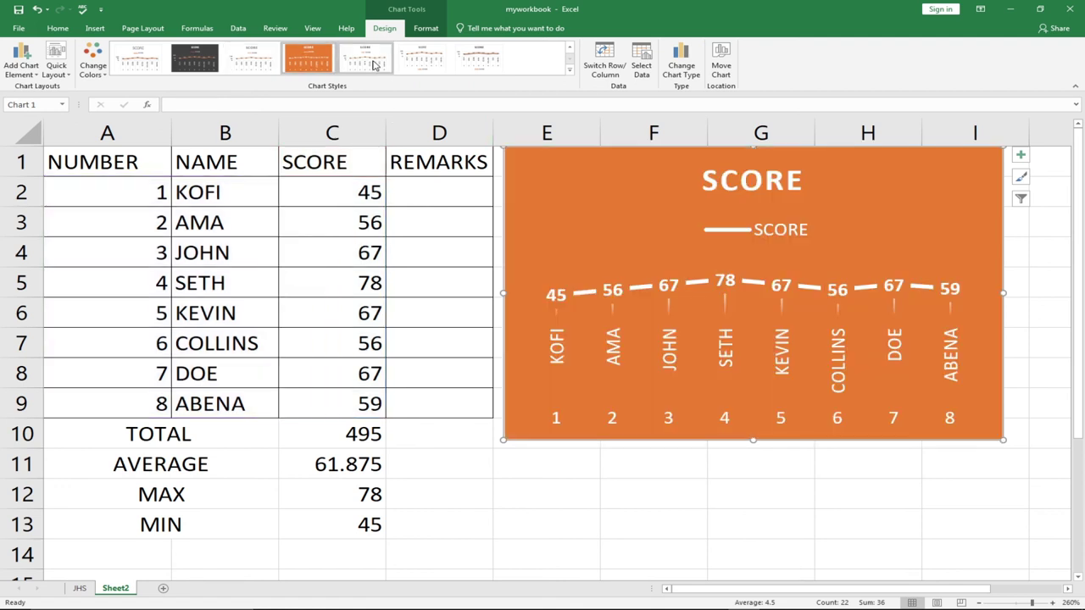
click(198, 73)
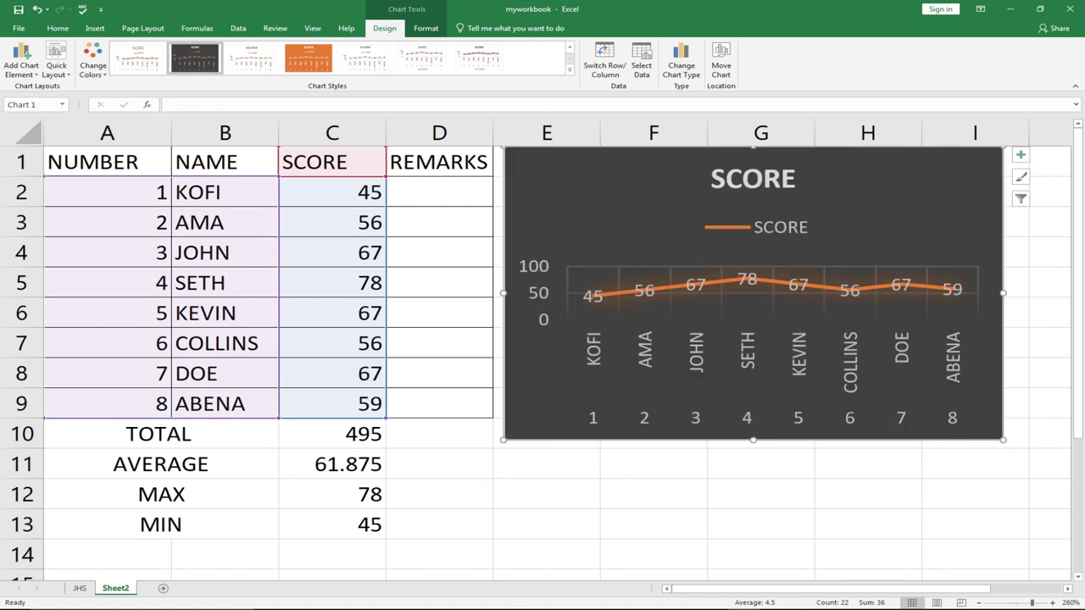